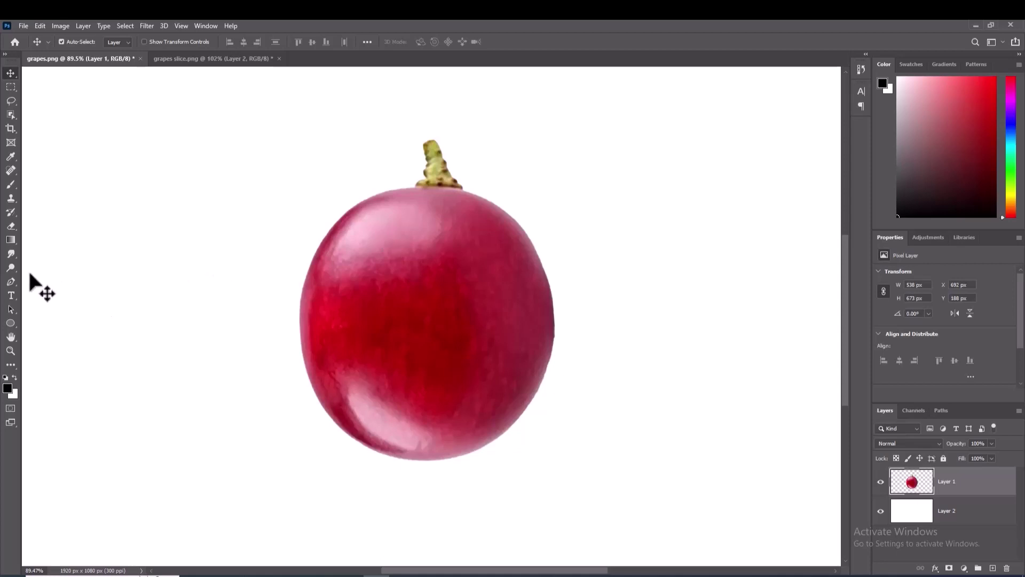
# Pen-trace a curved cut line around the grape's stemmed top and load it as a selection
pyautogui.click(10, 282)
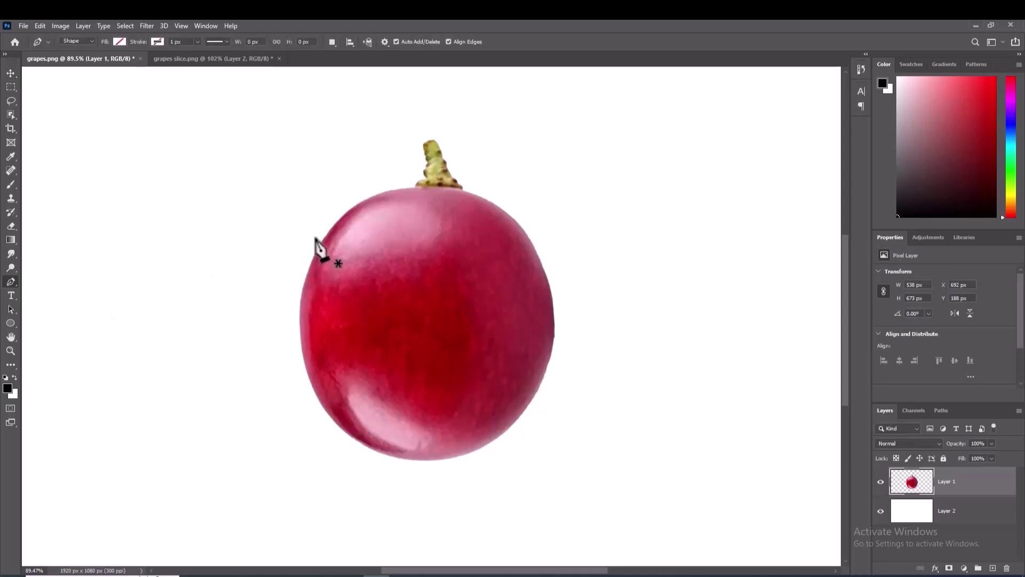
pyautogui.click(313, 237)
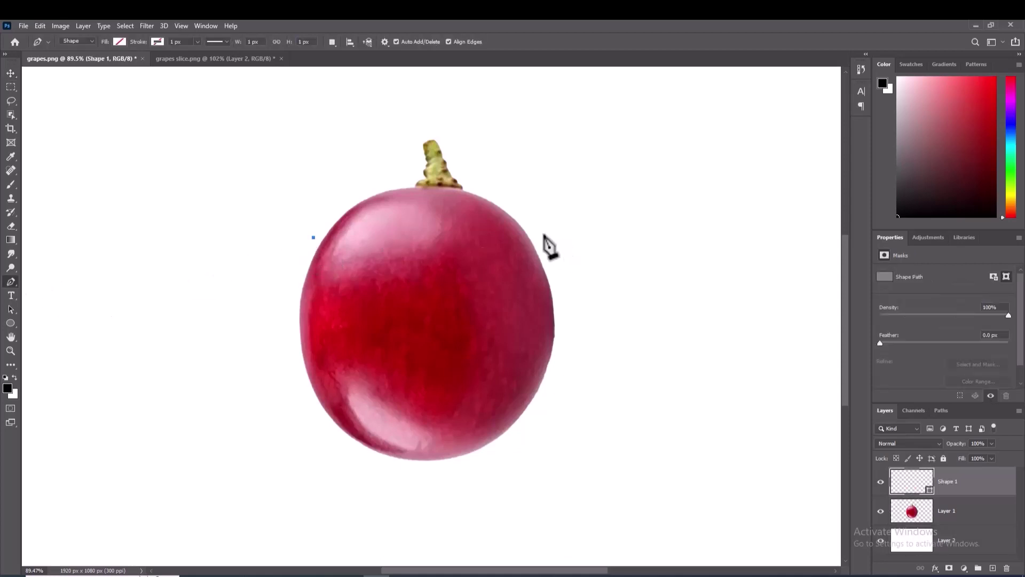
pyautogui.moveTo(541, 238); pyautogui.dragTo(652, 200)
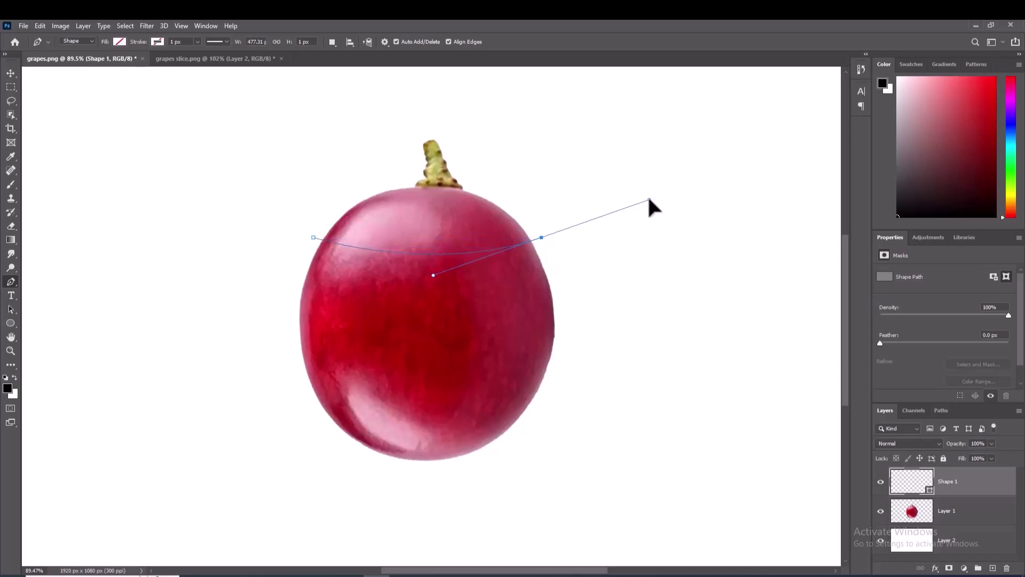
pyautogui.moveTo(649, 200); pyautogui.dragTo(644, 206)
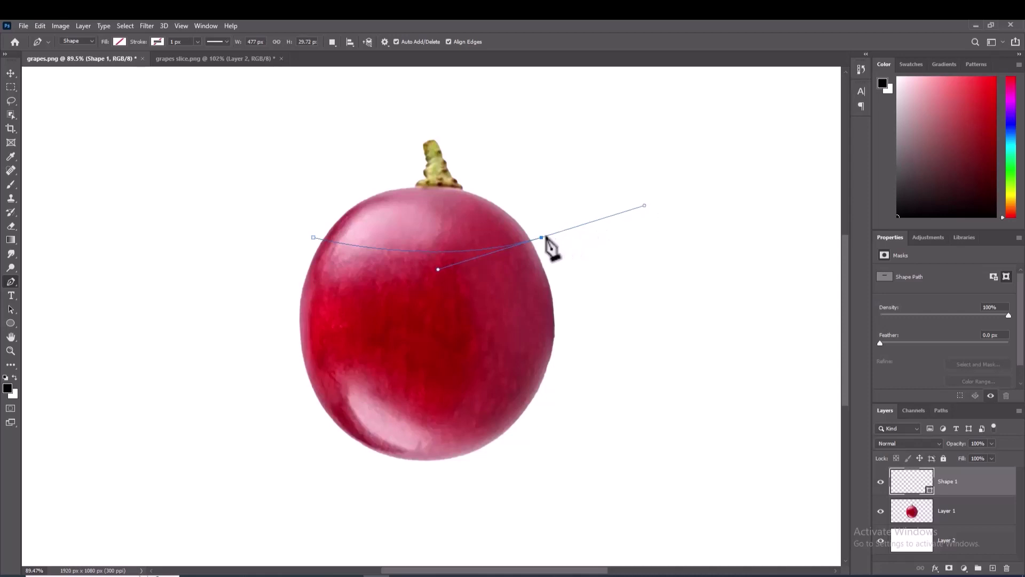
pyautogui.keyDown('alt'); pyautogui.click(542, 237); pyautogui.keyUp('alt')
pyautogui.click(537, 123)
pyautogui.click(390, 105)
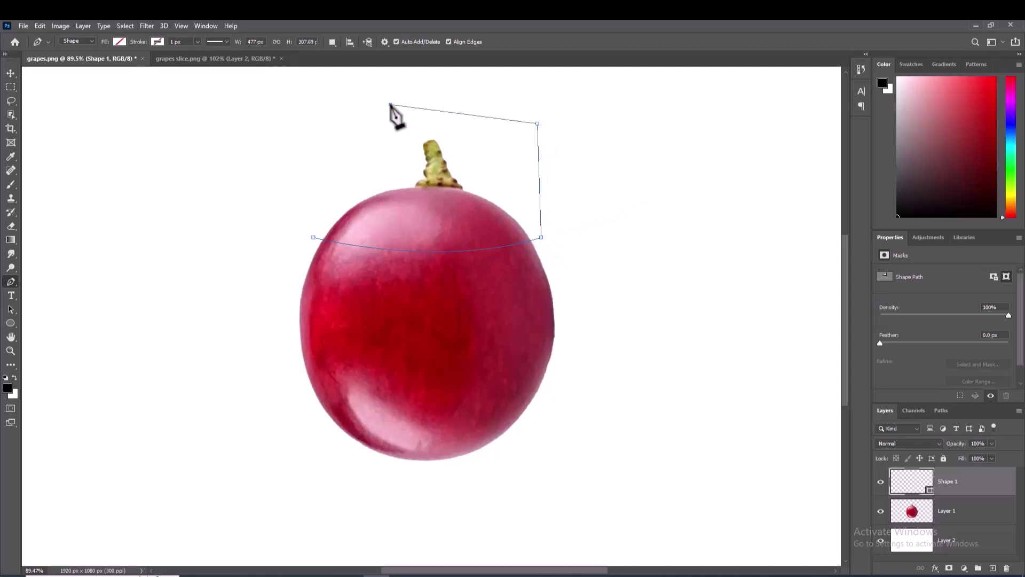
pyautogui.click(323, 175)
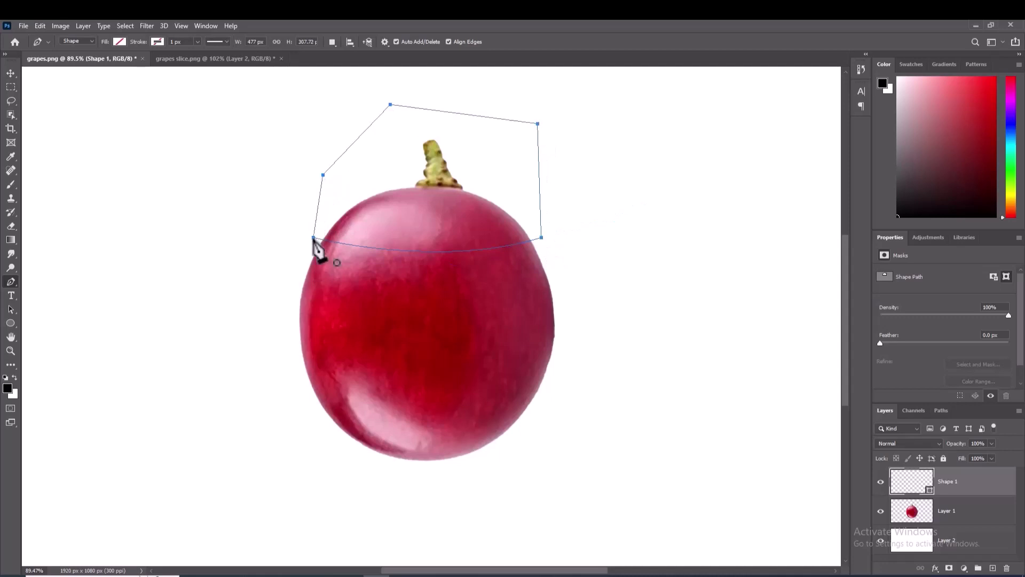
pyautogui.click(314, 238)
pyautogui.hotkey('ctrl', 'Return')
# Paste the selected grape top onto a new layer above Layer 1
pyautogui.click(935, 516)
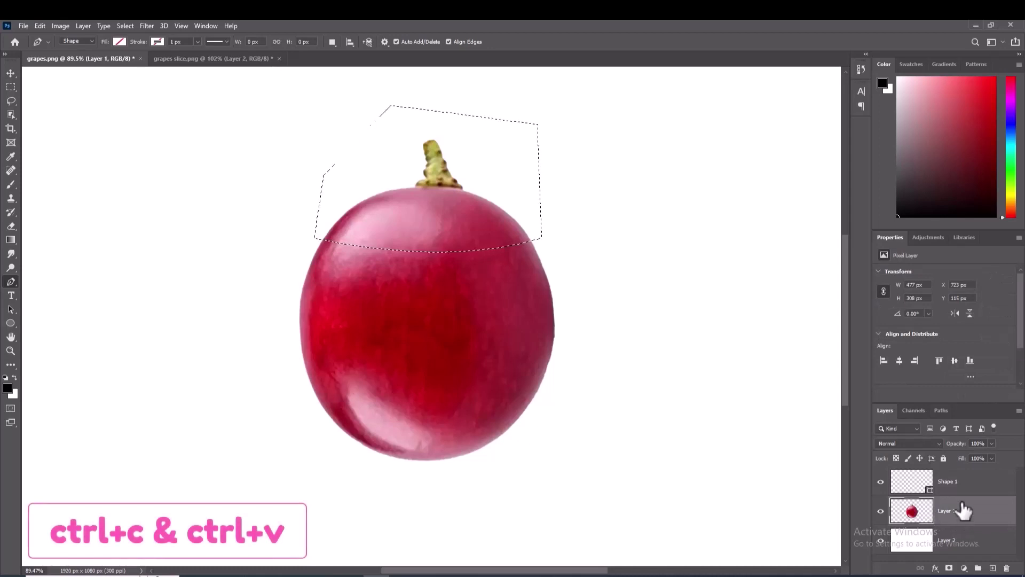
pyautogui.click(992, 568)
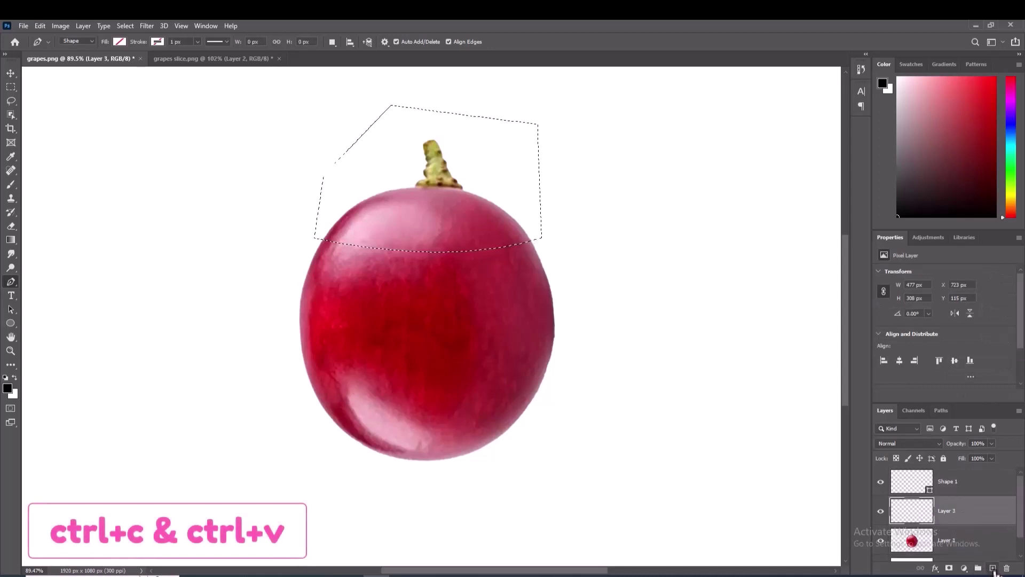
pyautogui.hotkey('ctrl', 'v')
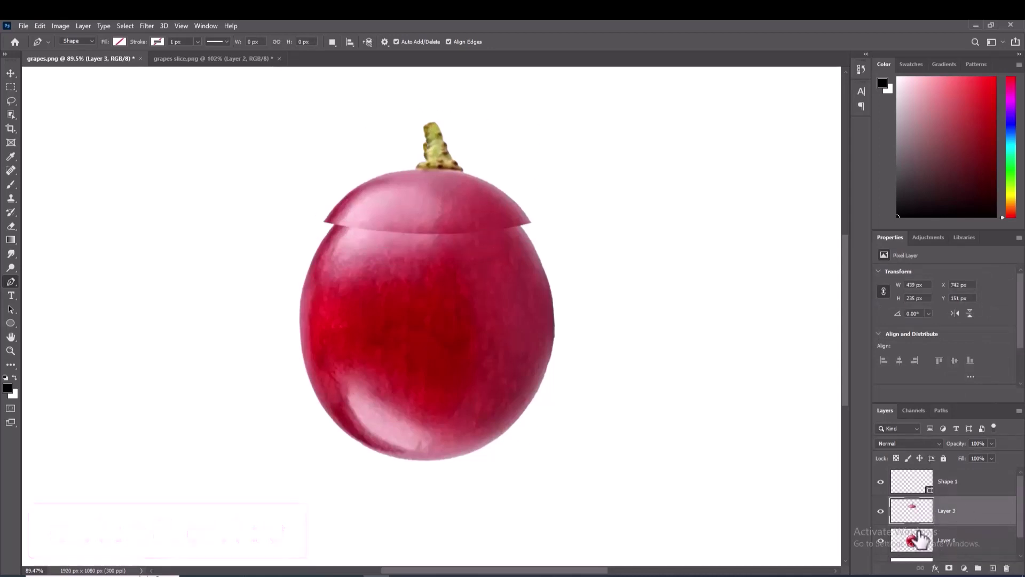
# Delete the top from Layer 1, remove Shape 1, deselect, and rename the layer 01 slice
pyautogui.keyDown('ctrl'); pyautogui.click(911, 490); pyautogui.keyUp('ctrl')
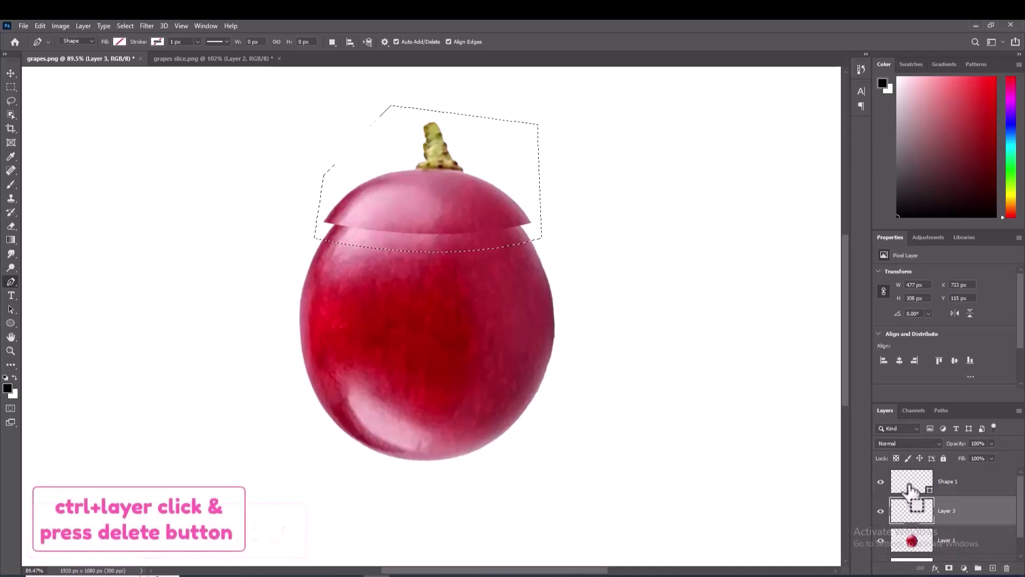
pyautogui.click(913, 539)
pyautogui.press('Delete')
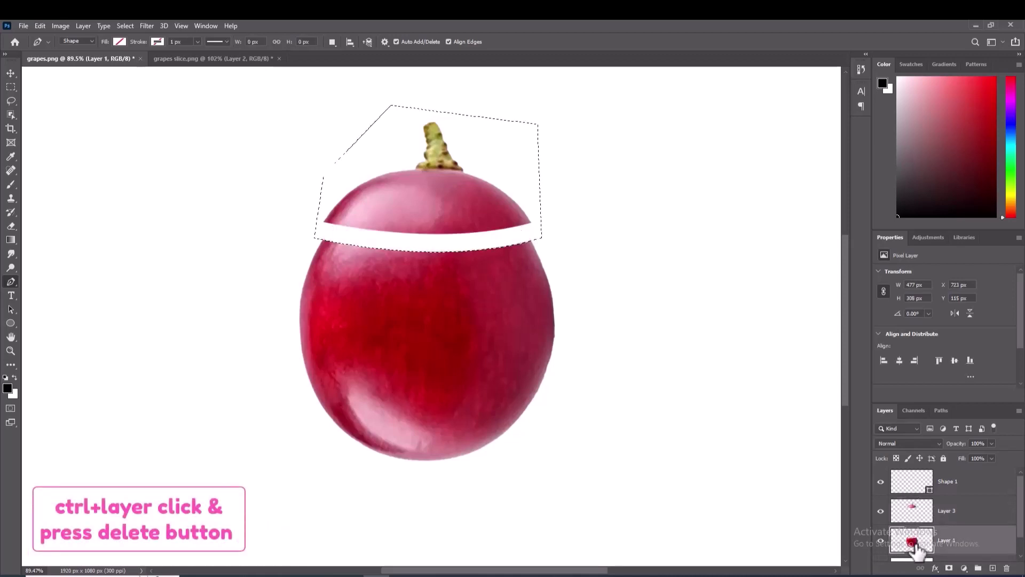
pyautogui.click(956, 484)
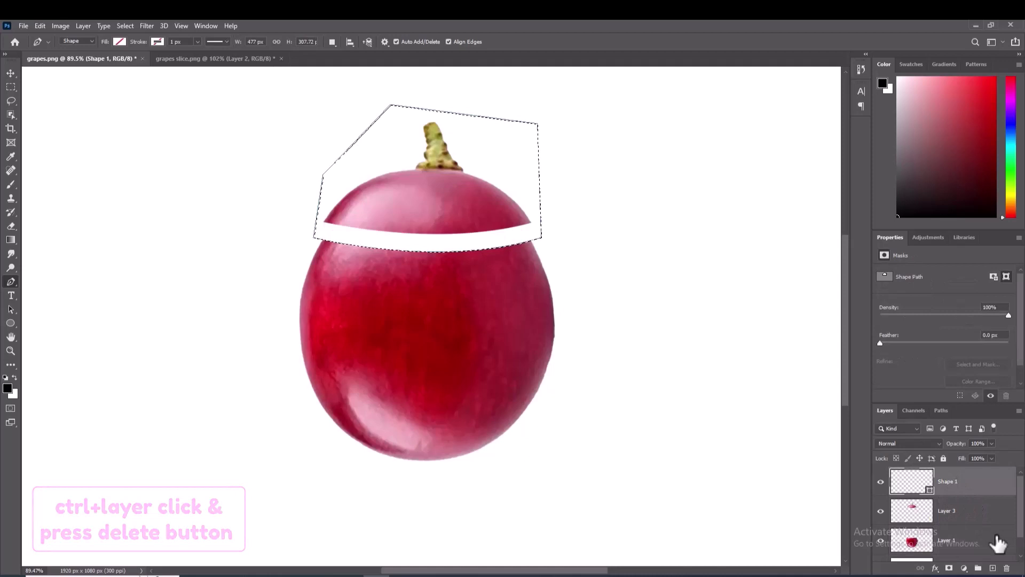
pyautogui.click(1007, 568)
pyautogui.click(456, 231)
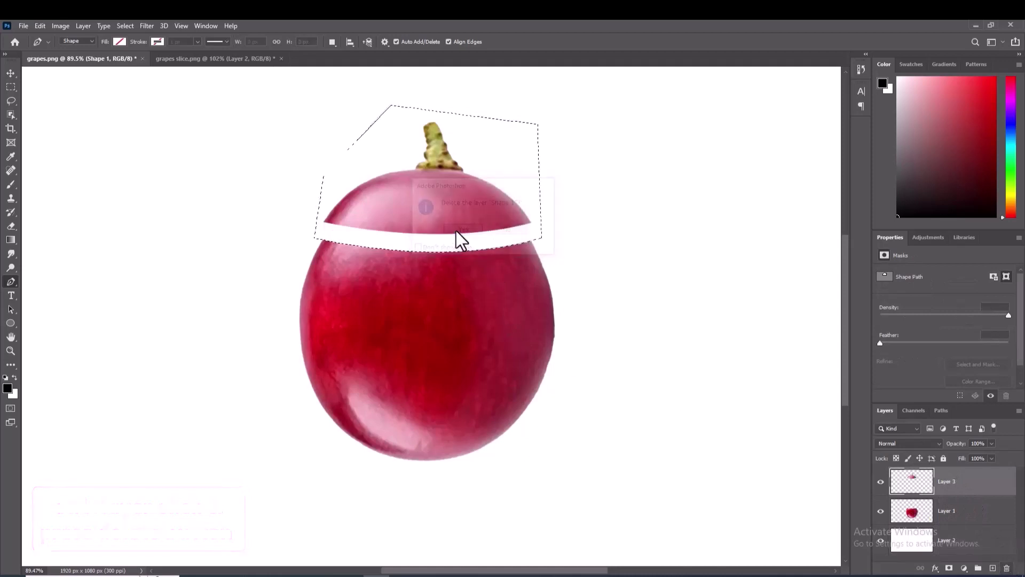
pyautogui.hotkey('ctrl', 'd')
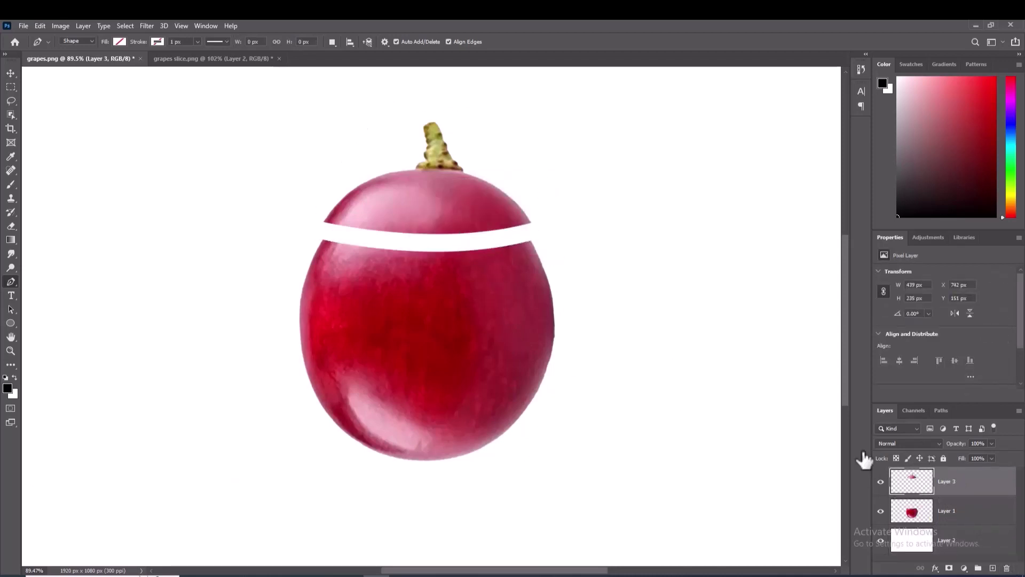
pyautogui.click(11, 73)
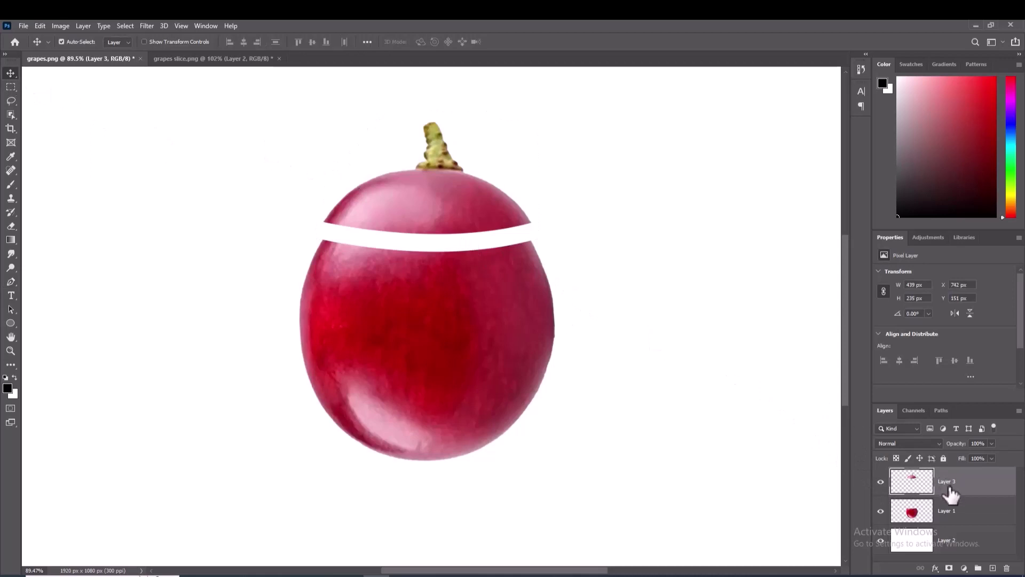
pyautogui.press('BackSpace')
pyautogui.write('01 slice')
# Hide 01 slice and pen-trace the second grape band into a selection
pyautogui.click(881, 482)
pyautogui.click(967, 518)
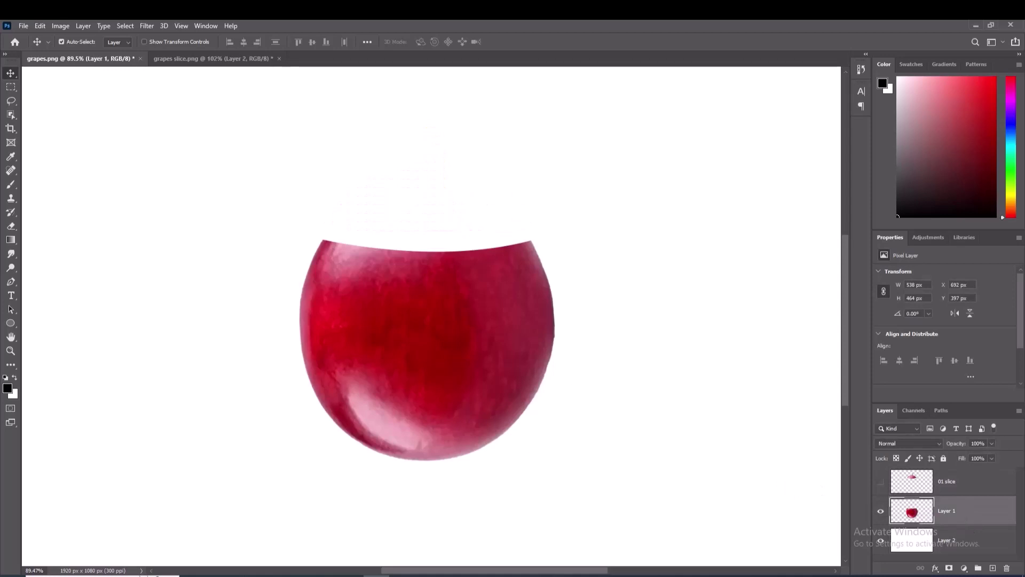
pyautogui.click(11, 282)
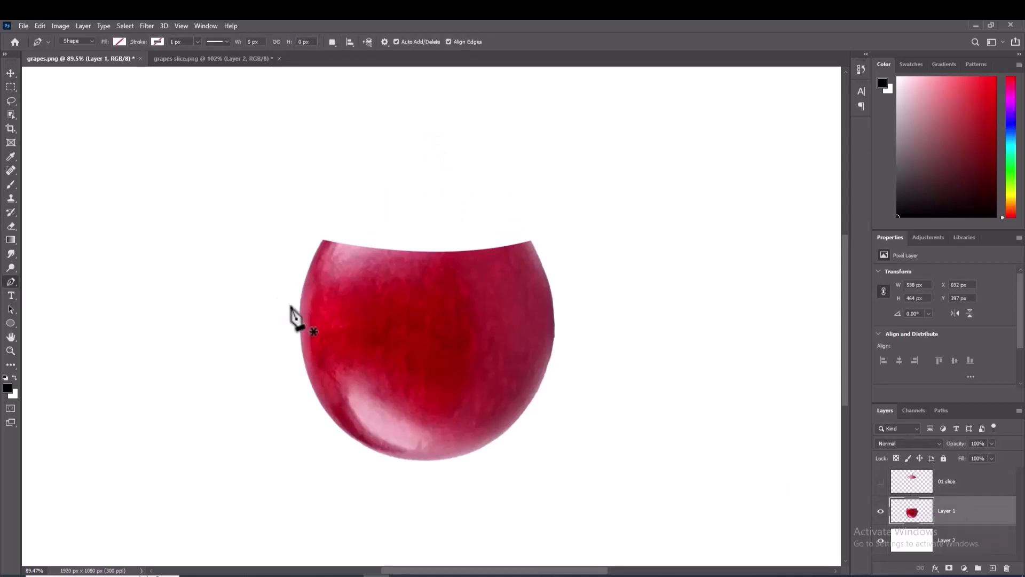
pyautogui.click(293, 307)
pyautogui.click(565, 297)
pyautogui.moveTo(565, 297); pyautogui.dragTo(685, 241)
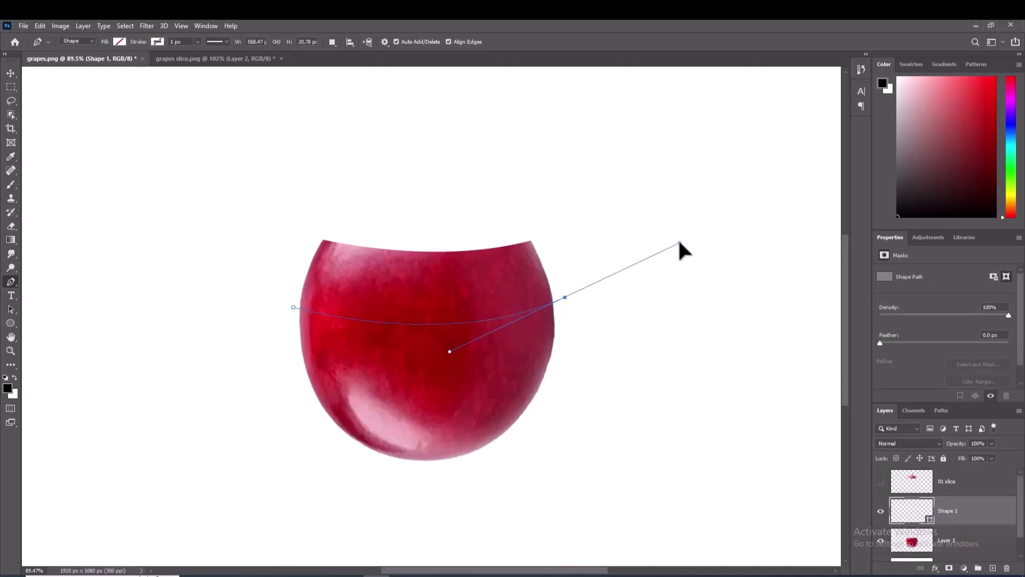
pyautogui.keyDown('alt'); pyautogui.click(565, 296); pyautogui.keyUp('alt')
pyautogui.click(586, 217)
pyautogui.click(460, 170)
pyautogui.click(310, 170)
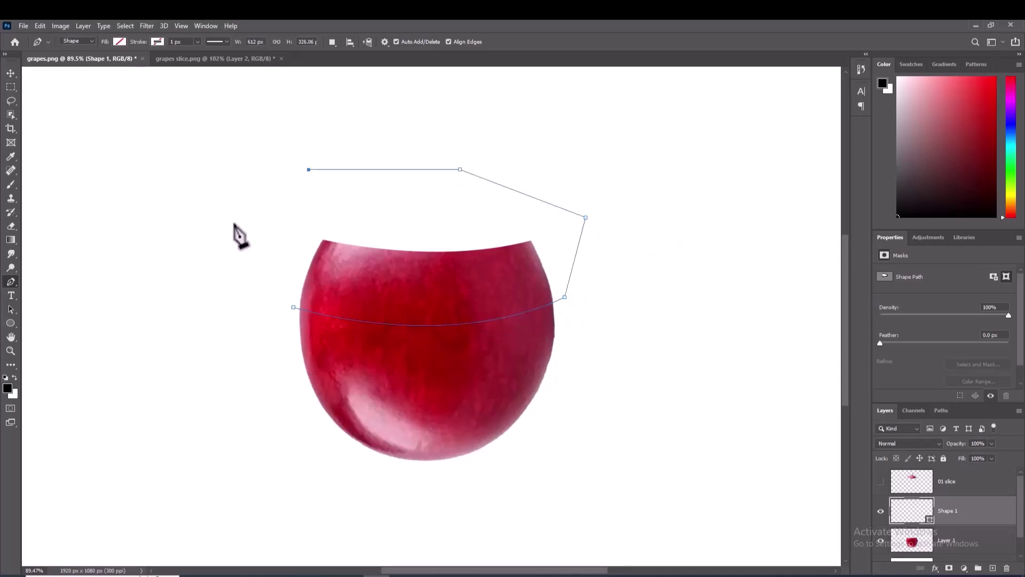
pyautogui.click(237, 231)
pyautogui.click(293, 307)
pyautogui.hotkey('ctrl', 'Return')
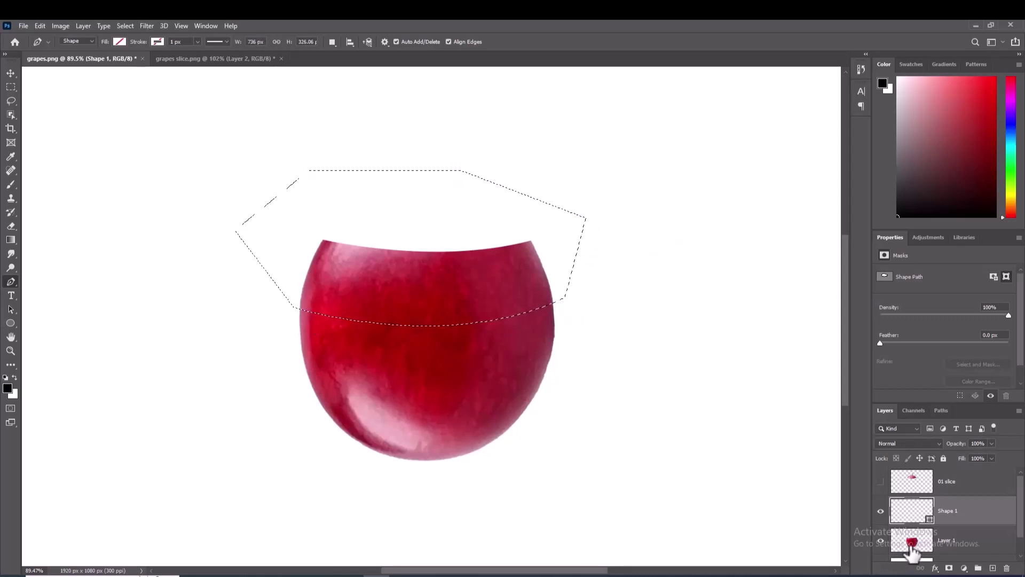
# Move the second band to a new layer named 02 slice, deleting it from Layer 1 and removing the shape
pyautogui.click(911, 544)
pyautogui.click(993, 568)
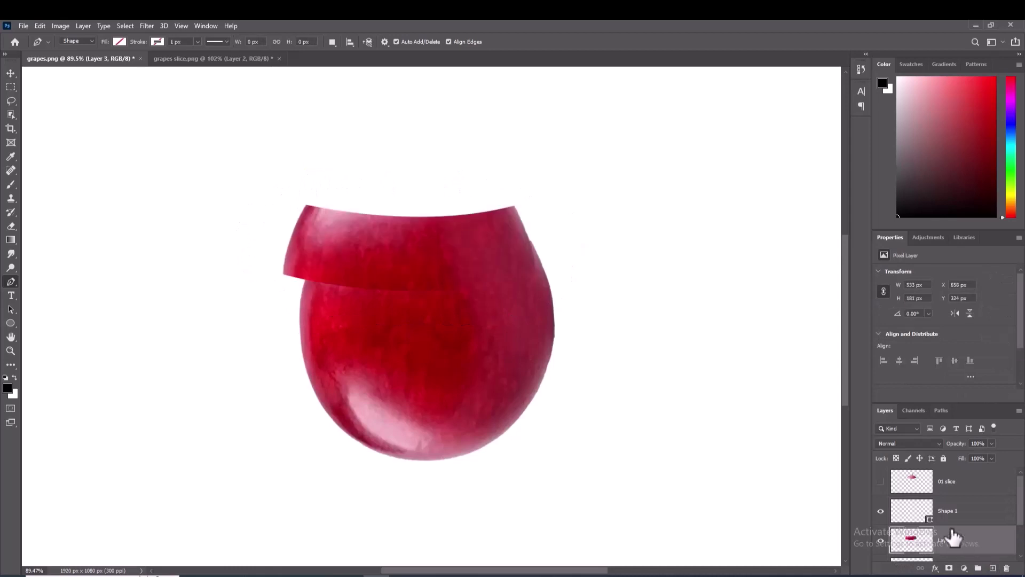
pyautogui.scroll(-1, 929, 526)
pyautogui.click(919, 517)
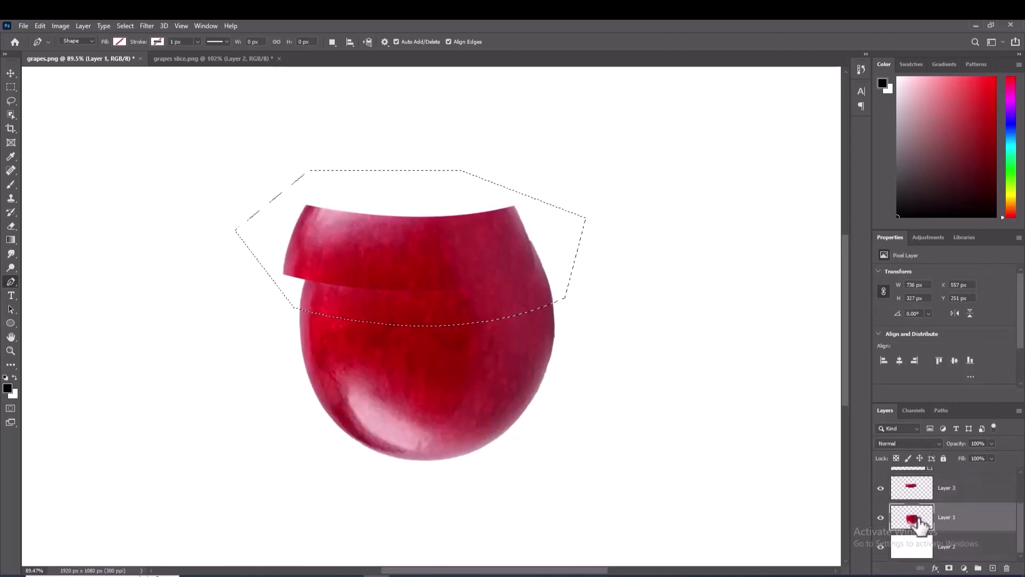
pyautogui.press('Delete')
pyautogui.hotkey('ctrl', 'd')
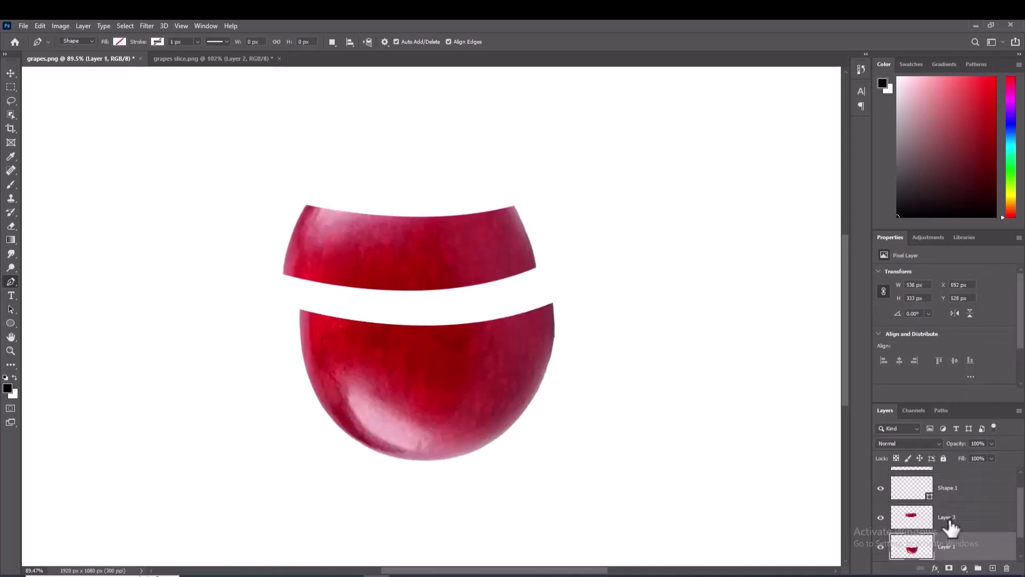
pyautogui.press('Delete')
pyautogui.write('02 slice')
pyautogui.press('Return')
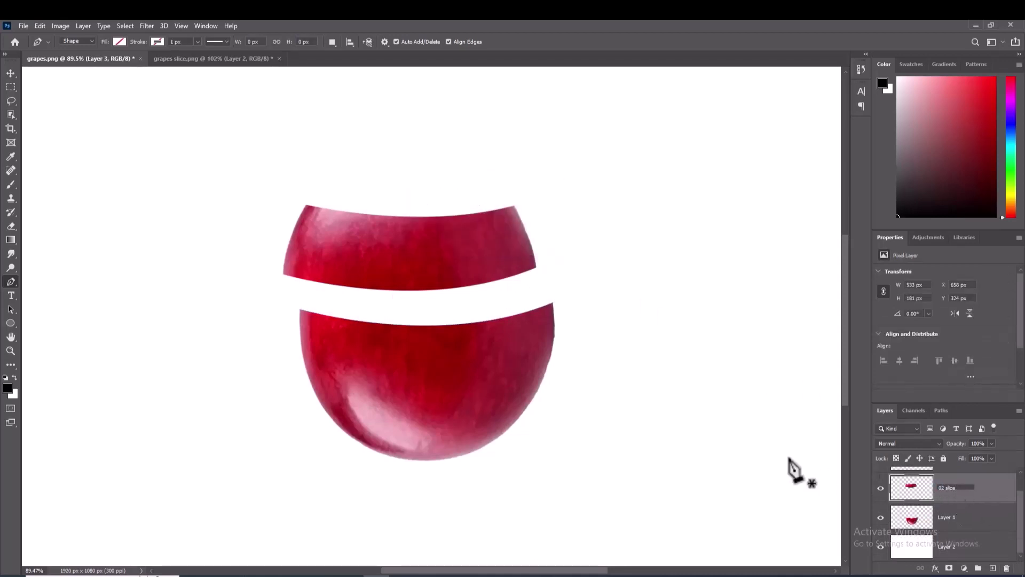
pyautogui.click(11, 72)
pyautogui.click(820, 454)
# Hide 02 slice and pen-trace the third grape band into a selection
pyautogui.click(880, 487)
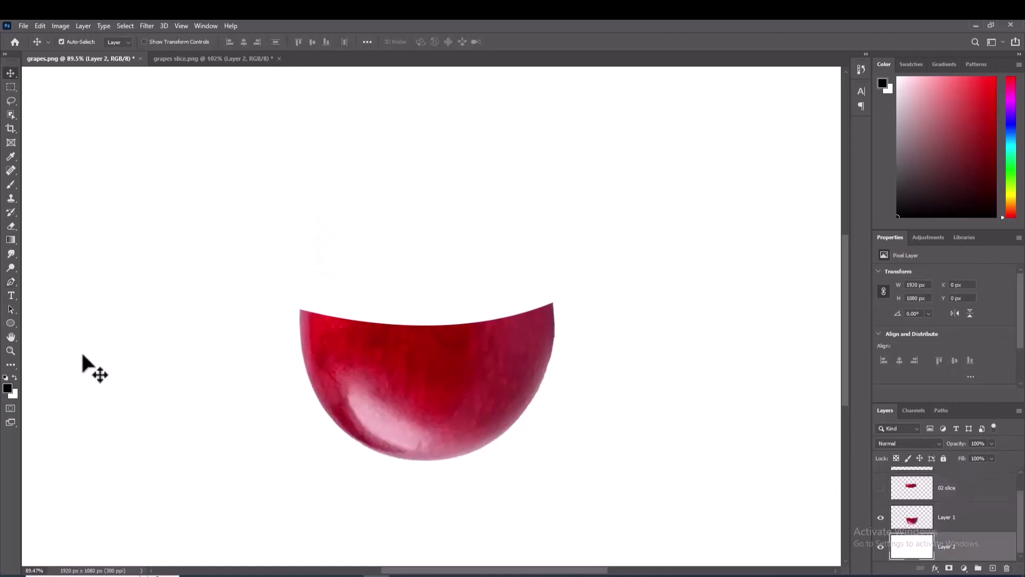
pyautogui.press('p')
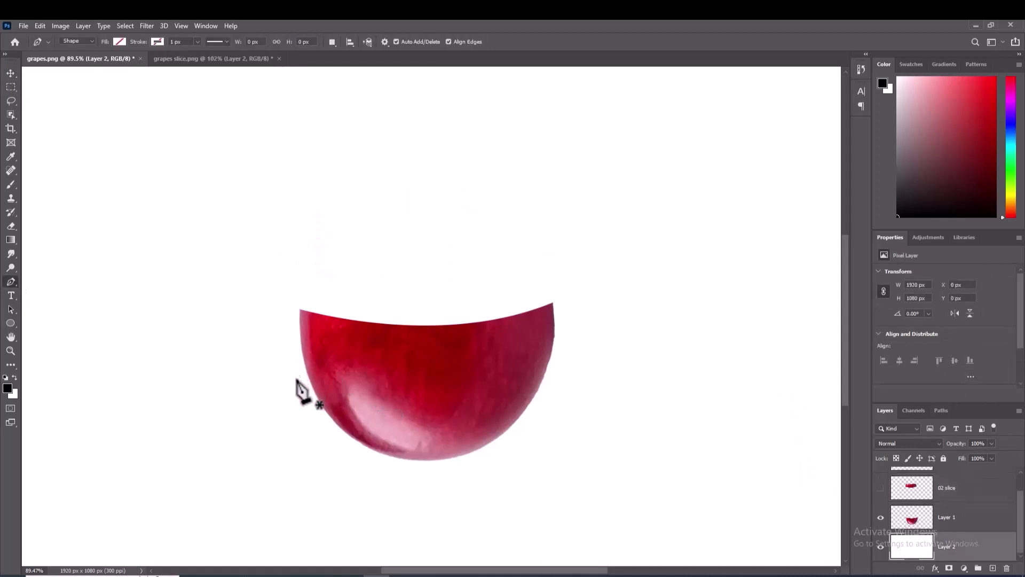
pyautogui.click(297, 378)
pyautogui.moveTo(564, 366)
pyautogui.mouseDown()
pyautogui.moveTo(622, 318)
pyautogui.moveTo(679, 312)
pyautogui.mouseUp()
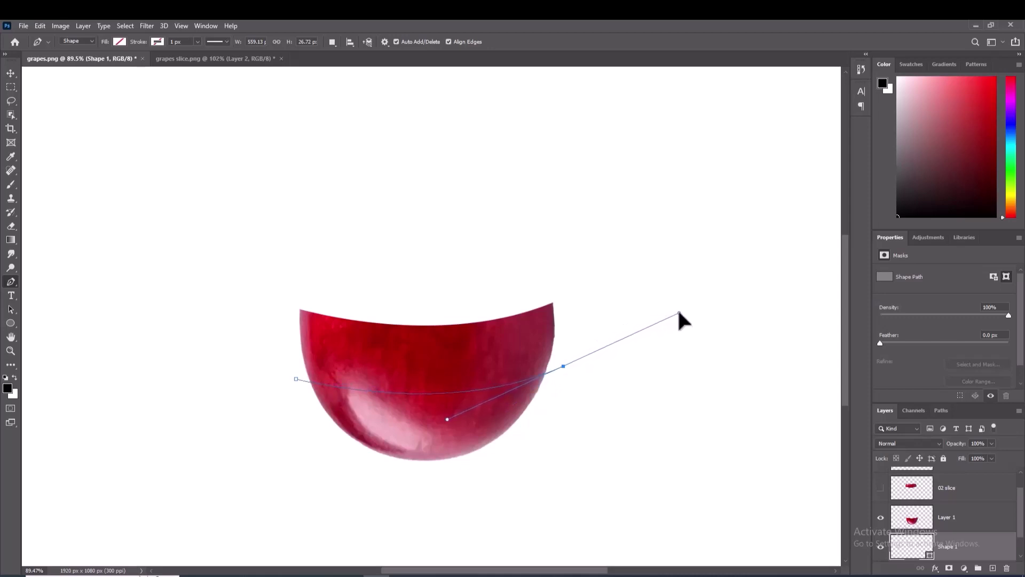
pyautogui.keyDown('alt'); pyautogui.click(564, 366); pyautogui.keyUp('alt')
pyautogui.click(584, 321)
pyautogui.click(539, 269)
pyautogui.click(424, 268)
pyautogui.click(325, 274)
pyautogui.click(259, 306)
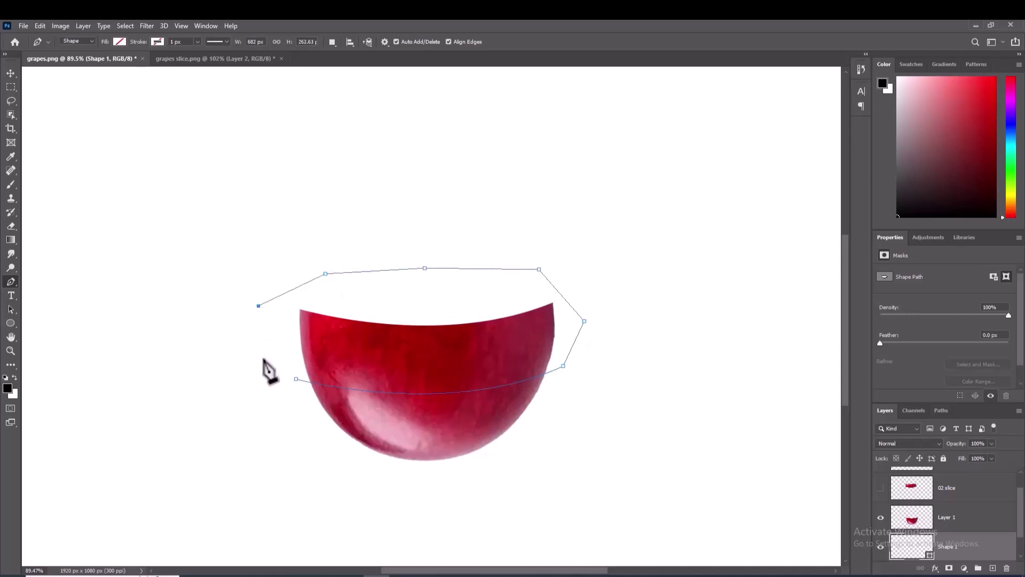
pyautogui.click(296, 380)
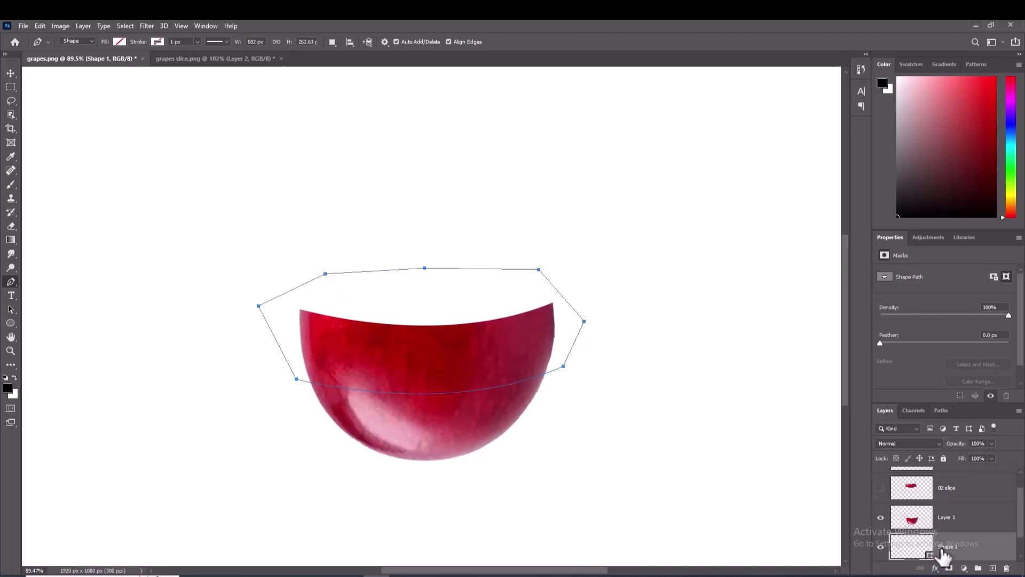
pyautogui.hotkey('ctrl', 'Return')
# Paste the third band onto a new layer and delete that area from Layer 1
pyautogui.click(964, 523)
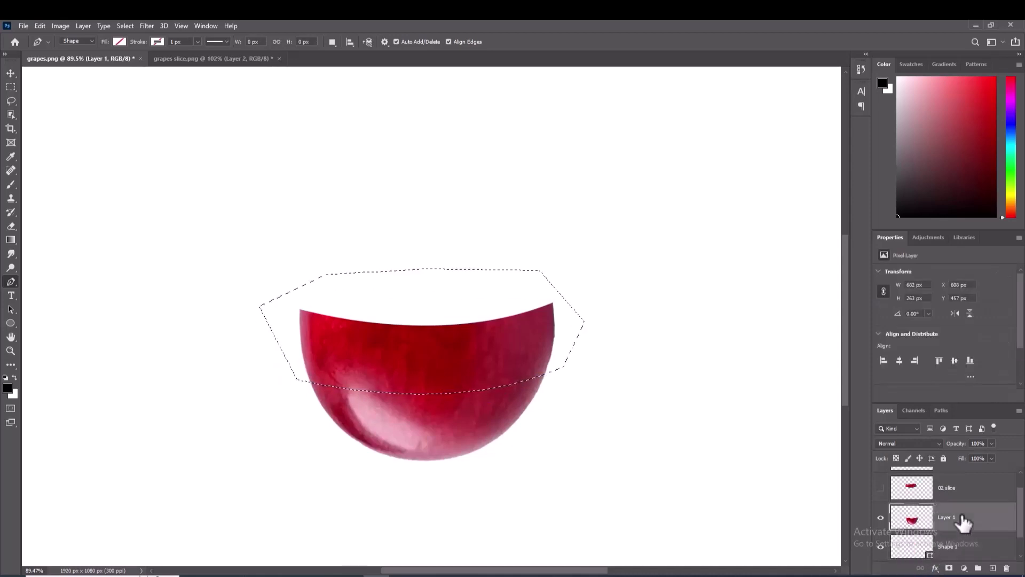
pyautogui.click(993, 569)
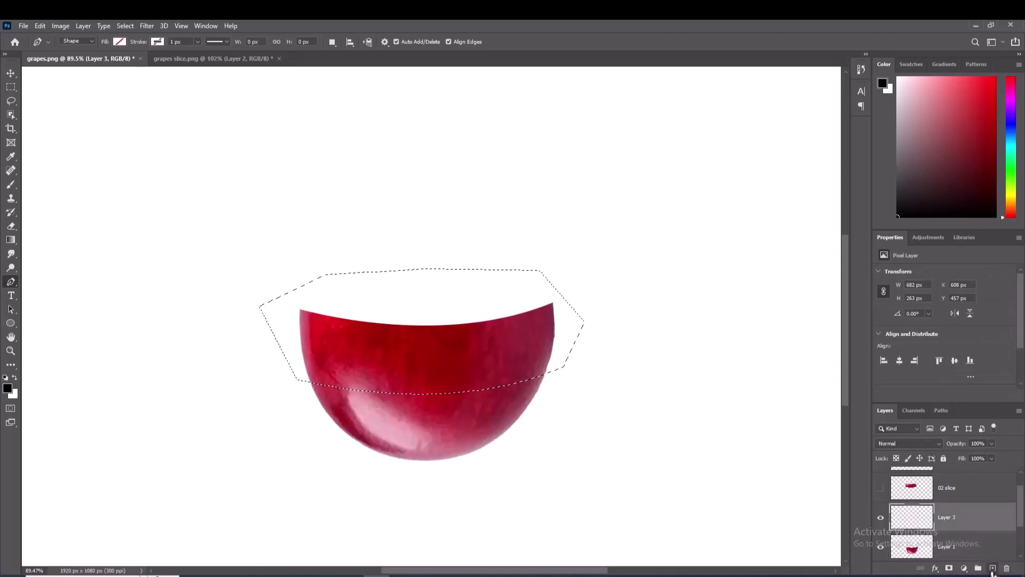
pyautogui.hotkey('ctrl', 'v')
pyautogui.moveTo(942, 526); pyautogui.dragTo(914, 555)
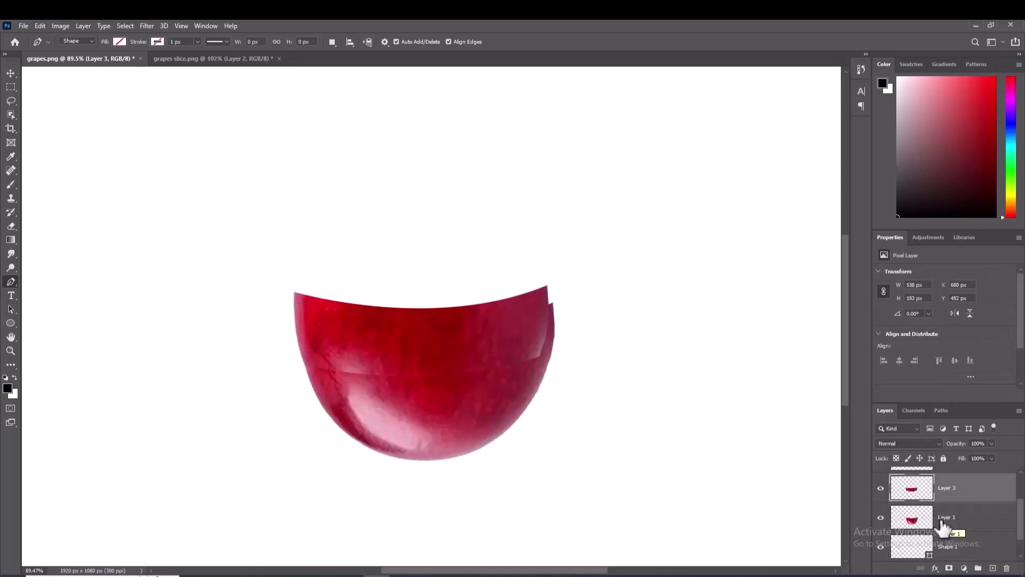
pyautogui.keyDown('ctrl'); pyautogui.click(914, 555); pyautogui.keyUp('ctrl')
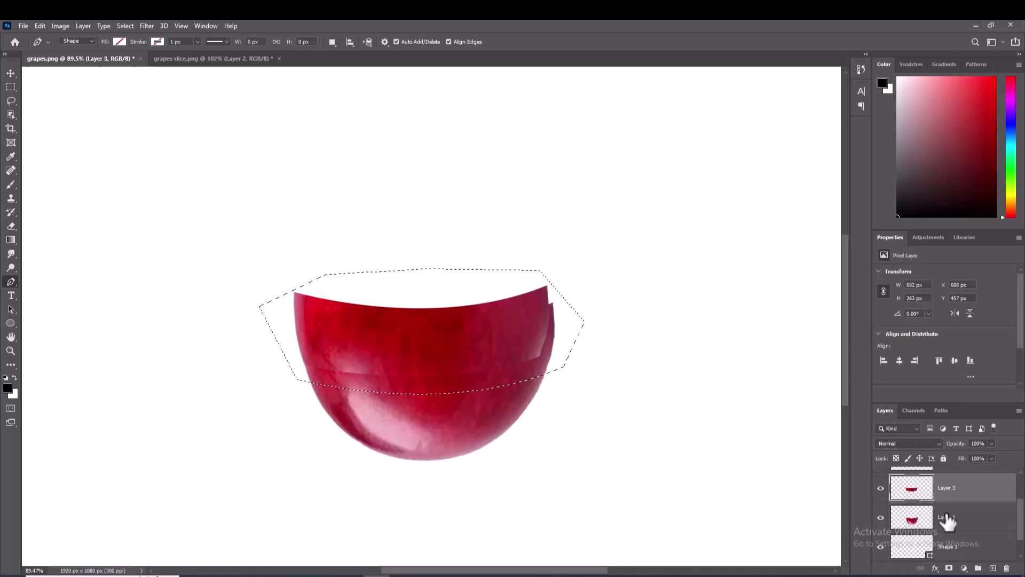
pyautogui.click(944, 513)
pyautogui.press('Delete')
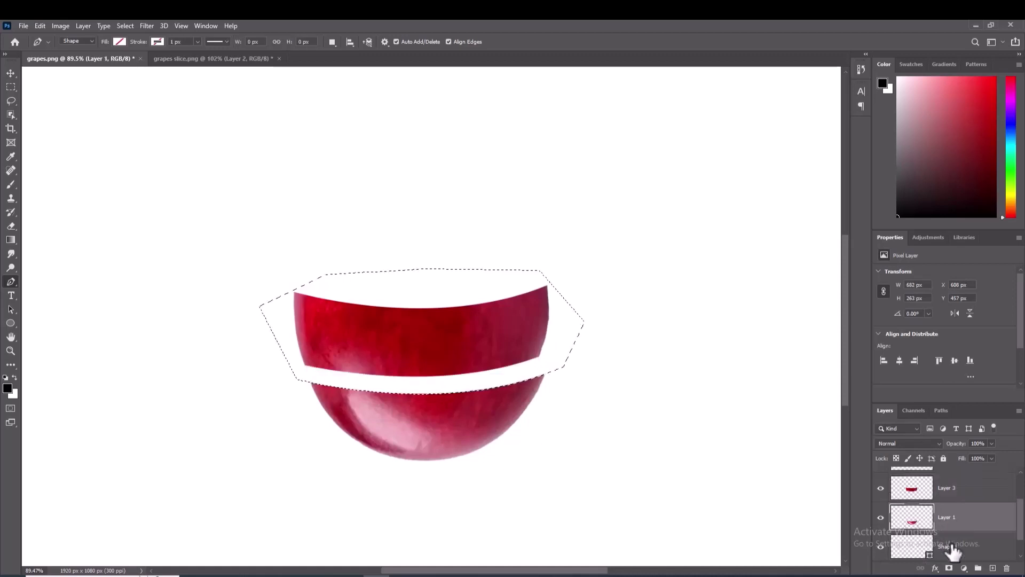
# Delete the Shape 1 layer and rename Layer 3 to 03 slice
pyautogui.click(953, 547)
pyautogui.click(1007, 568)
pyautogui.click(463, 234)
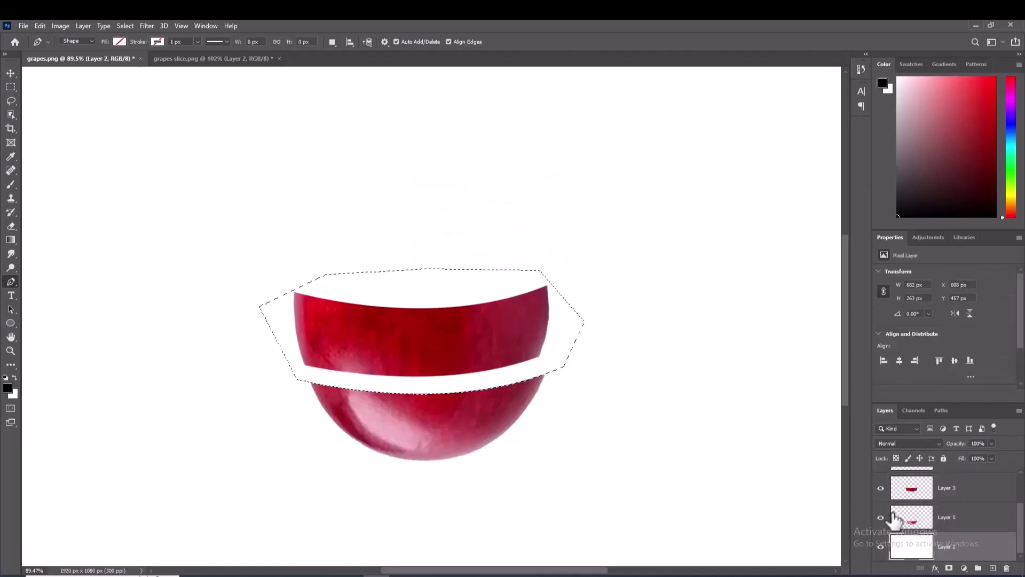
pyautogui.click(952, 498)
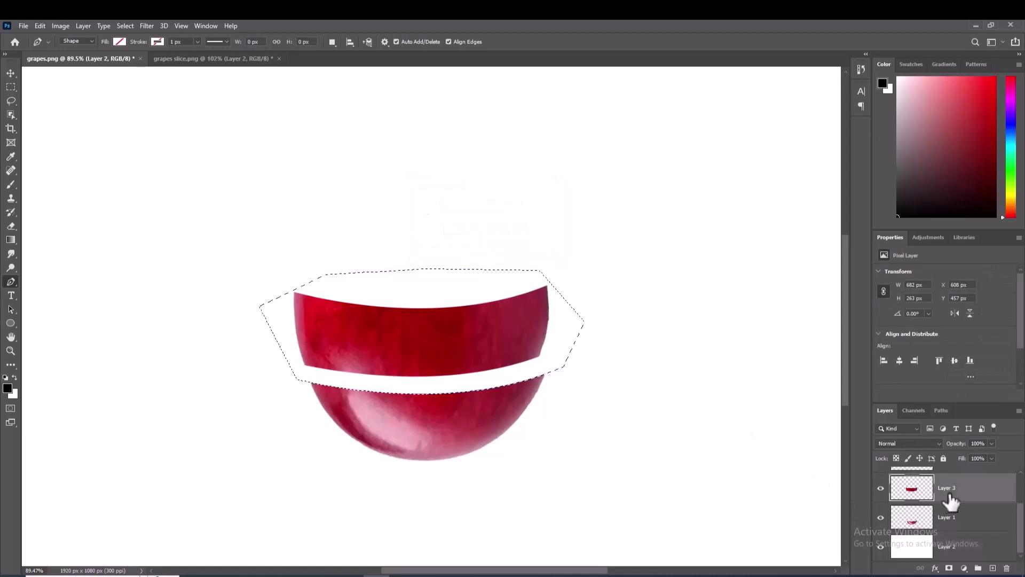
pyautogui.doubleClick(951, 490)
pyautogui.write('03 slice')
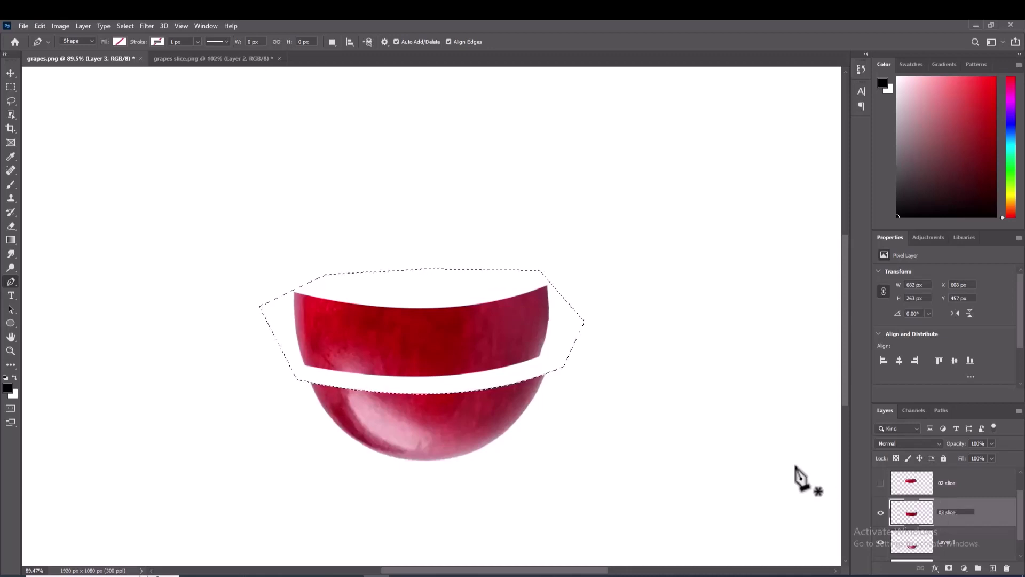
pyautogui.click(10, 73)
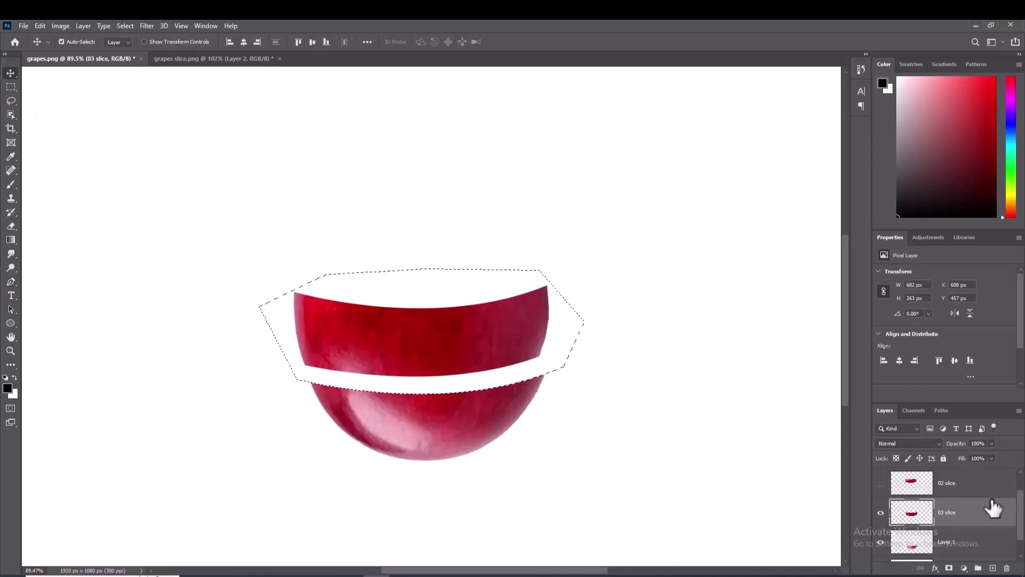
pyautogui.scroll(-1, 983, 515)
# Hide 03 slice, clear the selection, and rename Layer 1 to 04 slice
pyautogui.click(950, 520)
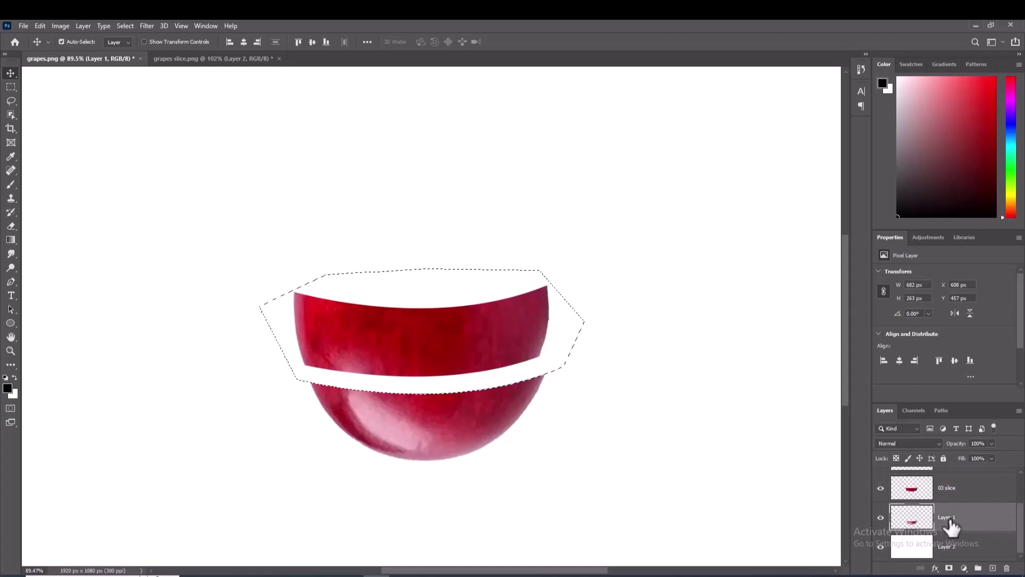
pyautogui.click(881, 488)
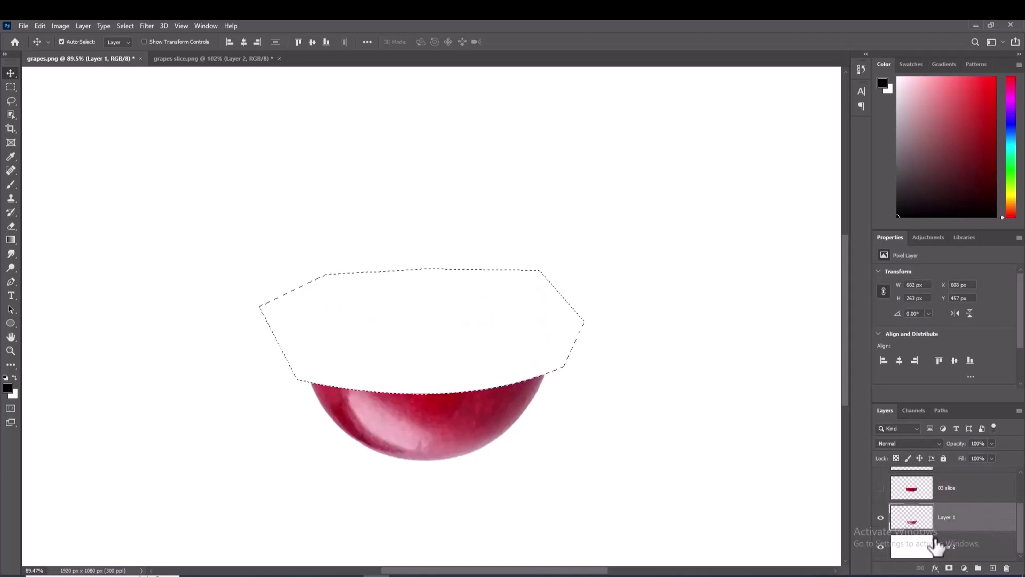
pyautogui.click(970, 555)
pyautogui.scroll(1, 962, 547)
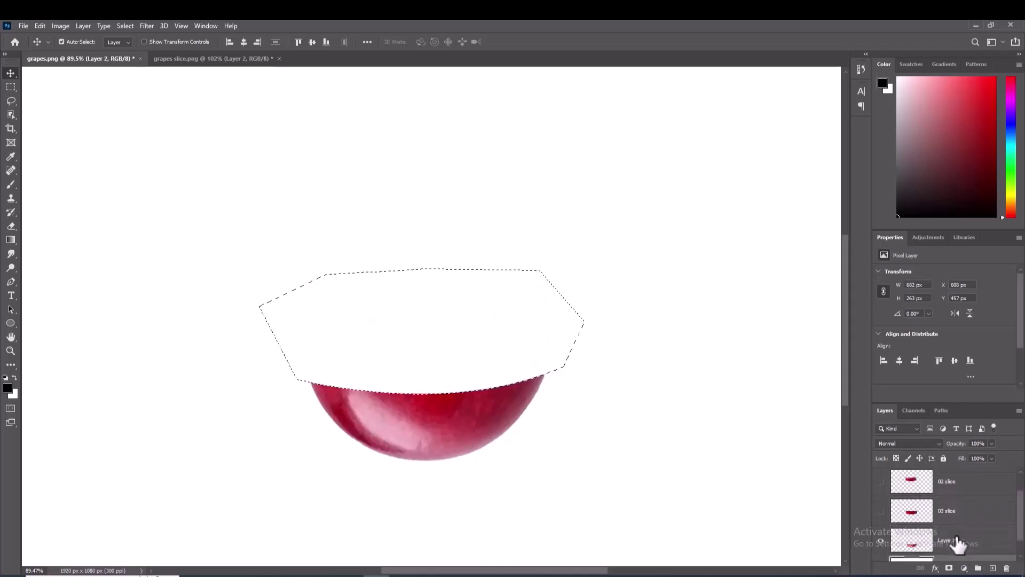
pyautogui.hotkey('ctrl', 'd')
pyautogui.click(956, 546)
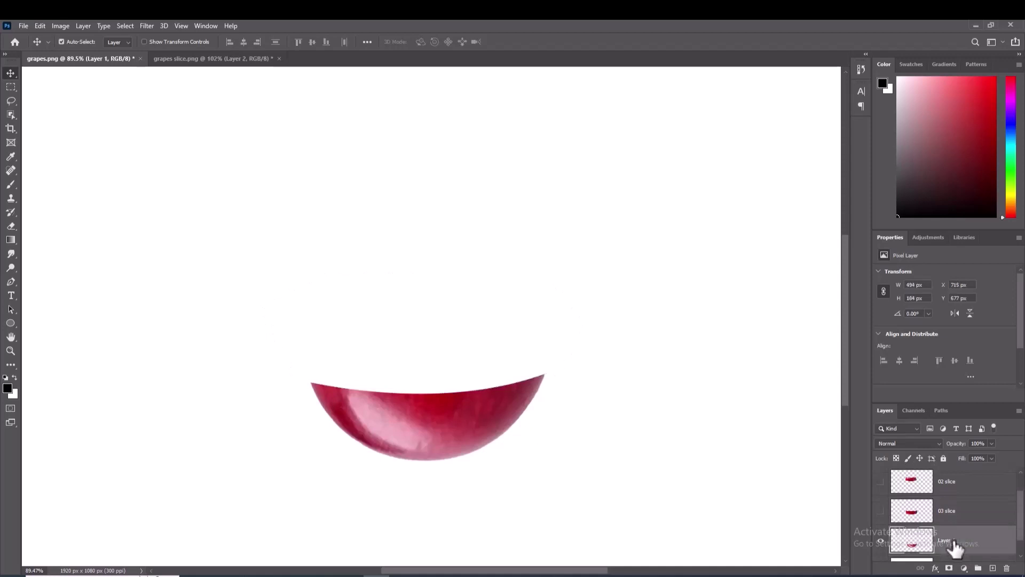
pyautogui.doubleClick(955, 541)
pyautogui.press('BackSpace')
pyautogui.write('04 slice')
pyautogui.press('Return')
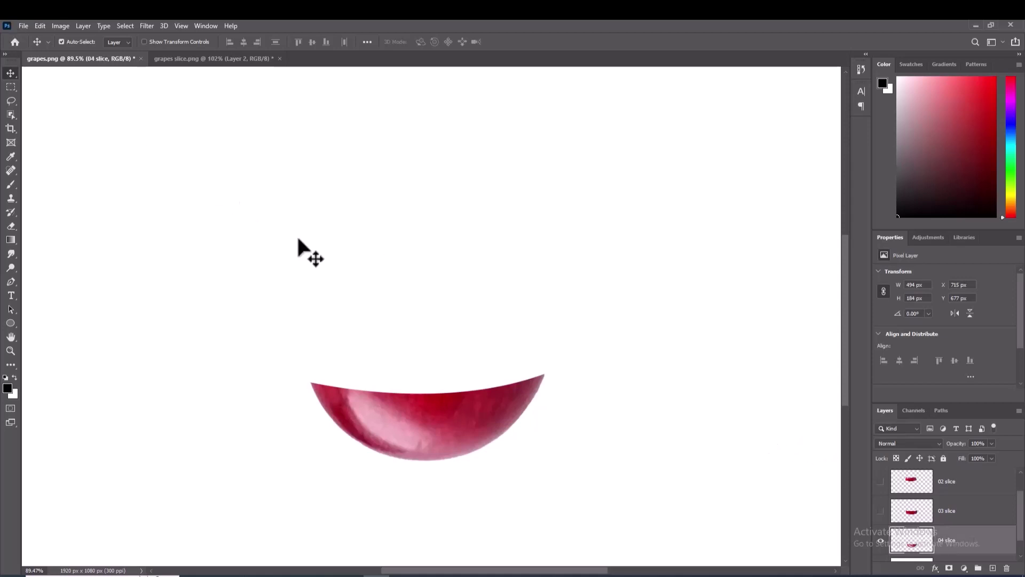
# Show 01, 02 and 03 slices and drag the top cap upward to widen the gap
pyautogui.scroll(2, 948, 494)
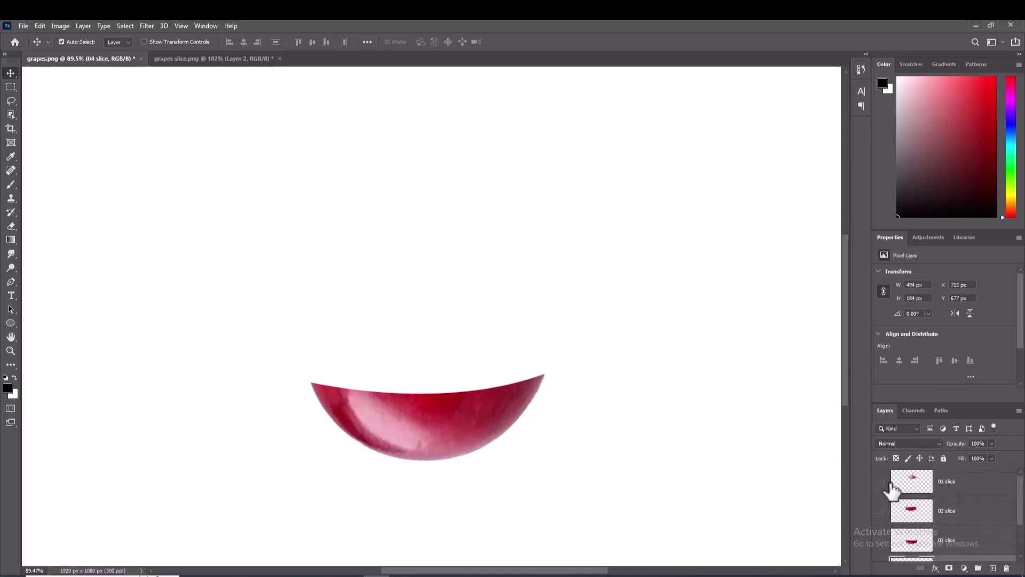
pyautogui.click(881, 482)
pyautogui.click(881, 511)
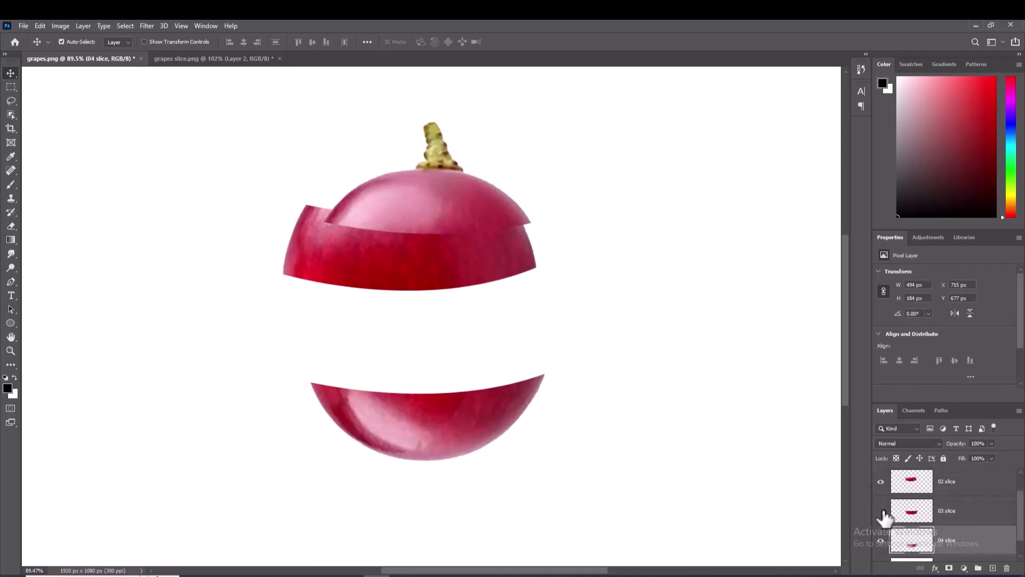
pyautogui.click(882, 541)
pyautogui.scroll(-2, 887, 521)
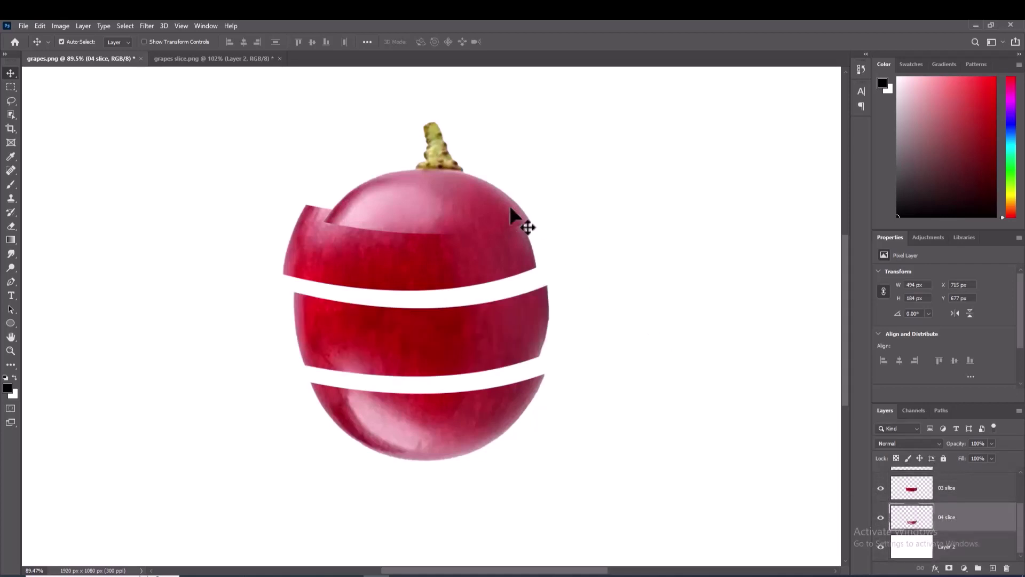
pyautogui.moveTo(416, 193); pyautogui.dragTo(414, 155)
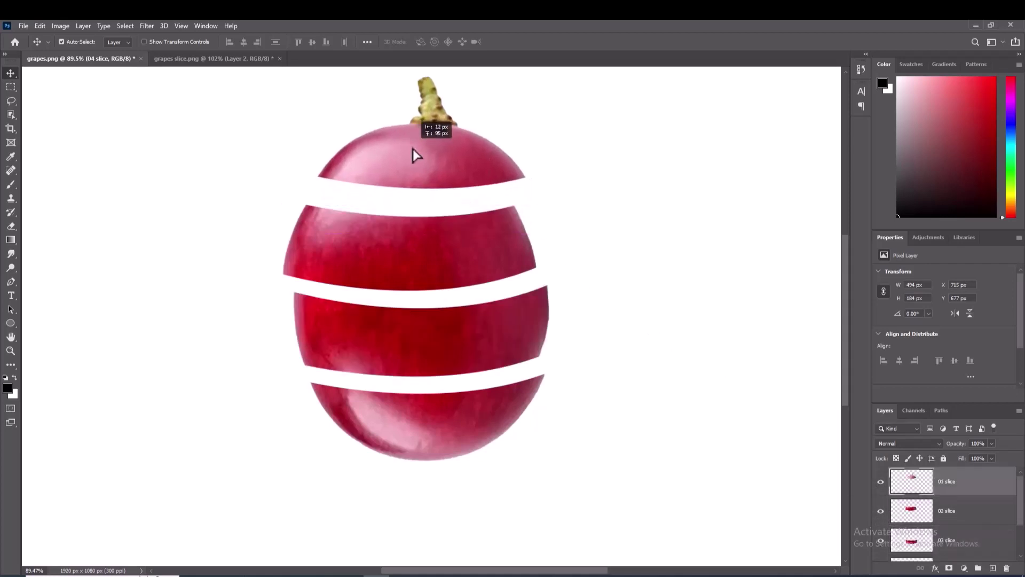
# Drag the round grape cross-section from grapes slice.png onto the grapes.png canvas as a new layer
pyautogui.click(212, 59)
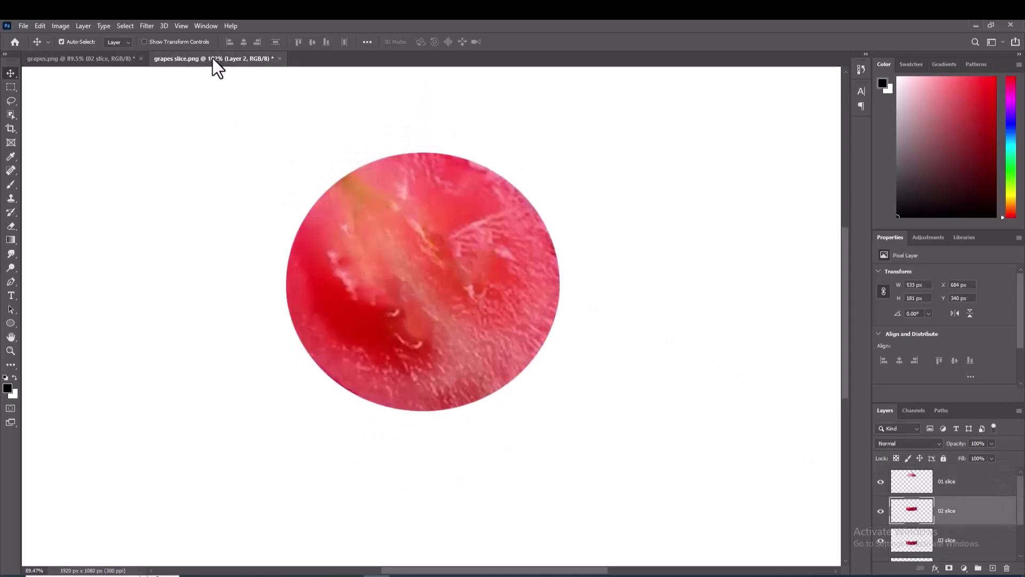
pyautogui.moveTo(441, 324)
pyautogui.mouseDown()
pyautogui.moveTo(122, 60)
pyautogui.moveTo(264, 175)
pyautogui.mouseUp()
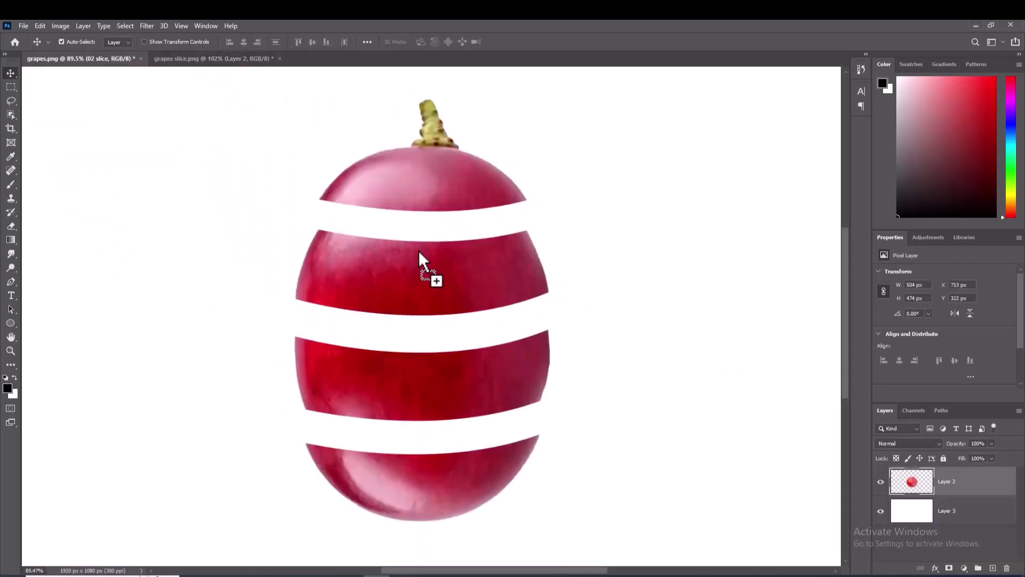
pyautogui.moveTo(419, 251); pyautogui.dragTo(421, 270)
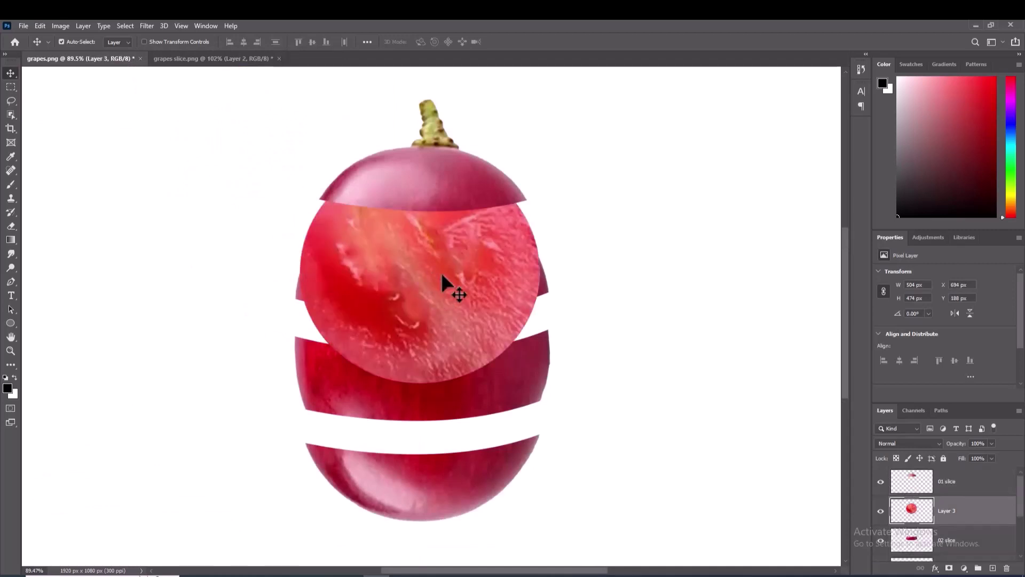
# Free-transform the round cross-section into a thin 448 × 84 px oval atop the second slice
pyautogui.hotkey('ctrl', 't')
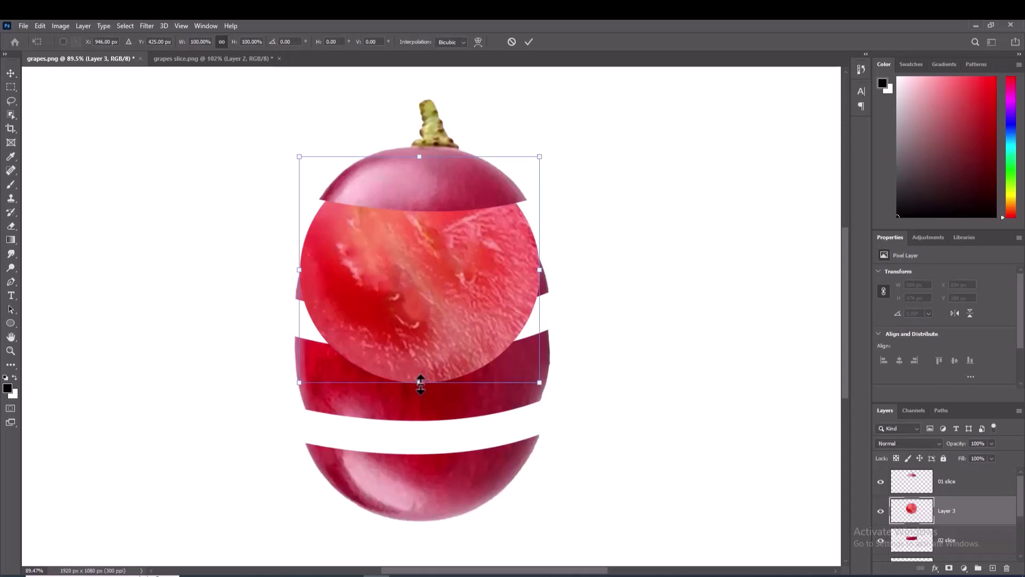
pyautogui.moveTo(420, 382); pyautogui.dragTo(420, 281)
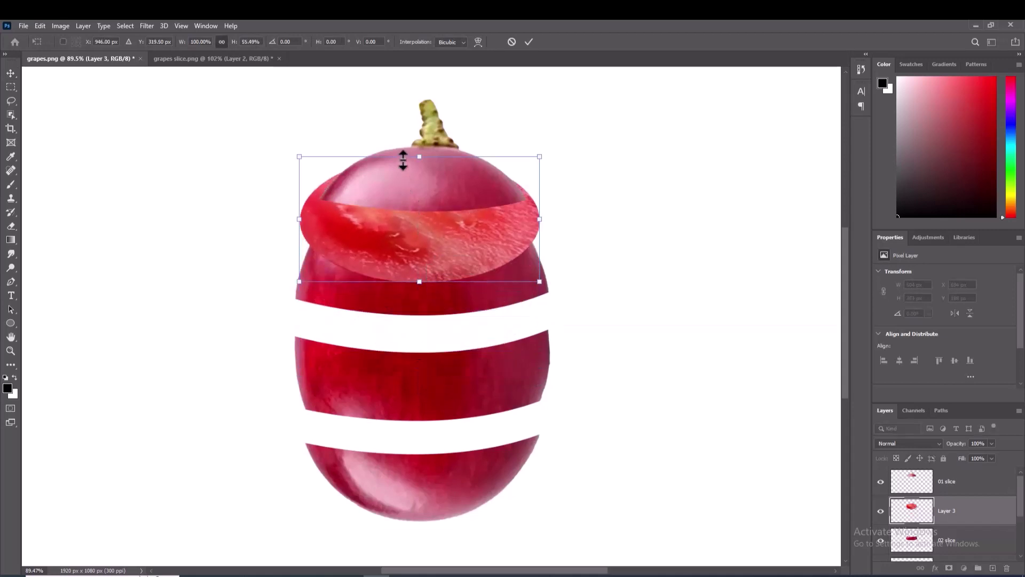
pyautogui.moveTo(421, 157); pyautogui.dragTo(420, 212)
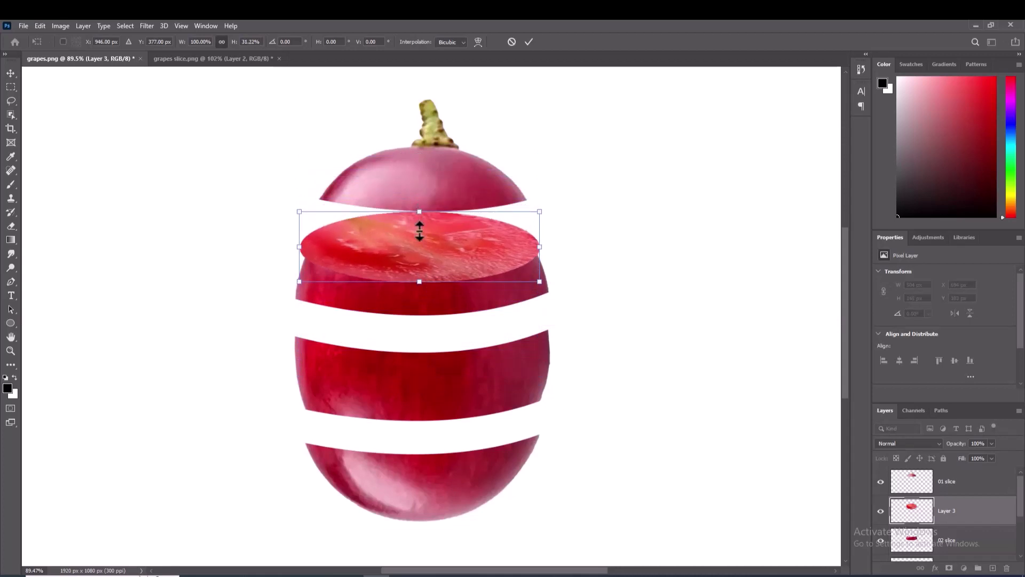
pyautogui.moveTo(421, 288); pyautogui.dragTo(421, 243)
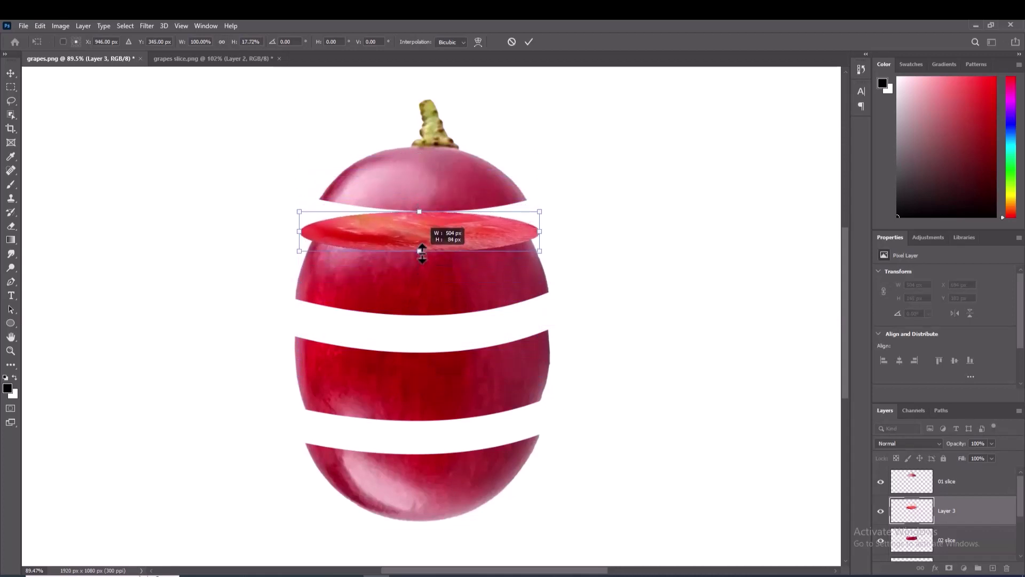
pyautogui.moveTo(422, 243); pyautogui.dragTo(420, 251)
pyautogui.moveTo(539, 231); pyautogui.dragTo(528, 231)
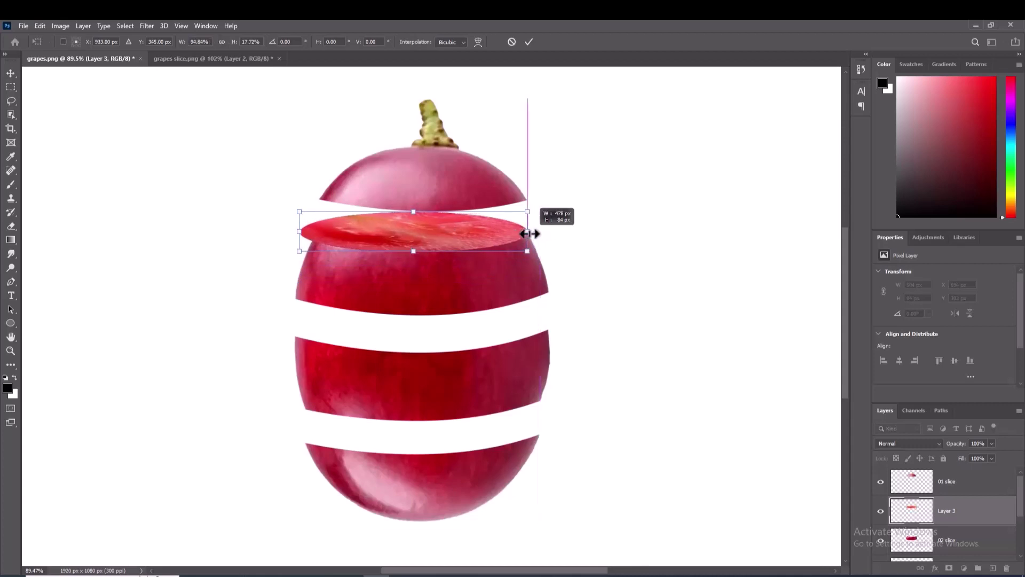
pyautogui.moveTo(305, 231); pyautogui.dragTo(314, 232)
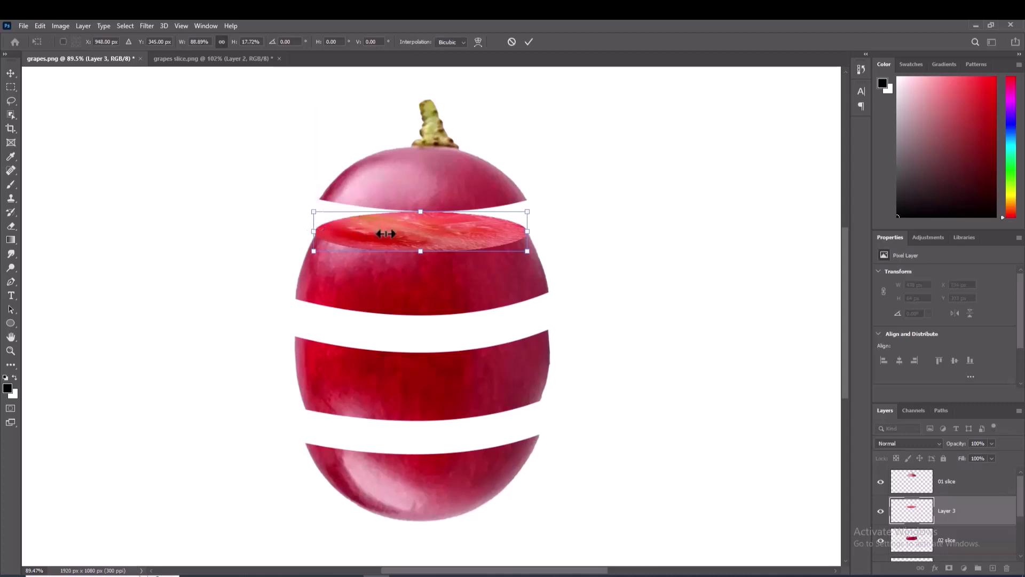
pyautogui.press('Return')
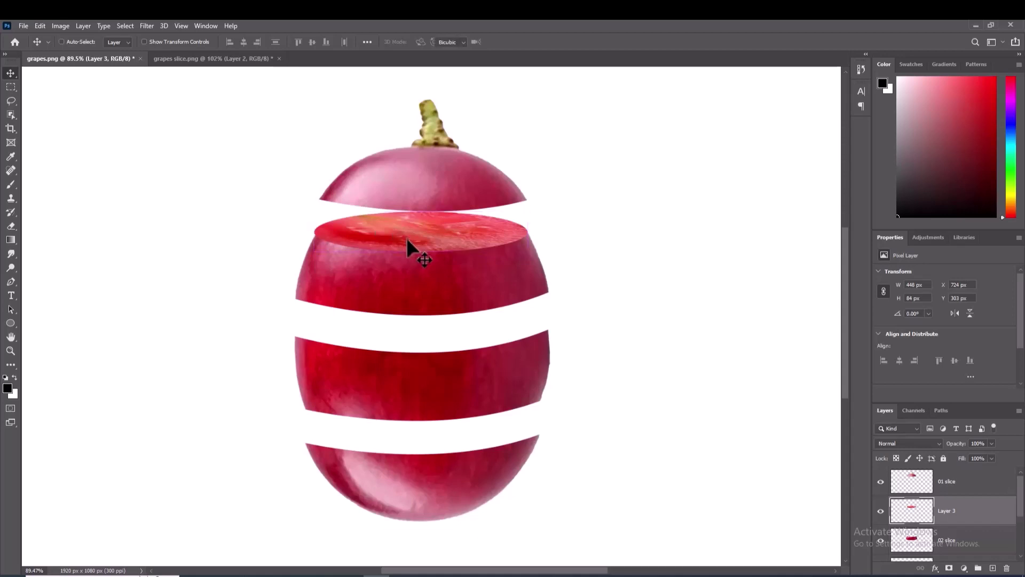
pyautogui.hotkey('ctrl', 't')
# Pull the cut face's left edge inward and apply the narrower width
pyautogui.rightClick(365, 234)
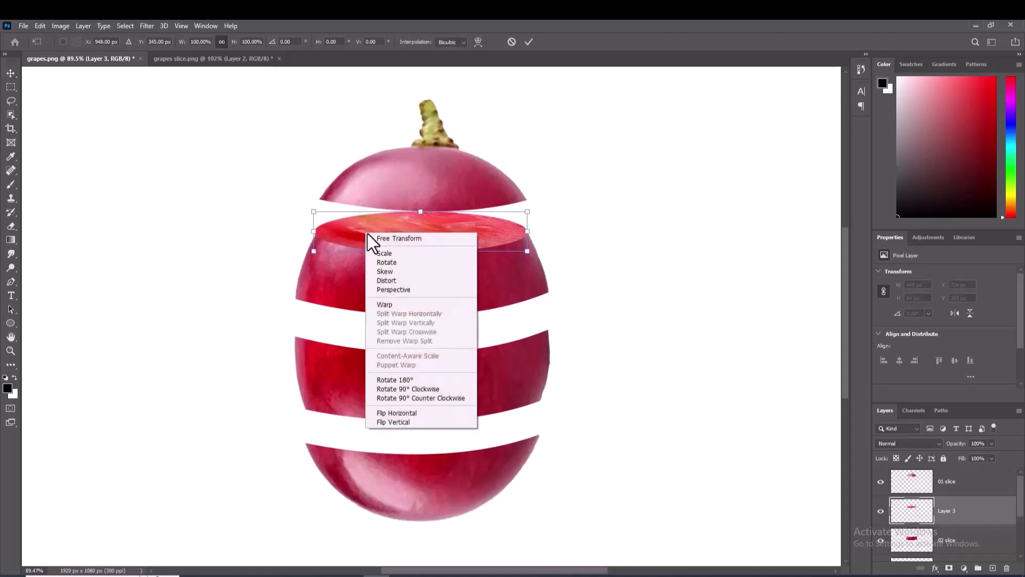
pyautogui.click(313, 232)
pyautogui.moveTo(314, 232); pyautogui.dragTo(318, 231)
pyautogui.press('Return')
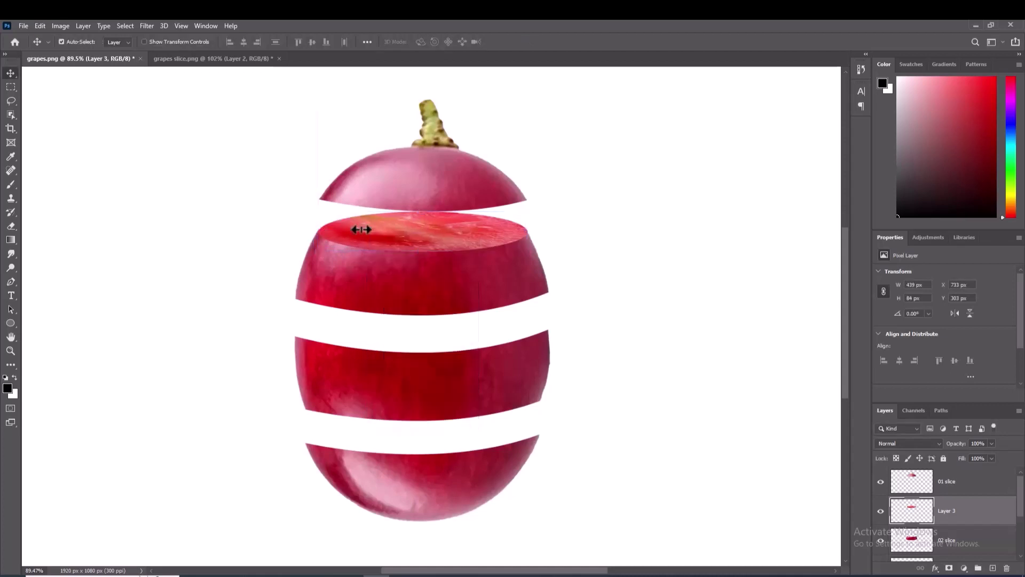
# Warp the cut face, bulging its left edge to follow the slice outline, and apply
pyautogui.press('ctrl')
pyautogui.hotkey('ctrl', 't')
pyautogui.rightClick(324, 236)
pyautogui.click(351, 309)
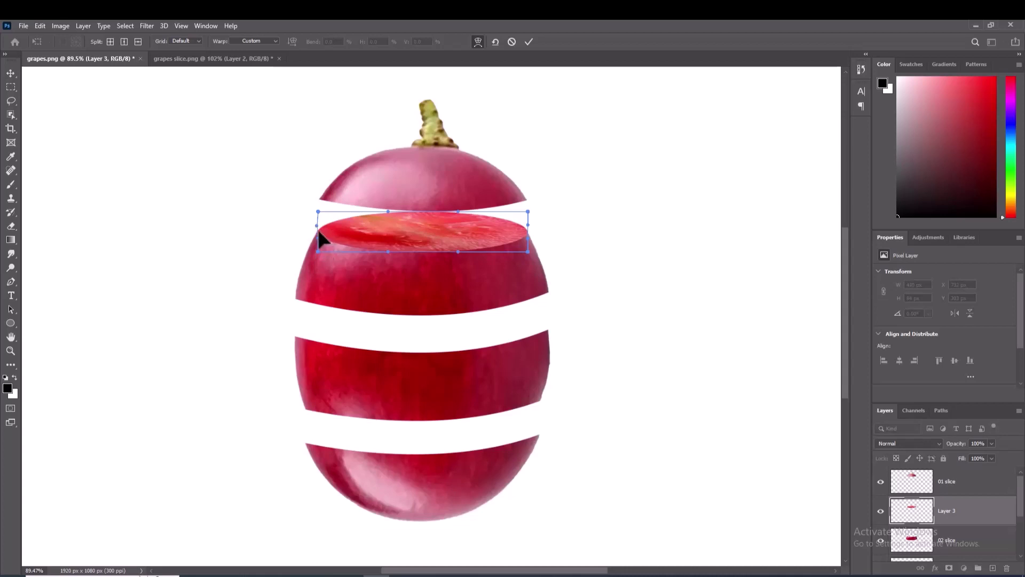
pyautogui.moveTo(319, 233); pyautogui.dragTo(317, 233)
pyautogui.press('Return')
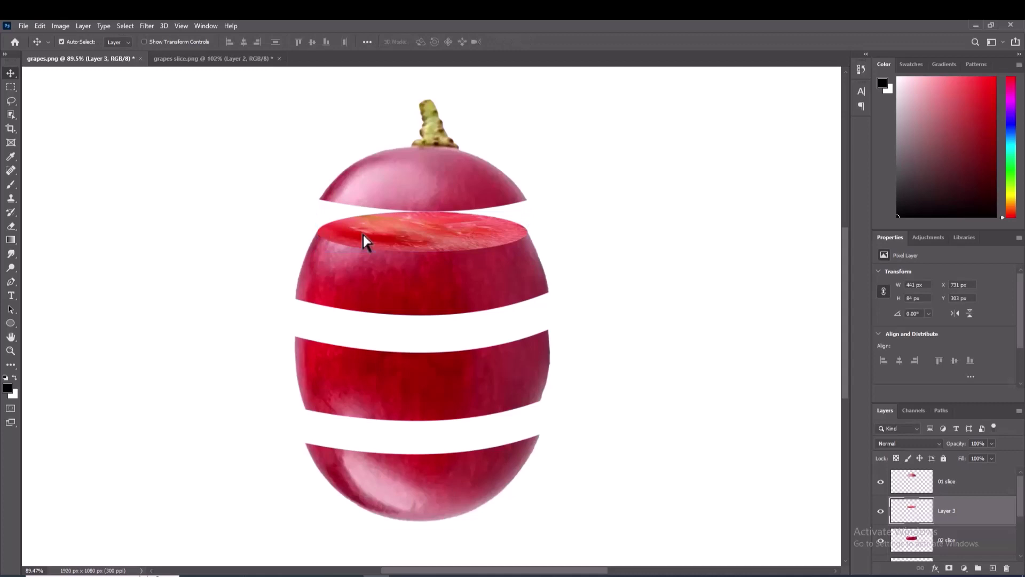
# Duplicate the cut face onto the middle slice and stretch it to the slice's full width
pyautogui.click(414, 390)
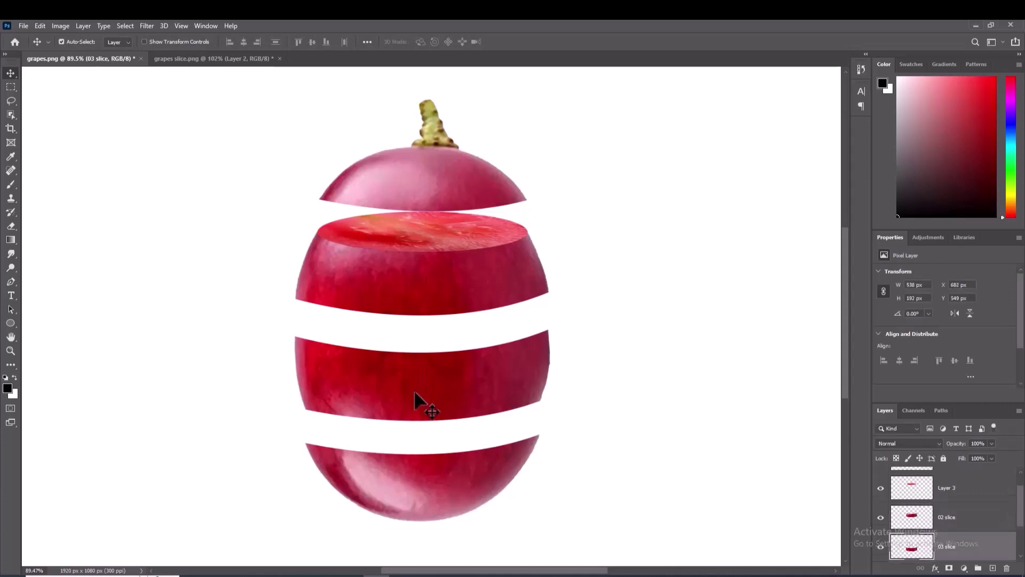
pyautogui.click(463, 235)
pyautogui.moveTo(462, 238); pyautogui.dragTo(474, 347)
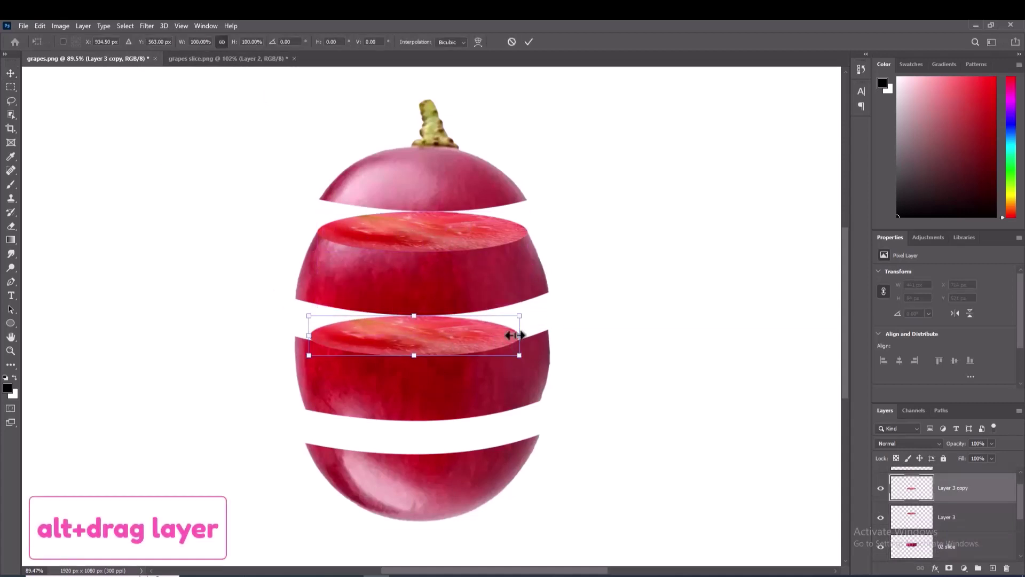
pyautogui.moveTo(519, 335); pyautogui.dragTo(556, 333)
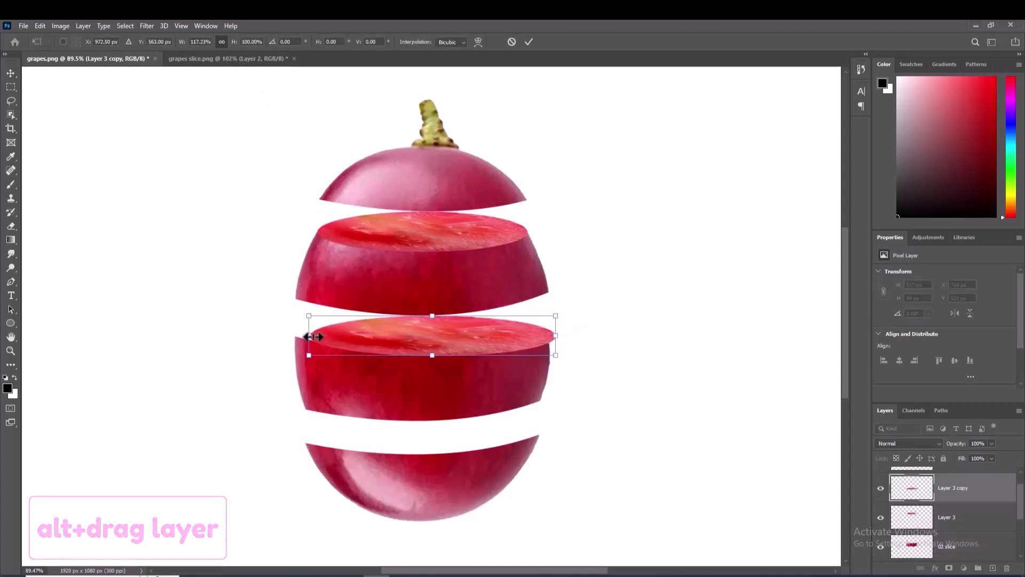
pyautogui.moveTo(309, 335); pyautogui.dragTo(294, 335)
pyautogui.moveTo(544, 340); pyautogui.dragTo(549, 336)
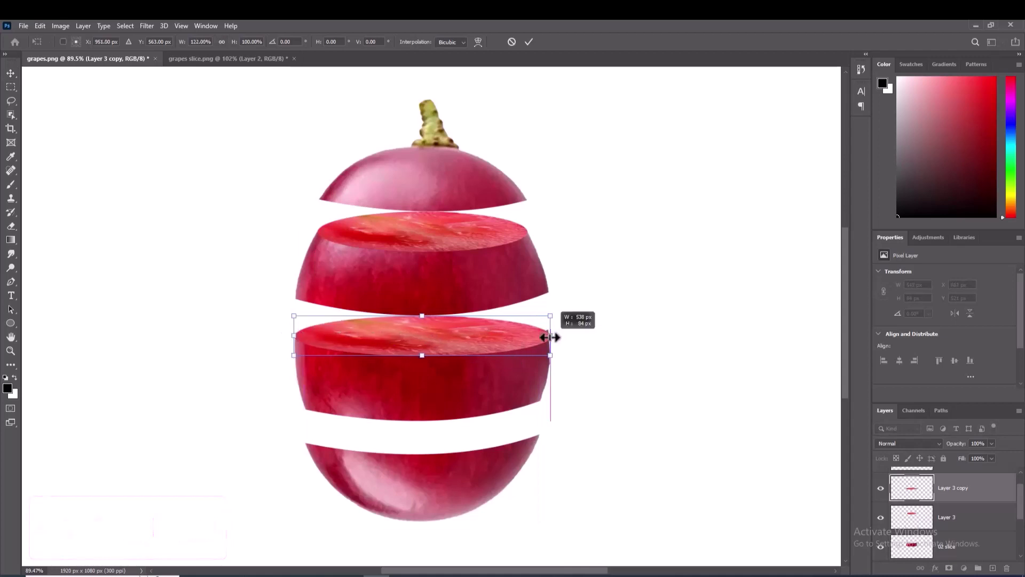
pyautogui.press('Return')
# Duplicate the cut face onto the bottom slice and widen it on both sides
pyautogui.click(430, 487)
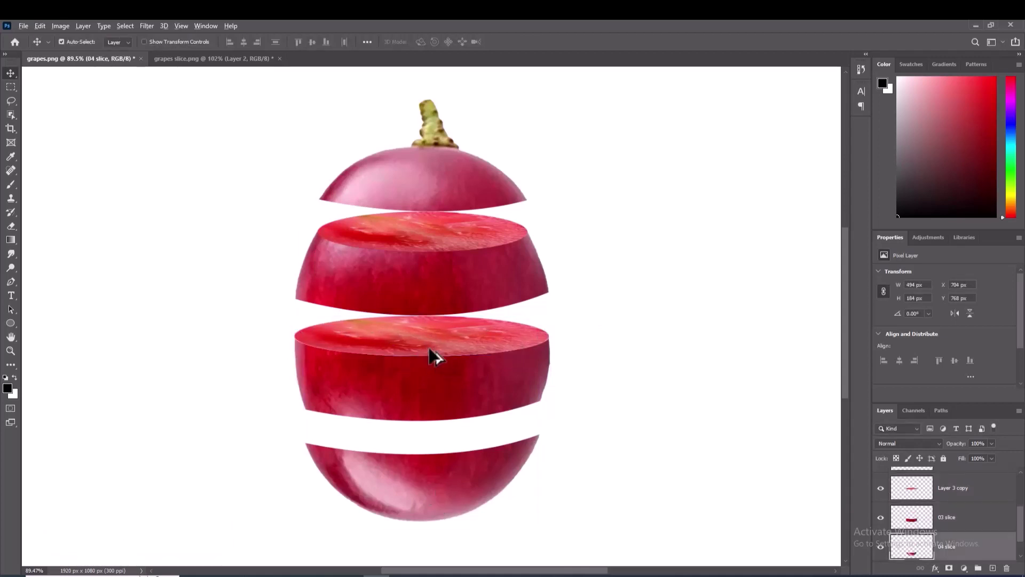
pyautogui.moveTo(434, 235); pyautogui.dragTo(437, 443)
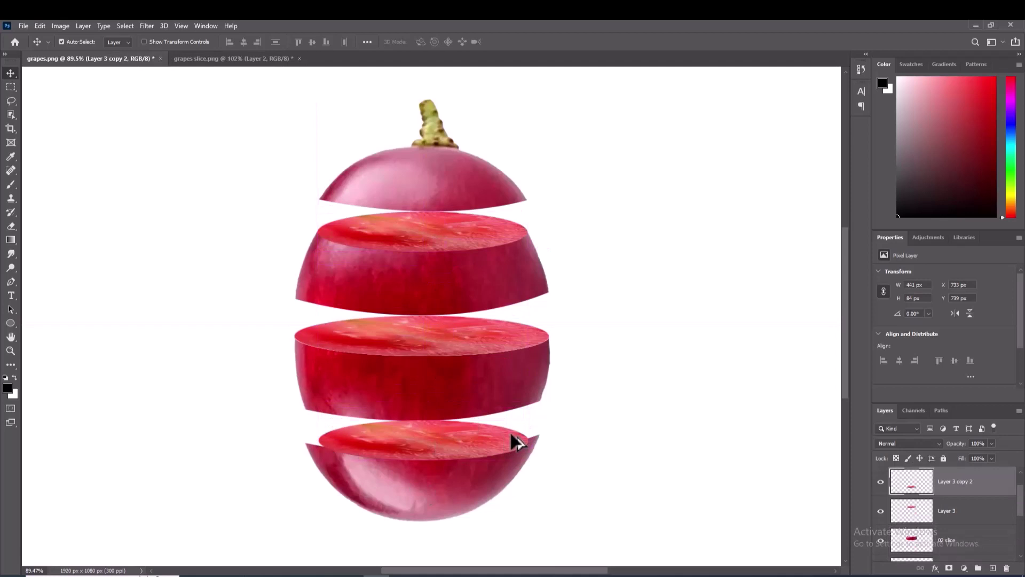
pyautogui.hotkey('ctrl', 't')
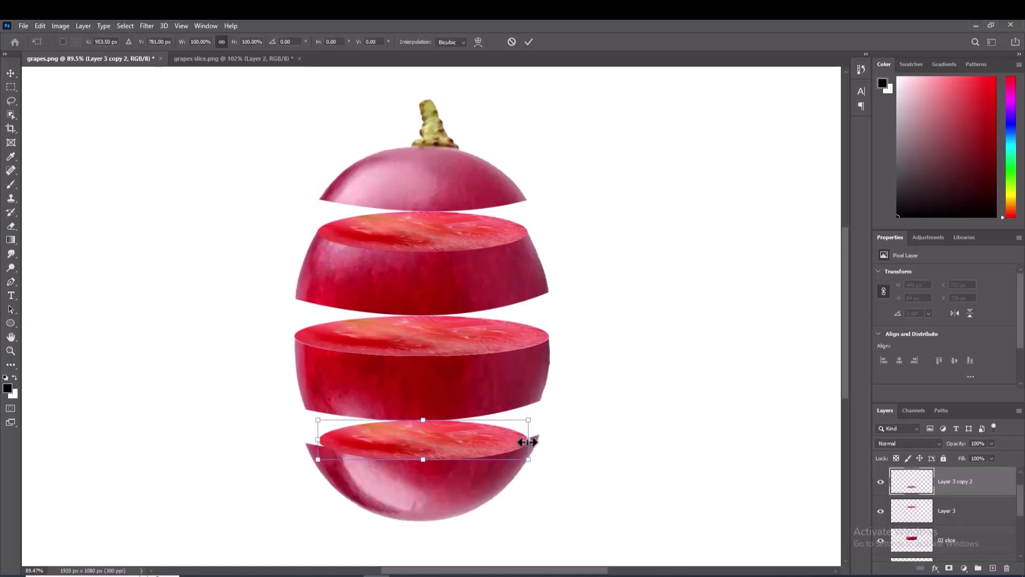
pyautogui.moveTo(527, 440); pyautogui.dragTo(539, 440)
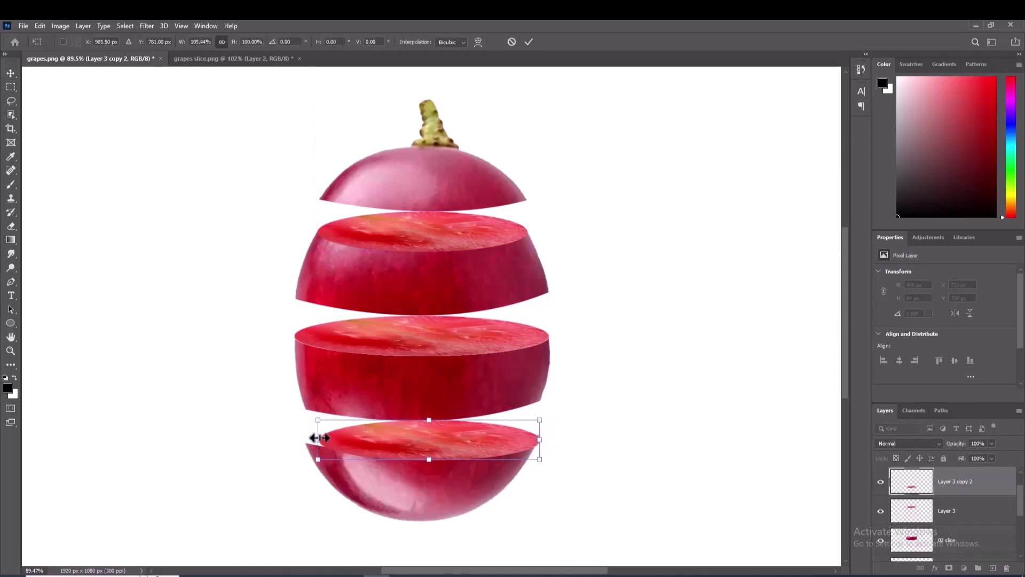
pyautogui.moveTo(319, 438); pyautogui.dragTo(304, 439)
# Apply the bottom cut-face resize and merge Layer 3 into the 02 slice layer
pyautogui.press('Return')
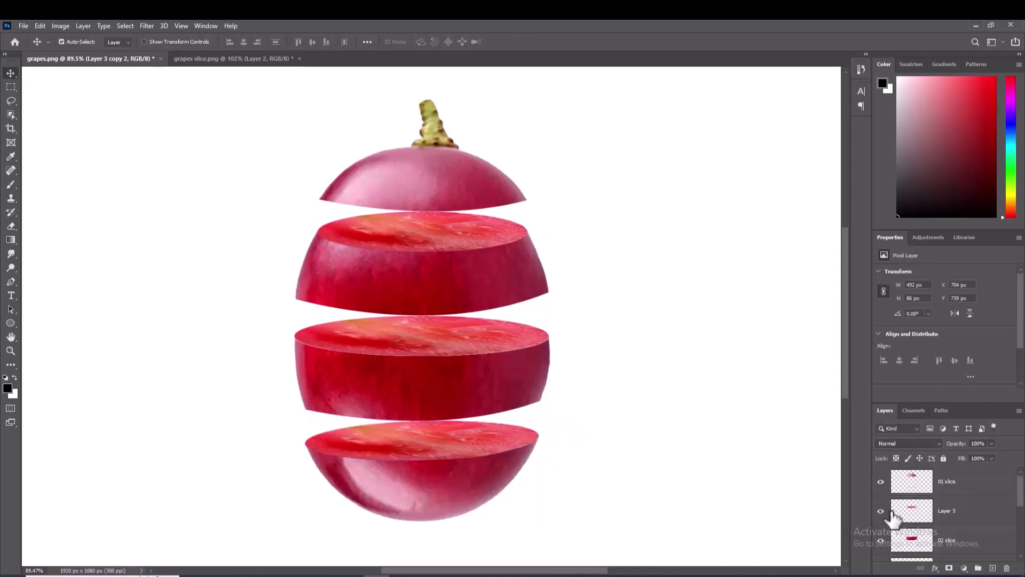
pyautogui.click(880, 511)
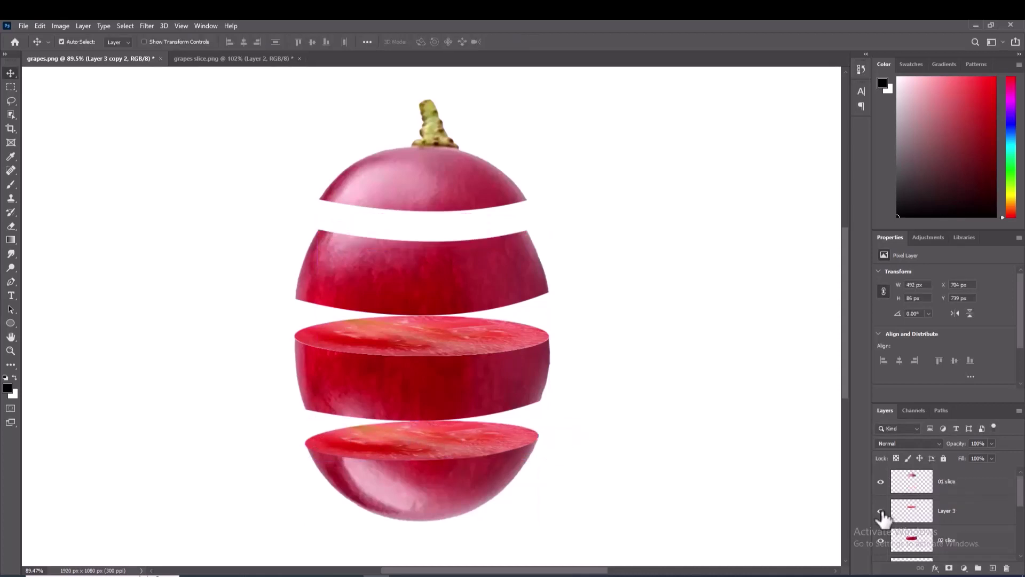
pyautogui.scroll(-1, 973, 513)
pyautogui.click(973, 513)
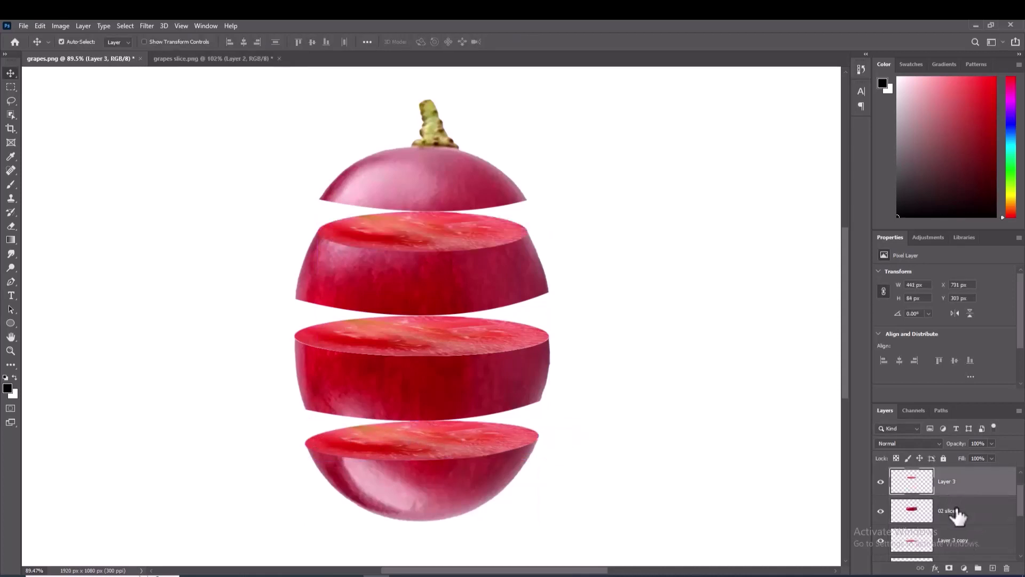
pyautogui.keyDown('ctrl'); pyautogui.click(959, 493); pyautogui.keyUp('ctrl')
pyautogui.rightClick(959, 492)
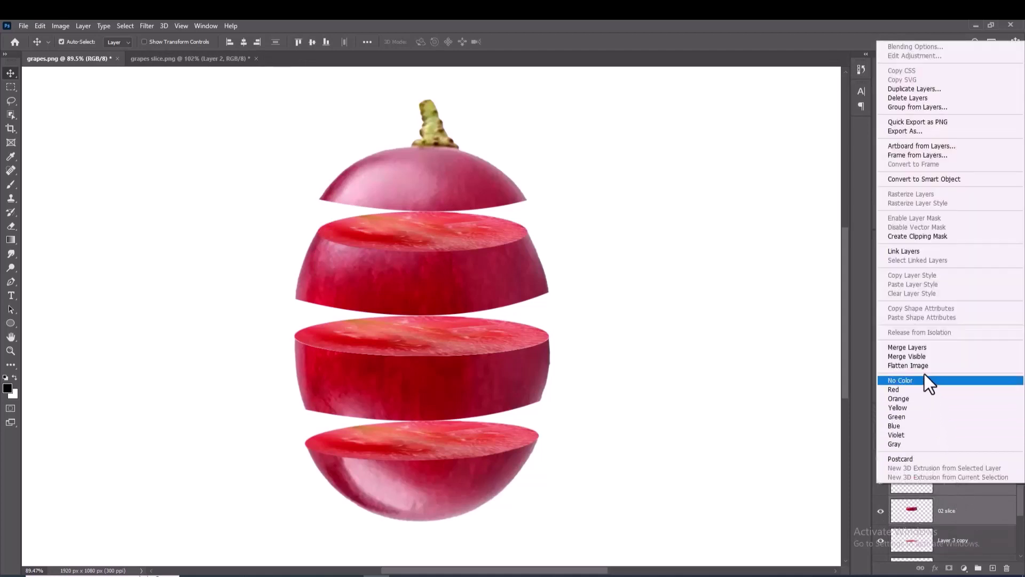
pyautogui.click(923, 347)
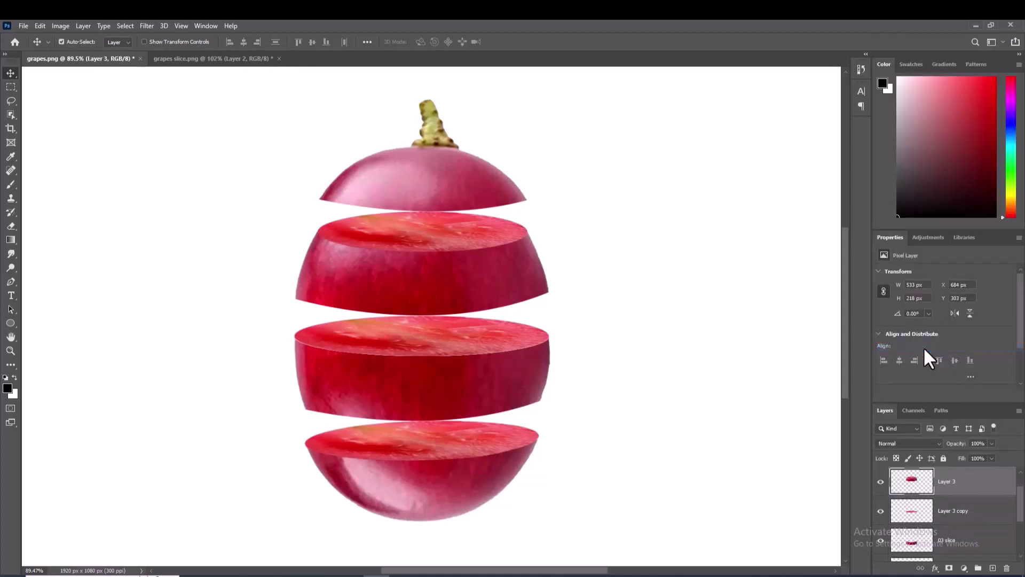
# Merge Layer 3 copy into 03 slice and the bottom cut face into 04 slice
pyautogui.click(880, 540)
pyautogui.click(880, 541)
pyautogui.keyDown('ctrl'); pyautogui.click(958, 513); pyautogui.keyUp('ctrl')
pyautogui.rightClick(961, 519)
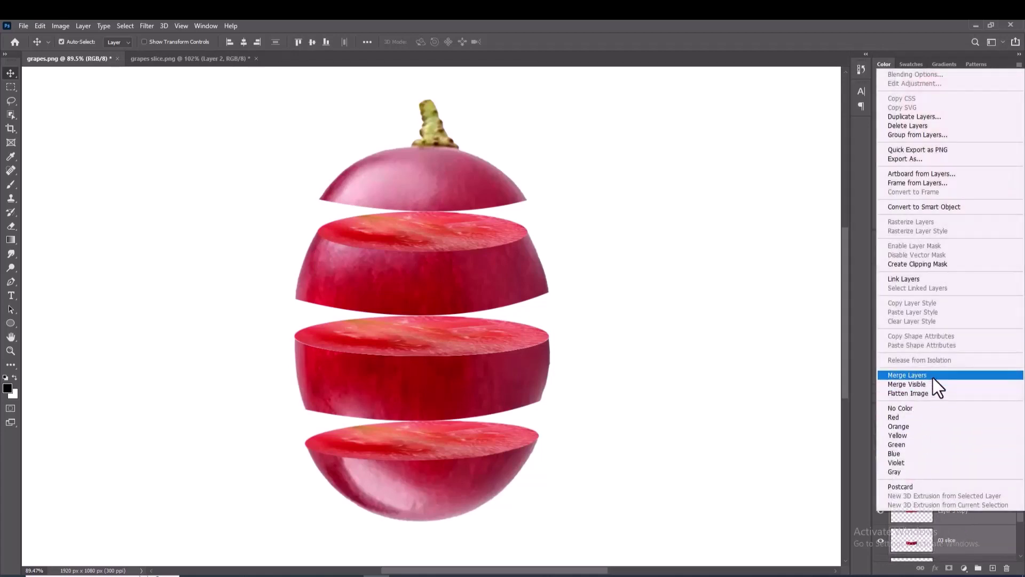
pyautogui.click(932, 376)
pyautogui.click(942, 499)
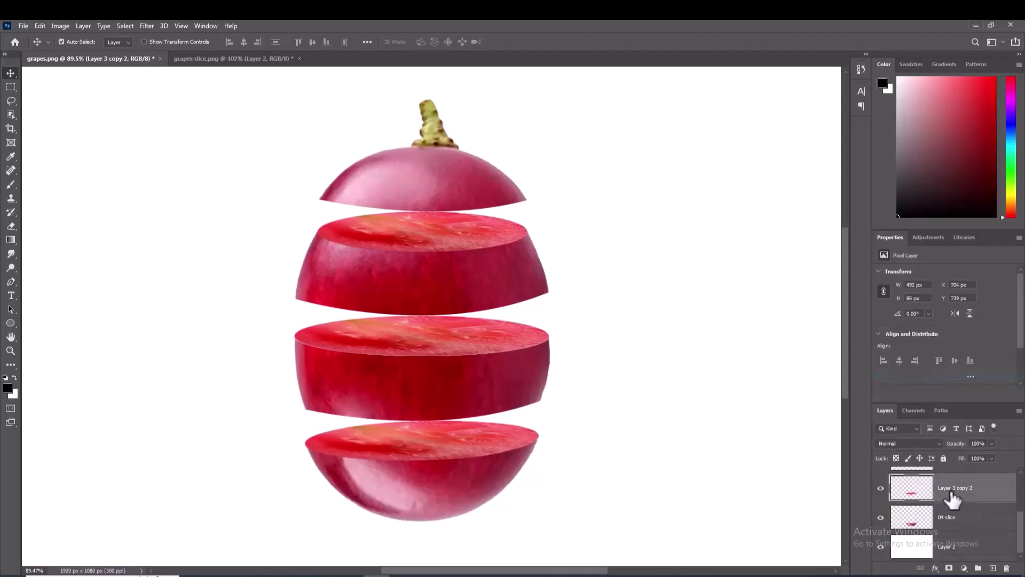
pyautogui.keyDown('ctrl'); pyautogui.click(947, 522); pyautogui.keyUp('ctrl')
pyautogui.rightClick(962, 504)
pyautogui.click(924, 356)
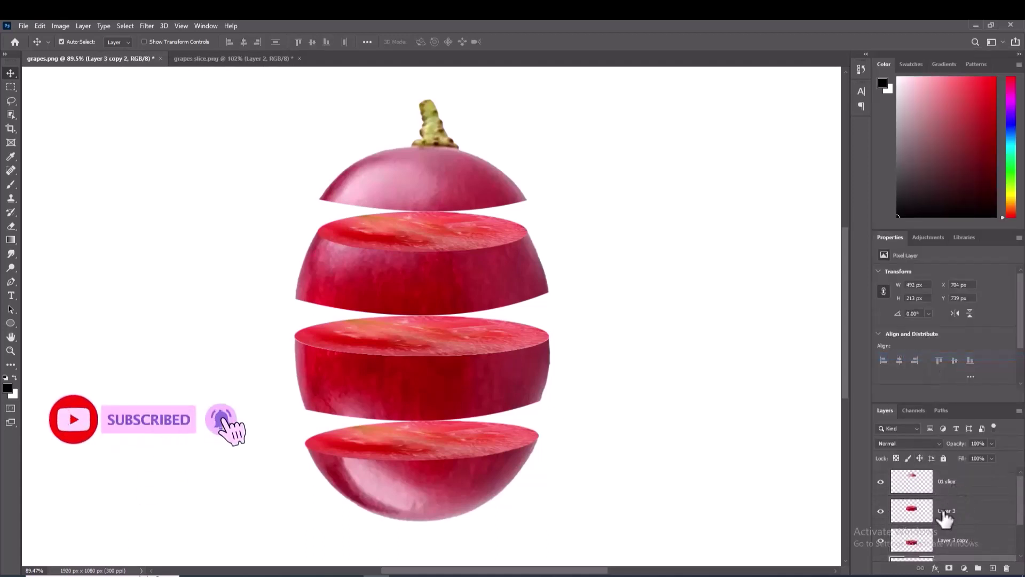
# Rename the merged layers 02 slice and 03 slice, and start naming the third 04
pyautogui.doubleClick(946, 512)
pyautogui.write('02 sl')
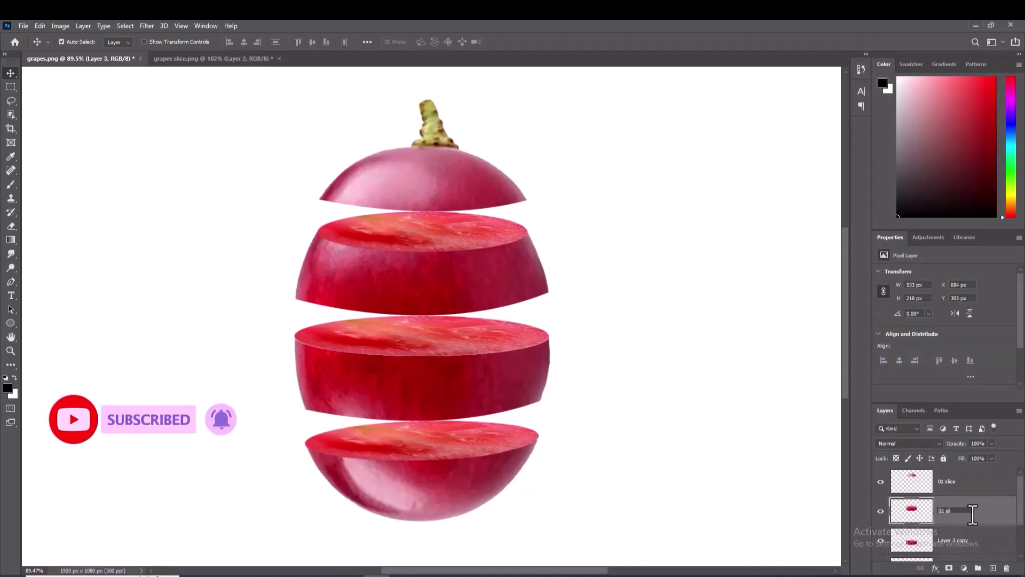
pyautogui.write('ice')
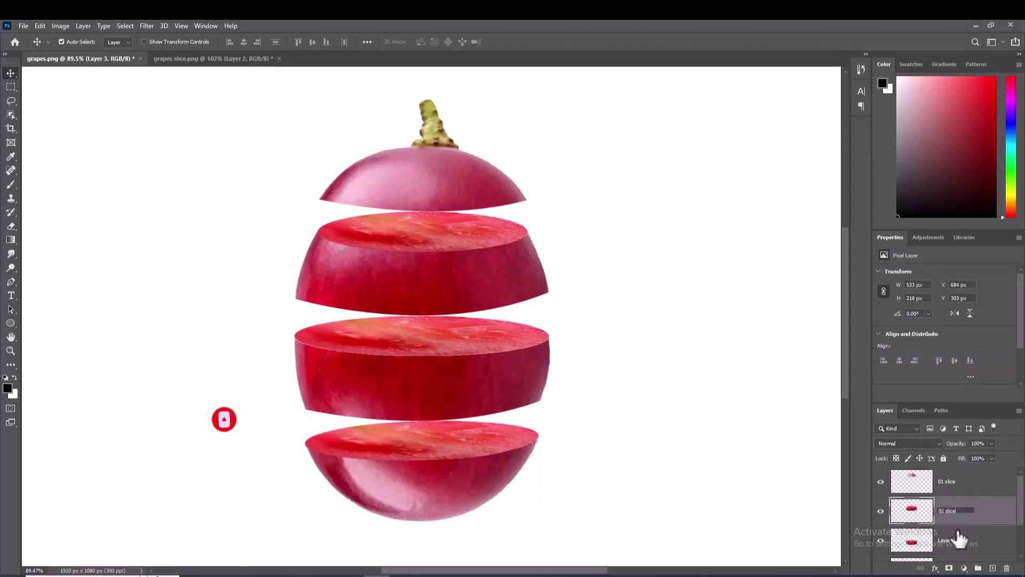
pyautogui.doubleClick(953, 540)
pyautogui.write('03 slice')
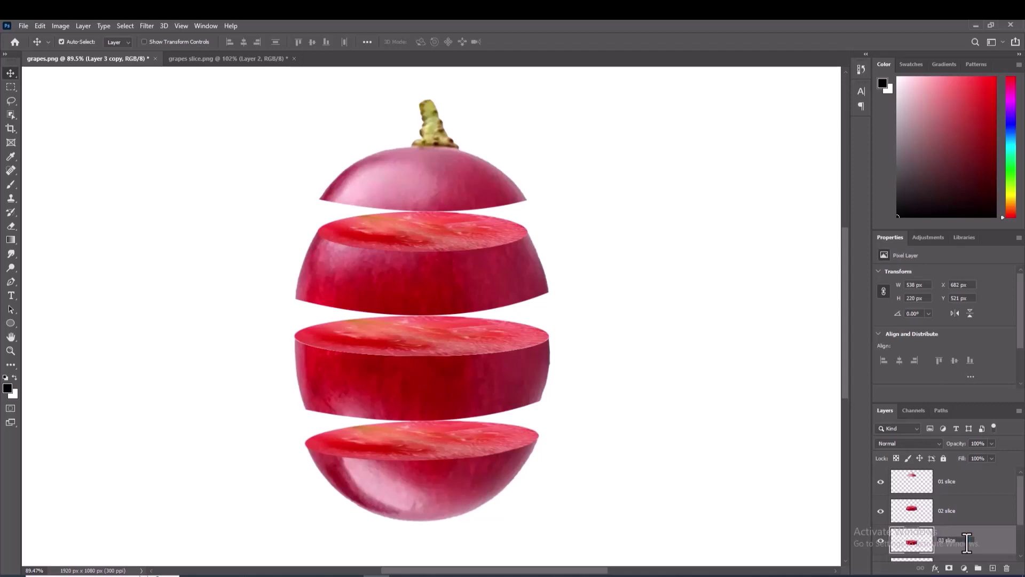
pyautogui.press('Return')
pyautogui.scroll(-1, 956, 534)
pyautogui.doubleClick(956, 540)
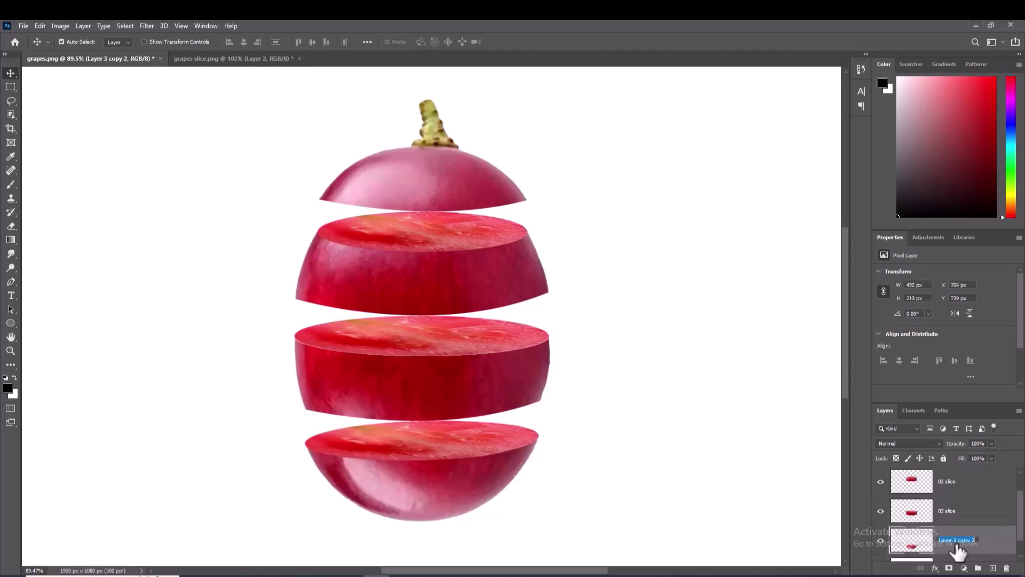
pyautogui.write('04')
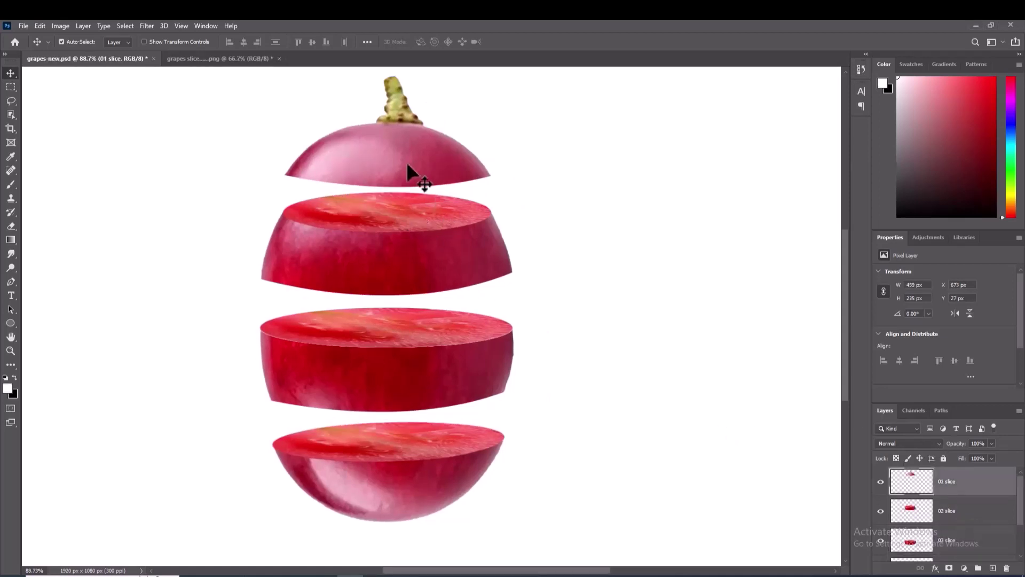
# Stagger the grape pieces: shift the top cap, second slice right, bottom slice about 175 px right
pyautogui.moveTo(406, 162); pyautogui.dragTo(348, 183)
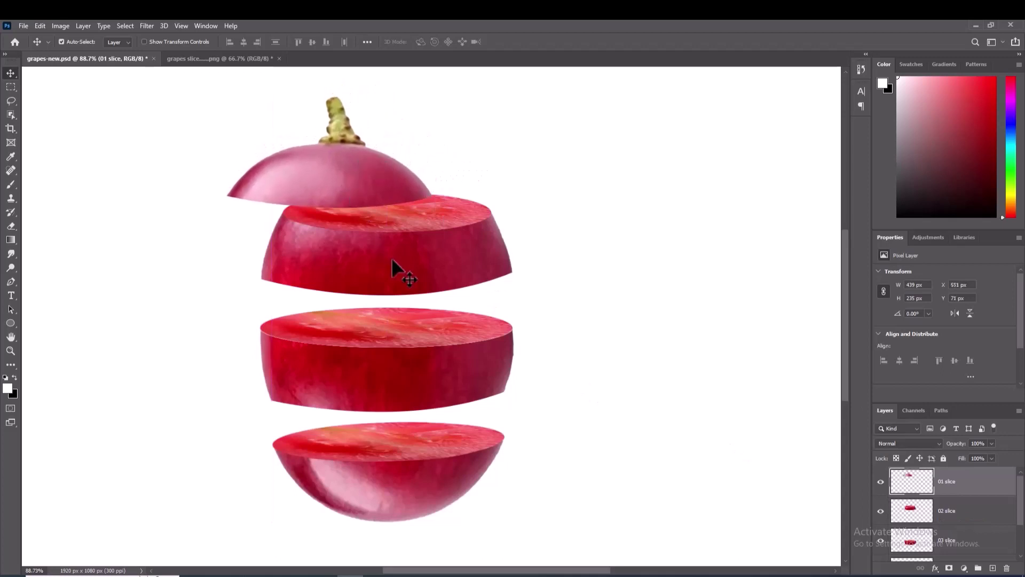
pyautogui.moveTo(392, 257)
pyautogui.mouseDown()
pyautogui.moveTo(393, 267)
pyautogui.moveTo(479, 298)
pyautogui.mouseUp()
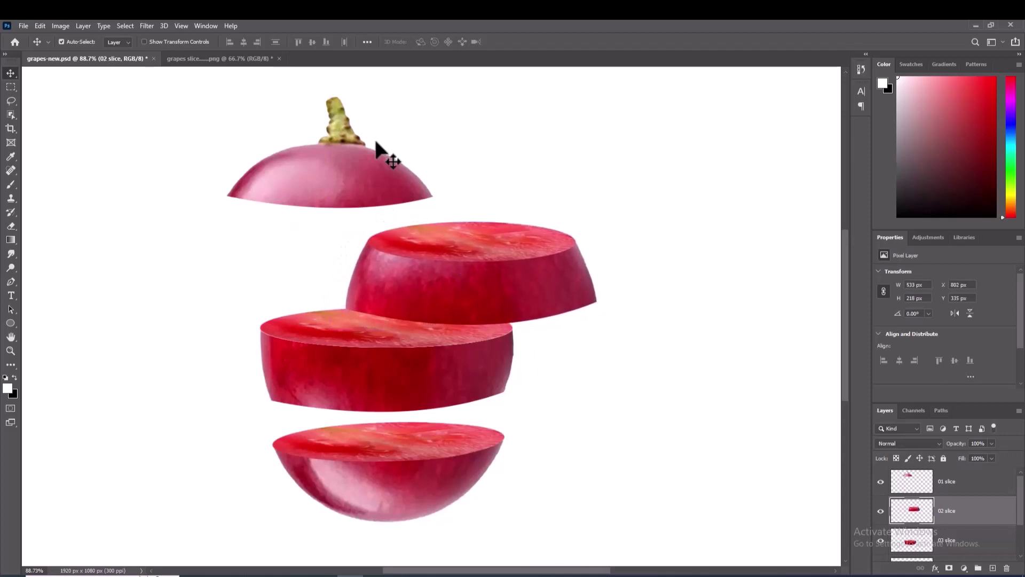
pyautogui.moveTo(384, 153)
pyautogui.mouseDown()
pyautogui.moveTo(404, 189)
pyautogui.moveTo(400, 200)
pyautogui.mouseUp()
pyautogui.press('Down')
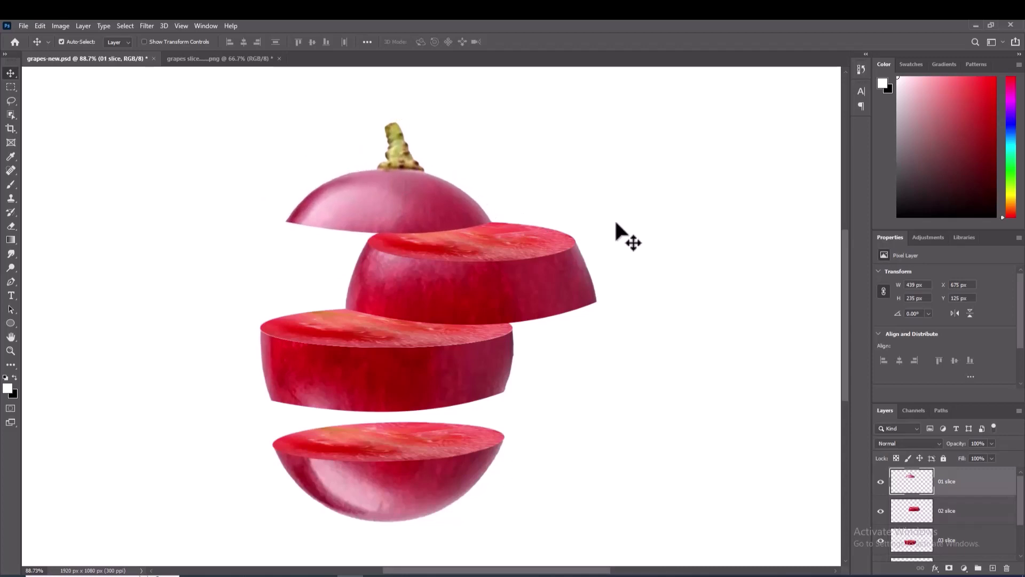
pyautogui.moveTo(379, 484); pyautogui.dragTo(476, 483)
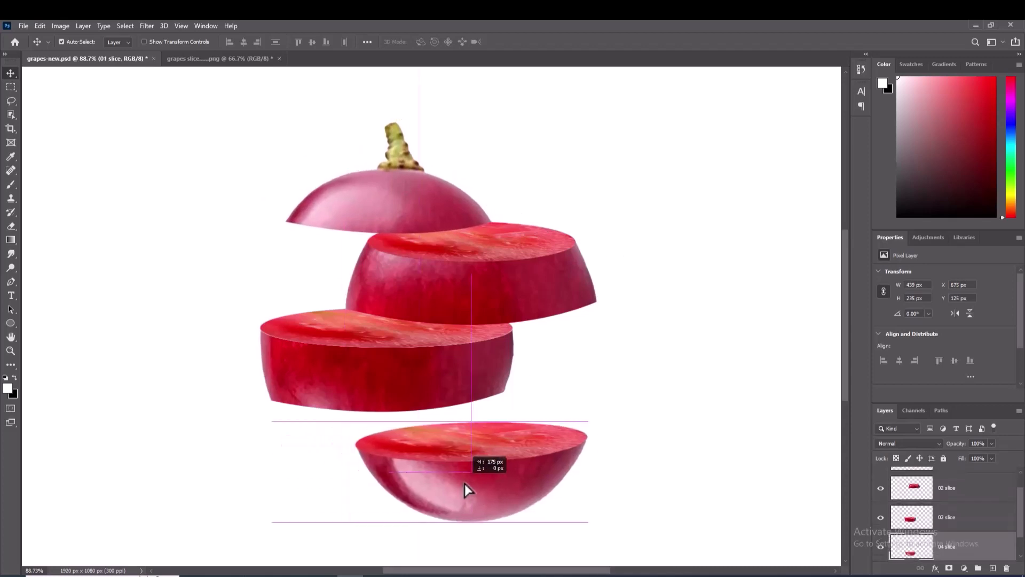
pyautogui.press('Up')
pyautogui.press('Up')
pyautogui.press('Up')
pyautogui.press('Up')
pyautogui.press('Up')
pyautogui.press('Up')
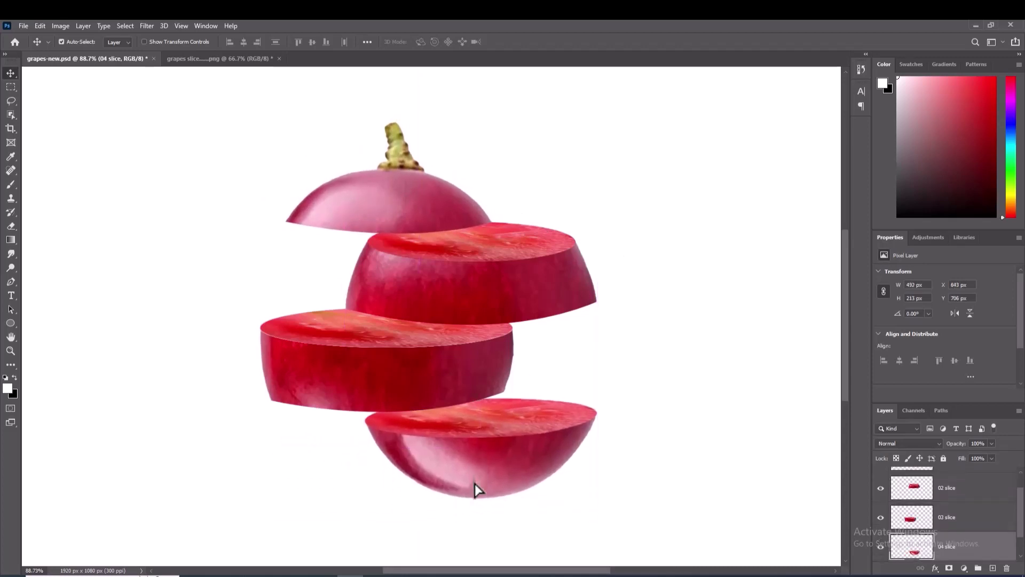
pyautogui.press('Up')
pyautogui.press('Up')
pyautogui.press('Up')
pyautogui.press('Up')
pyautogui.press('Up')
pyautogui.press('Up')
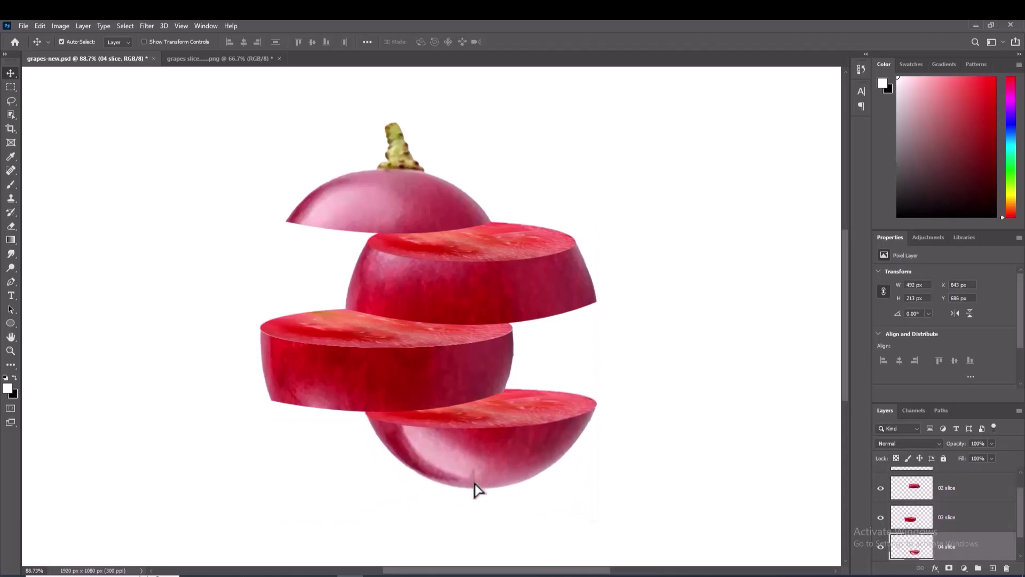
pyautogui.click(431, 401)
pyautogui.press('Up')
pyautogui.press('Up')
pyautogui.press('Up')
pyautogui.press('Up')
pyautogui.press('Up')
pyautogui.press('Up')
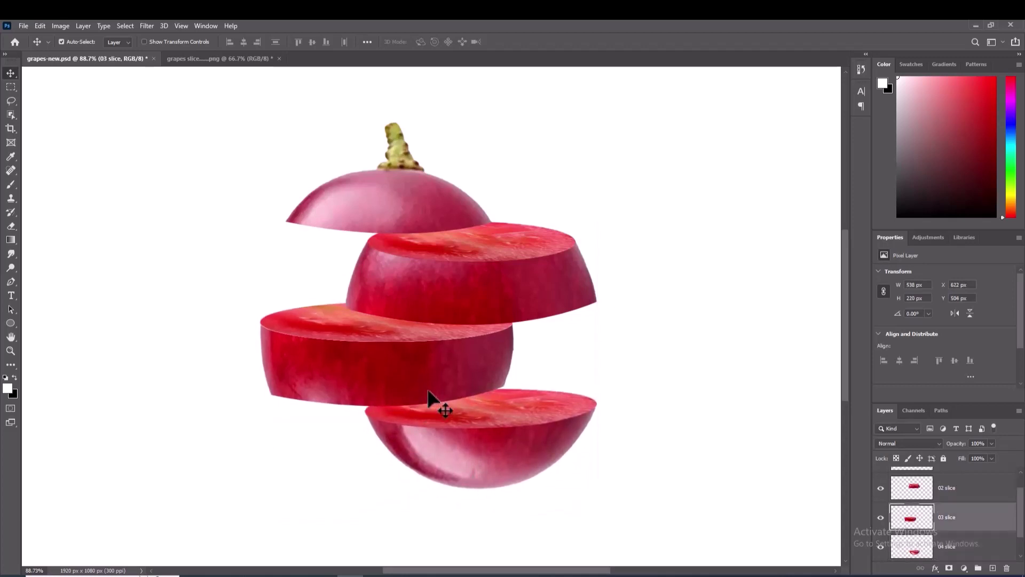
pyautogui.press('Down')
pyautogui.press('Down')
pyautogui.press('Down')
pyautogui.press('Down')
pyautogui.press('Down')
pyautogui.press('Down')
pyautogui.press('Down')
pyautogui.press('Down')
pyautogui.press('Down')
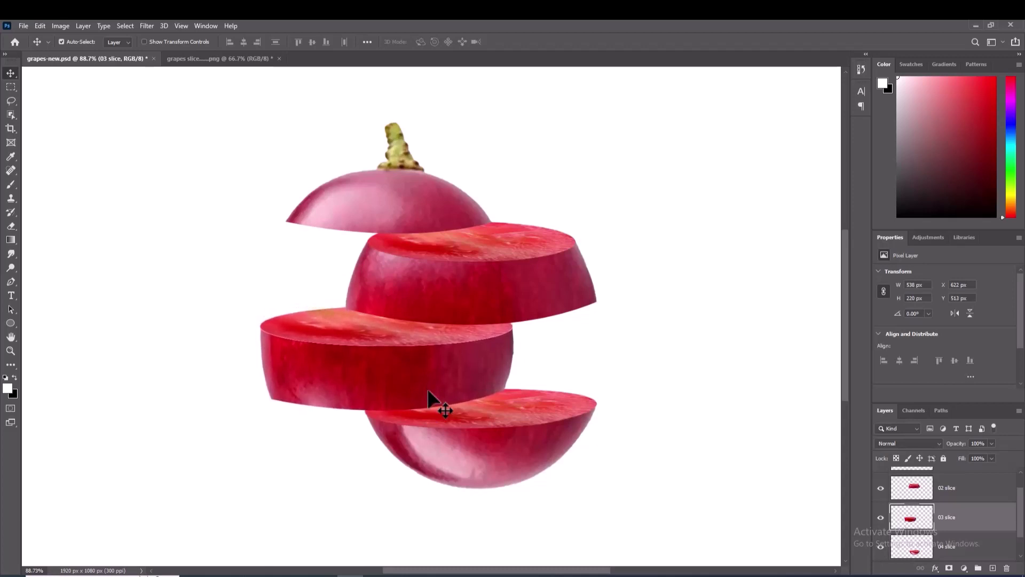
# Nudge the bottom slice down and add a new empty Layer 3 above 02 slice
pyautogui.click(476, 443)
pyautogui.press('Down')
pyautogui.press('Down')
pyautogui.press('Down')
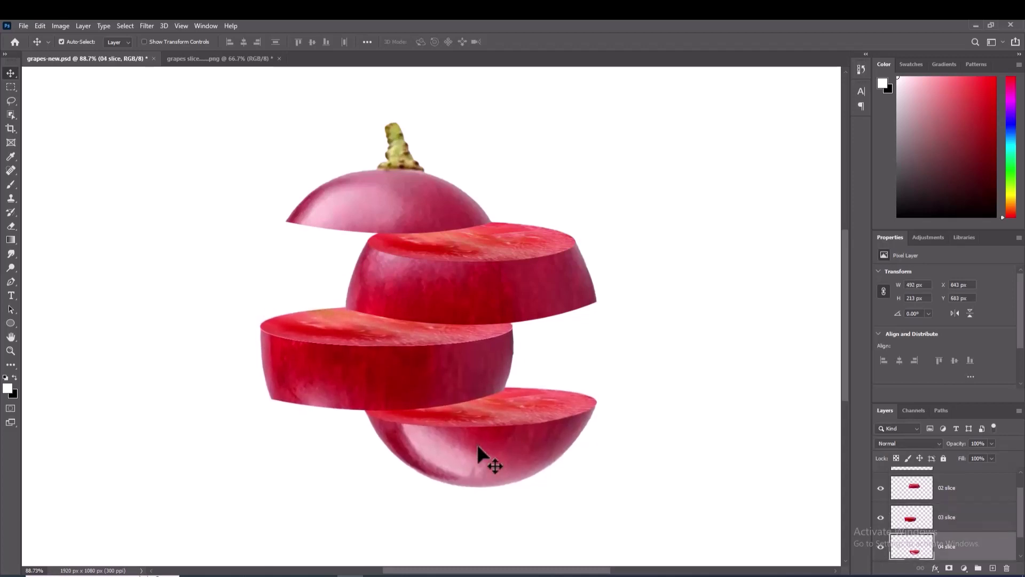
pyautogui.press('Down')
pyautogui.press('Down')
pyautogui.click(478, 293)
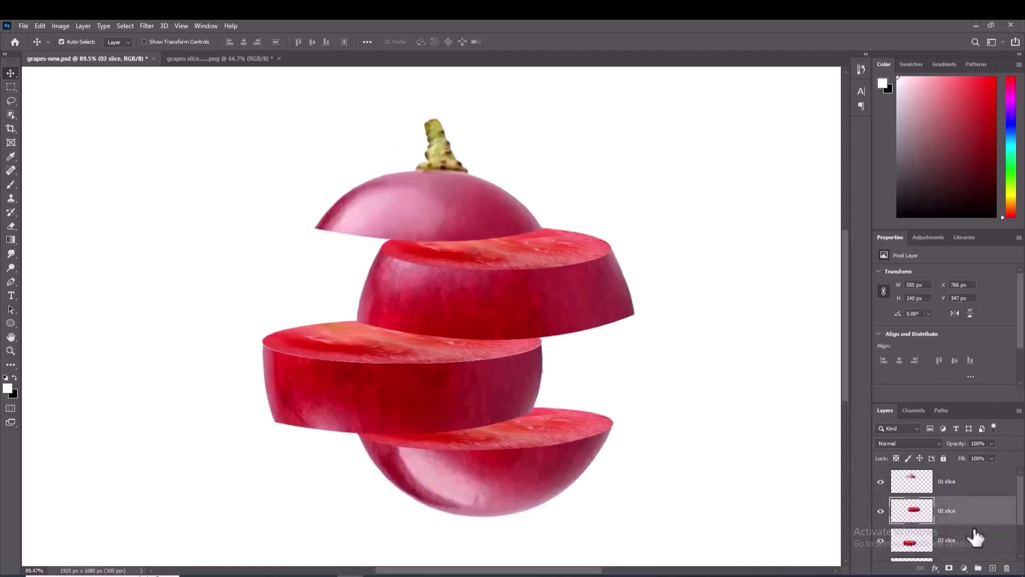
pyautogui.click(994, 568)
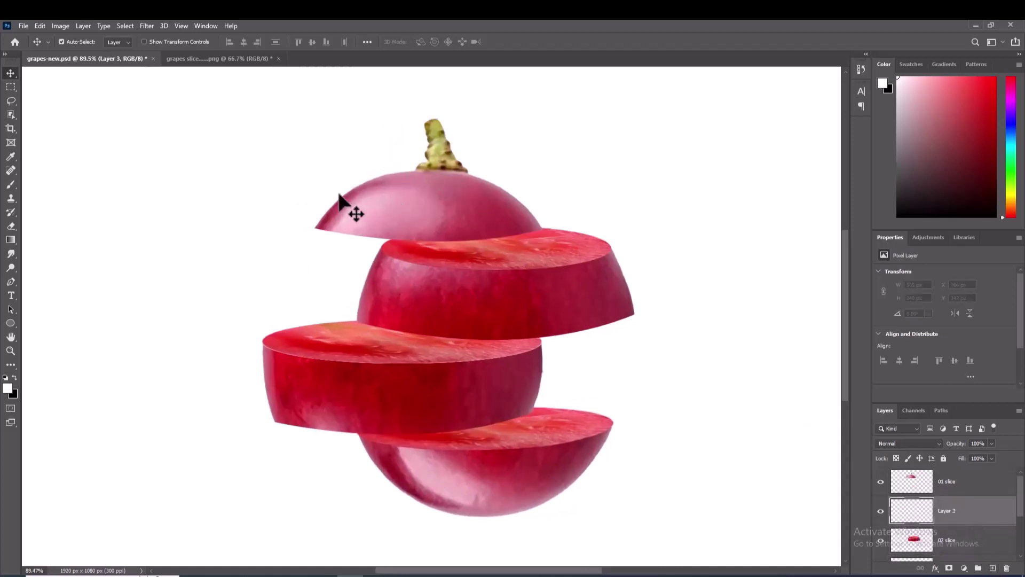
pyautogui.rightClick(6, 185)
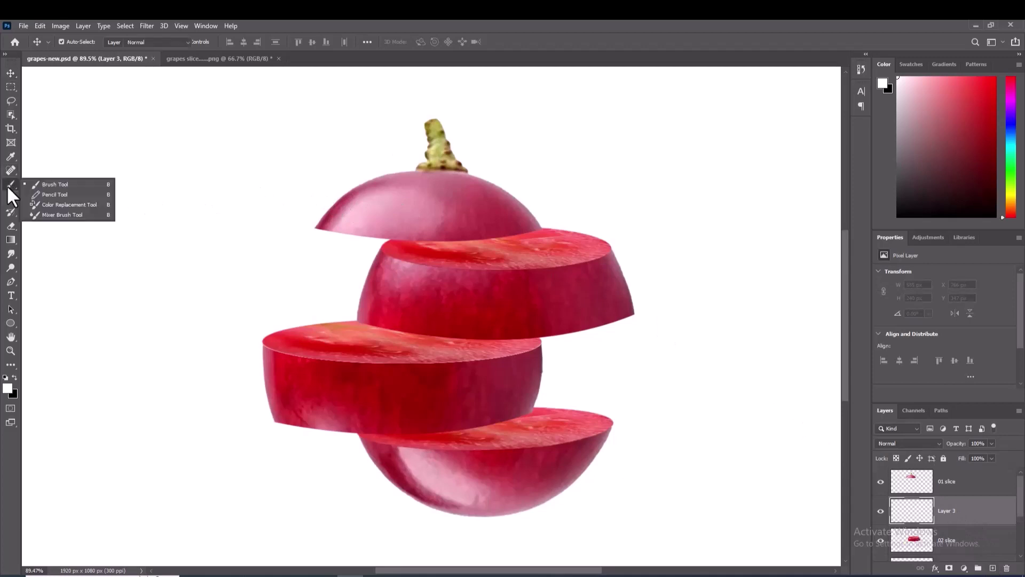
# Paint a soft black brush spot under the top grape cap on Layer 3
pyautogui.click(46, 182)
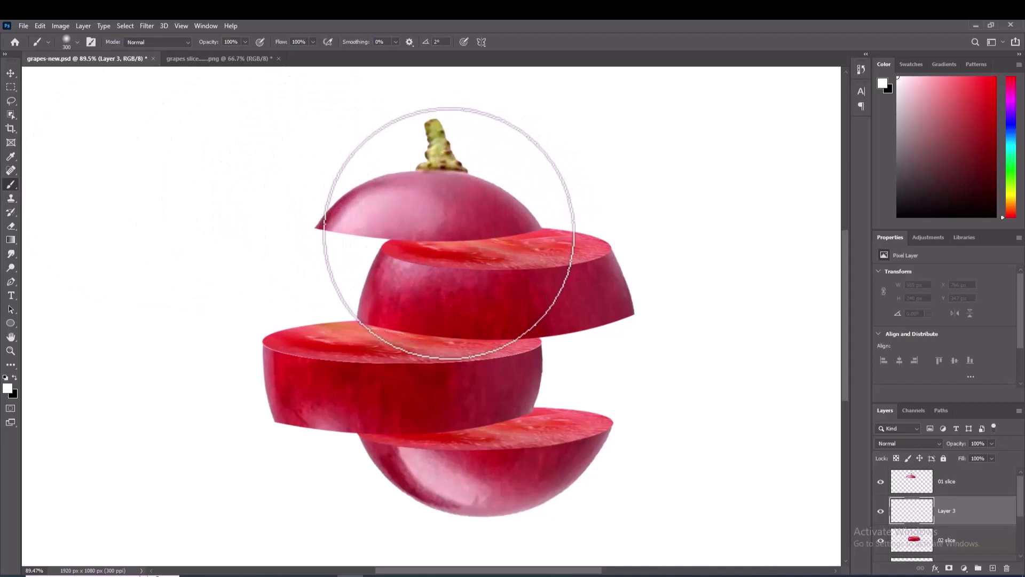
pyautogui.press('x')
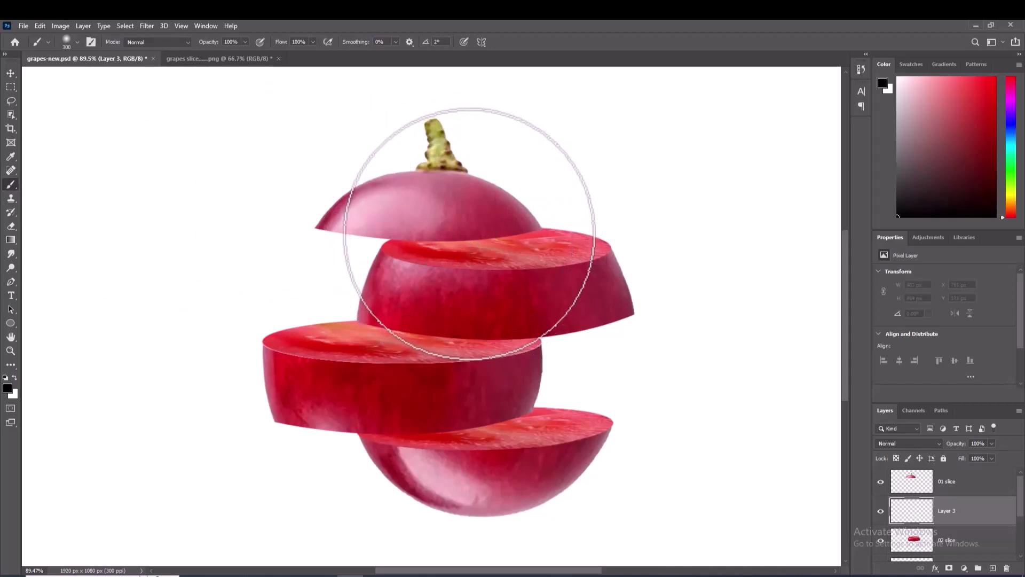
pyautogui.click(468, 234)
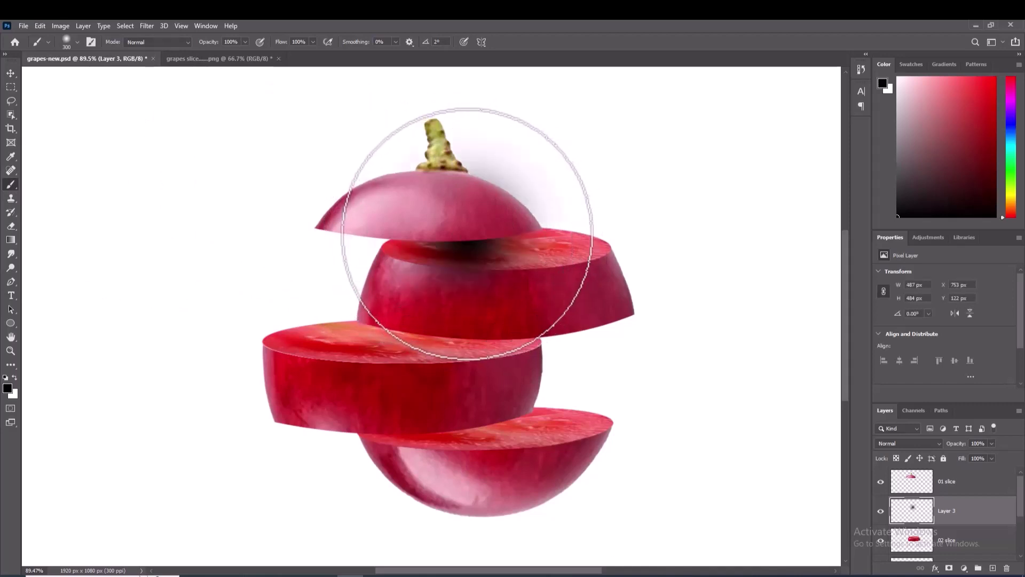
# Squash, move and widen the shadow under the top cap to 727 × 154 px
pyautogui.click(21, 72)
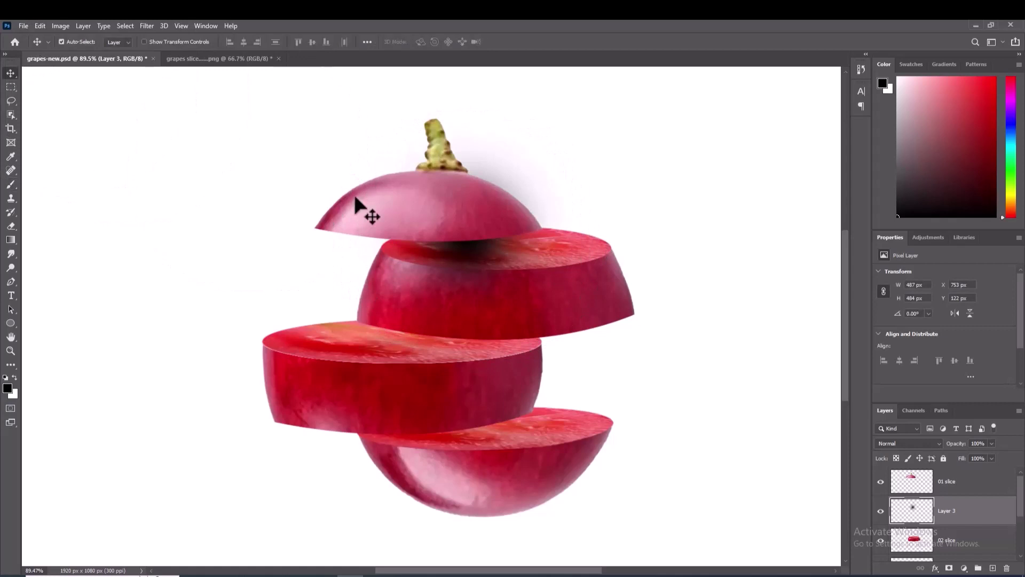
pyautogui.hotkey('ctrl', 't')
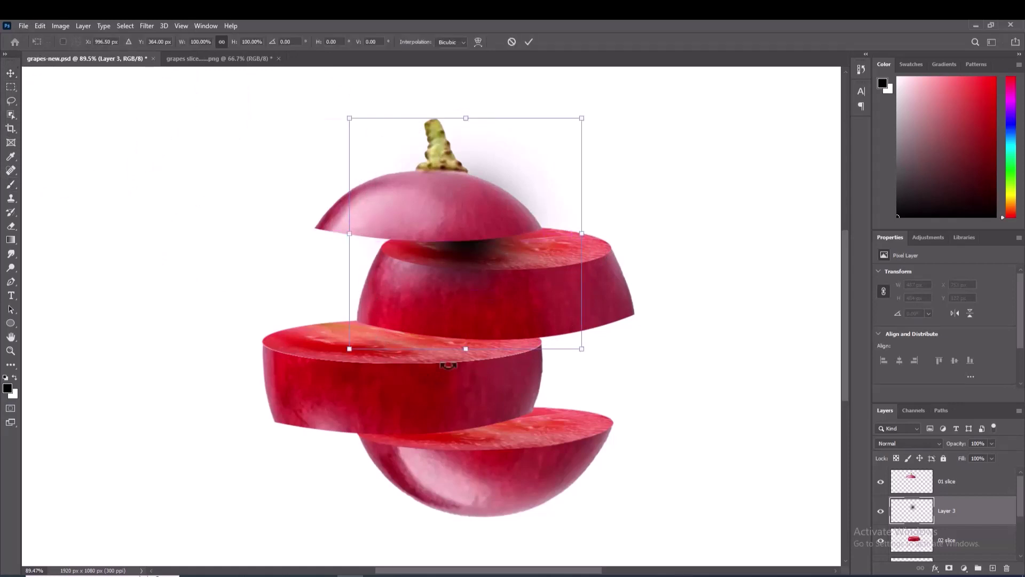
pyautogui.moveTo(469, 118); pyautogui.dragTo(467, 270)
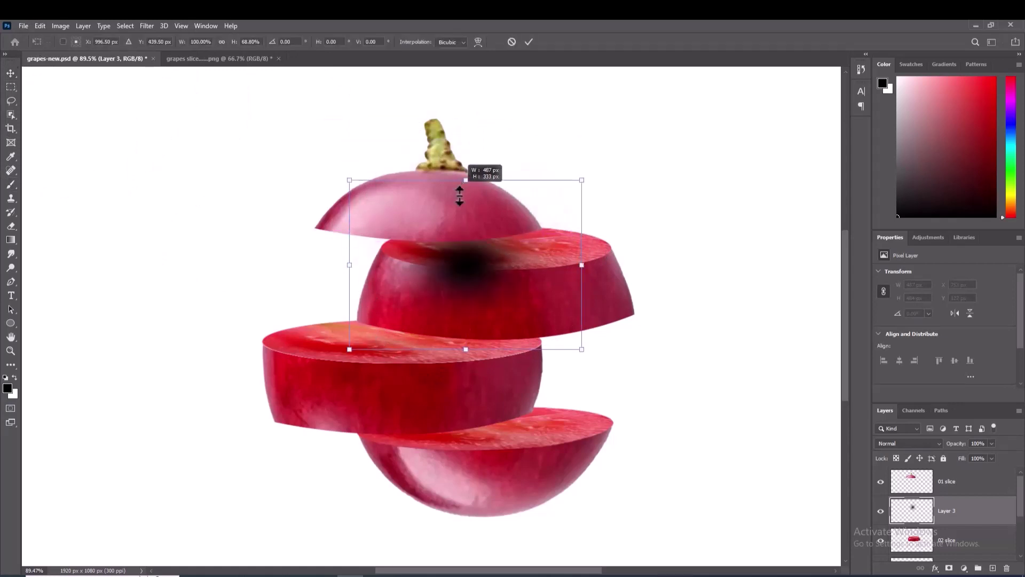
pyautogui.moveTo(456, 312); pyautogui.dragTo(452, 247)
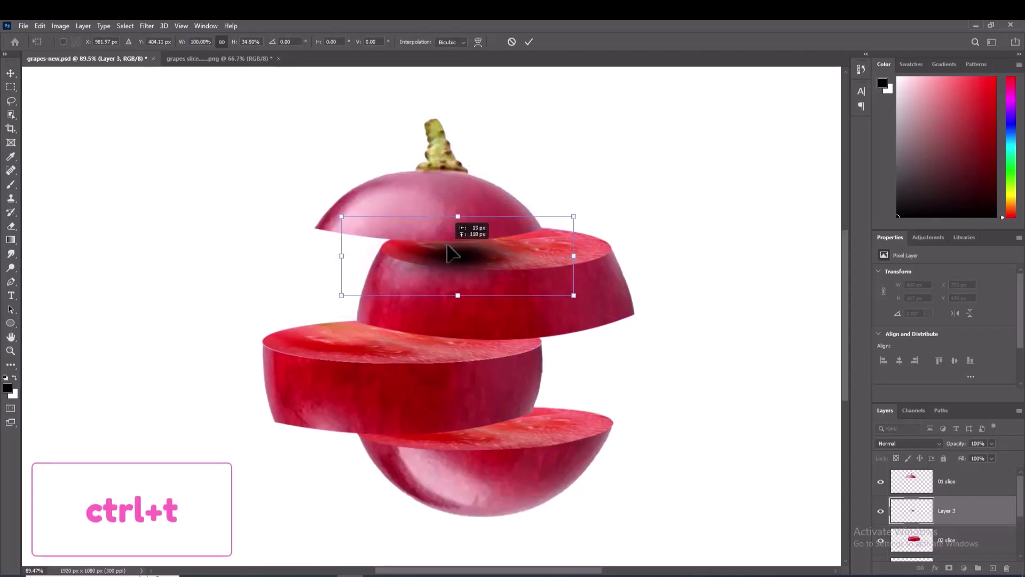
pyautogui.moveTo(345, 245); pyautogui.dragTo(262, 251)
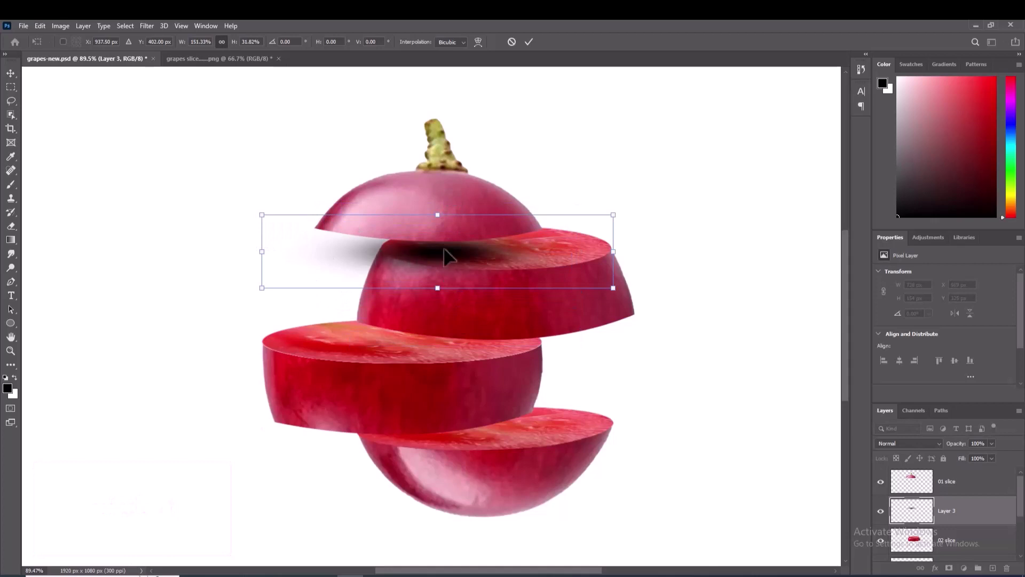
pyautogui.moveTo(453, 254); pyautogui.dragTo(457, 253)
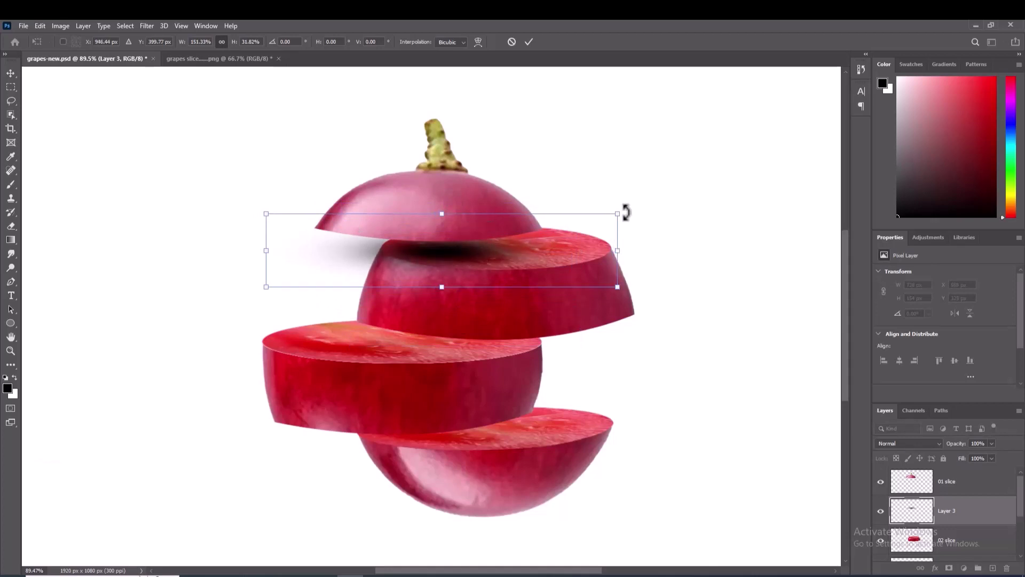
pyautogui.press('Return')
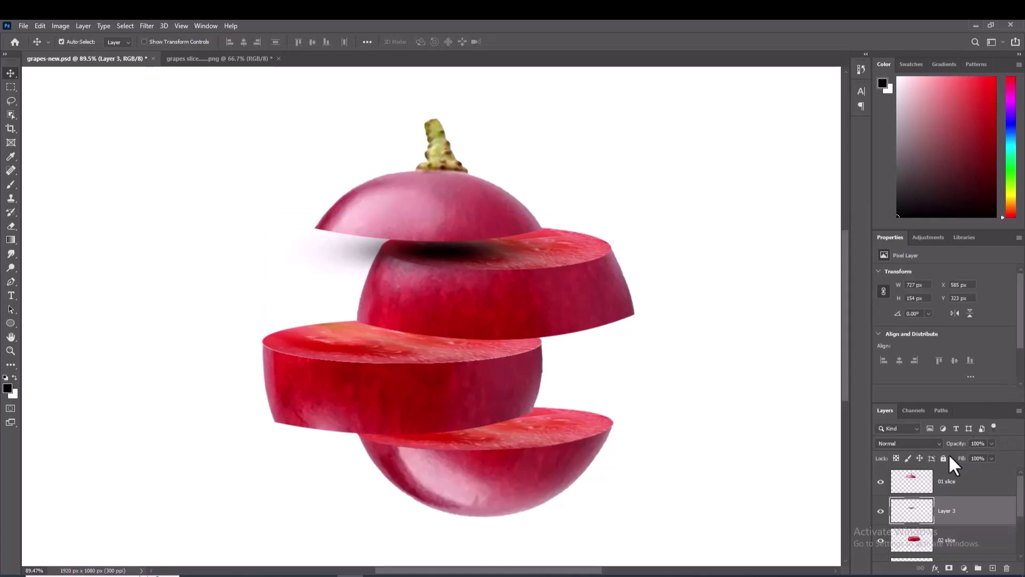
# Gaussian-blur the Layer 3 shadow at radius 16.6 and set its opacity to 80%
pyautogui.click(145, 26)
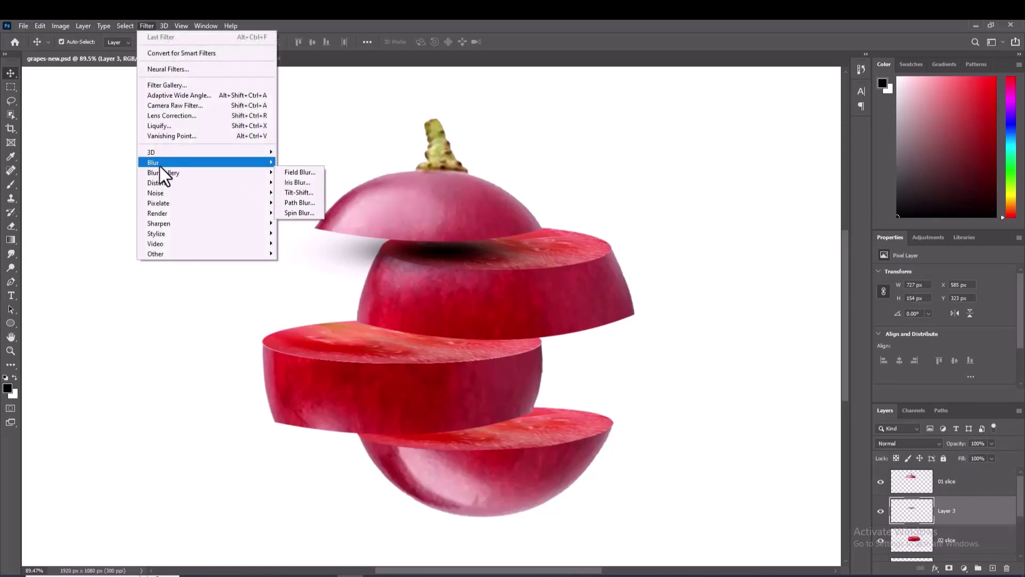
pyautogui.moveTo(153, 162)
pyautogui.click(299, 202)
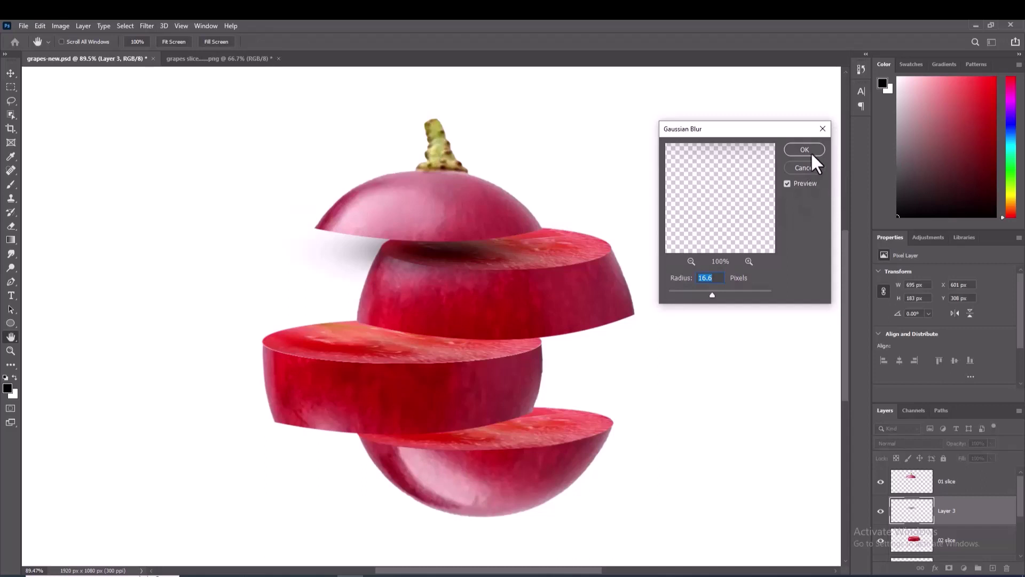
pyautogui.click(811, 148)
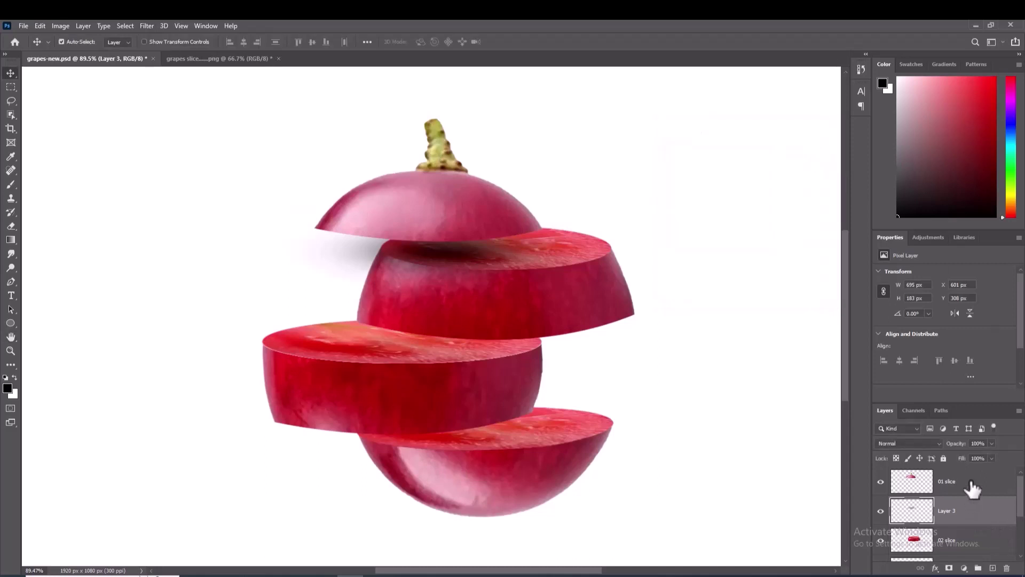
pyautogui.click(986, 443)
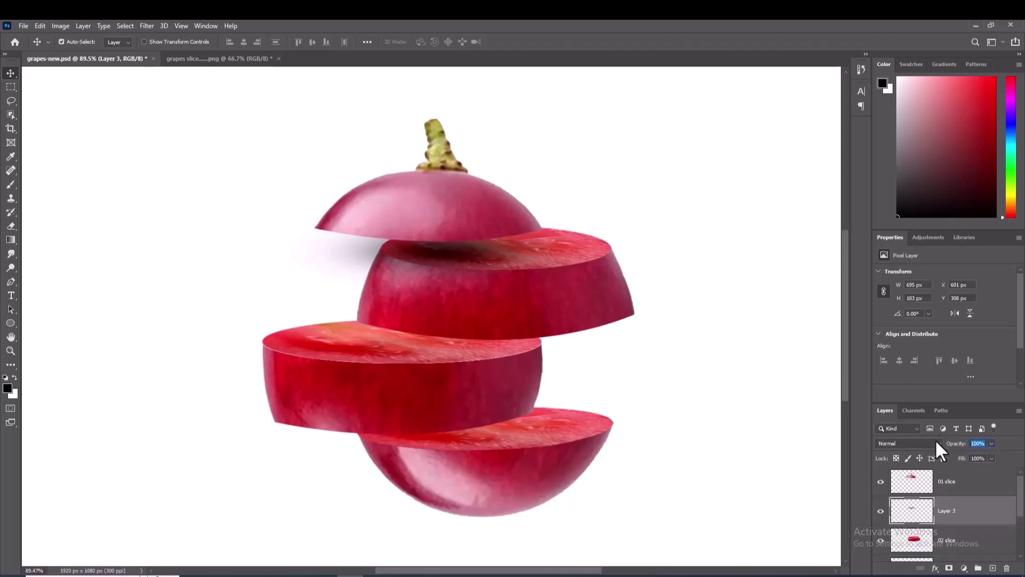
pyautogui.write('80')
pyautogui.press('Return')
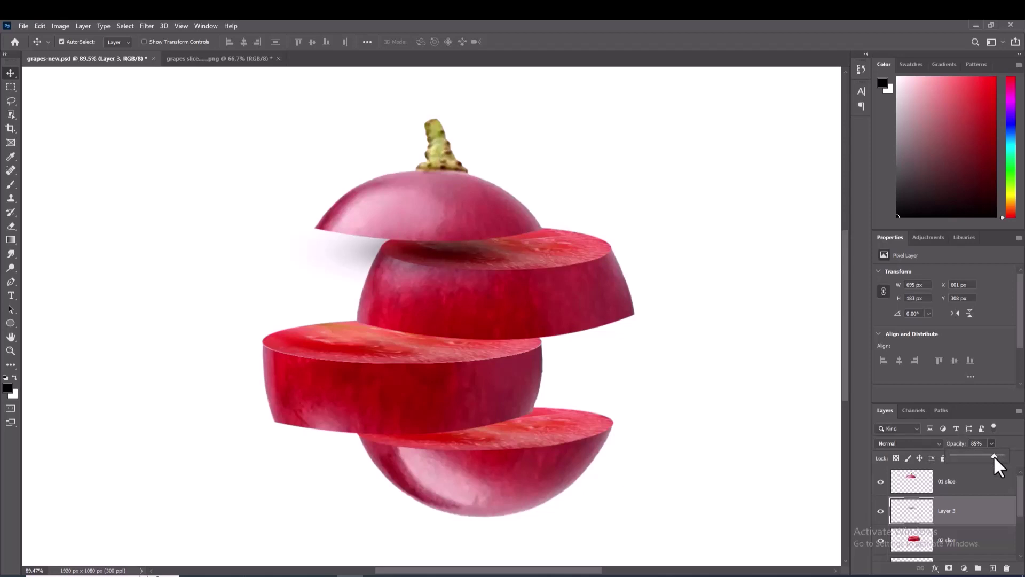
# Add a new Layer 4 and paint a soft dark spot between the middle slices
pyautogui.click(483, 351)
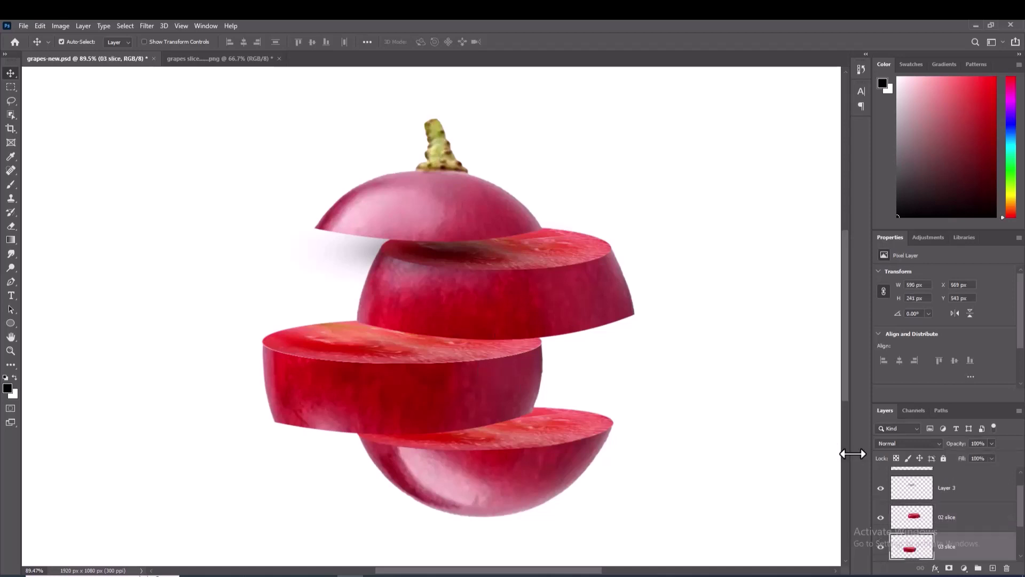
pyautogui.click(993, 567)
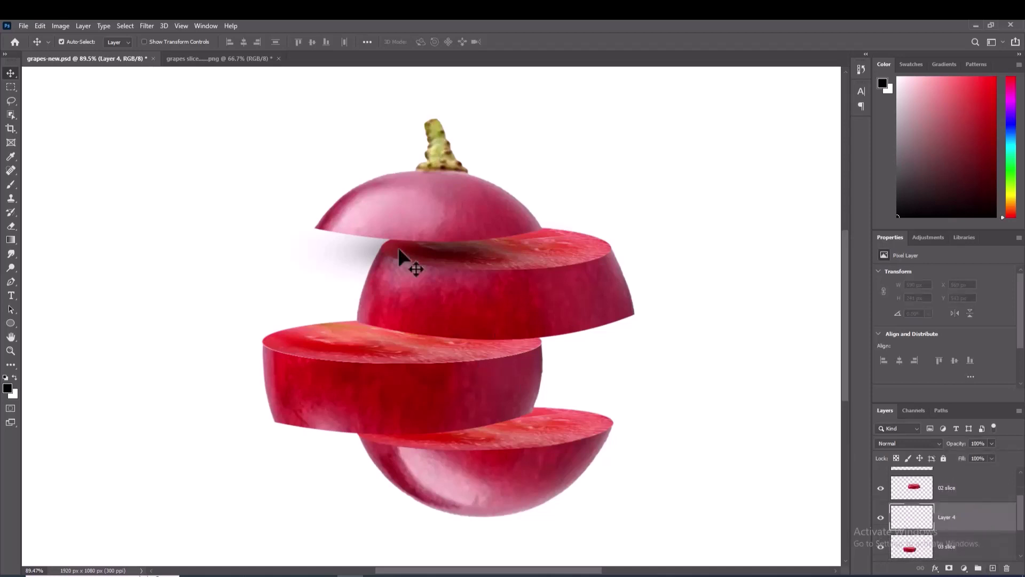
pyautogui.click(10, 185)
pyautogui.click(56, 185)
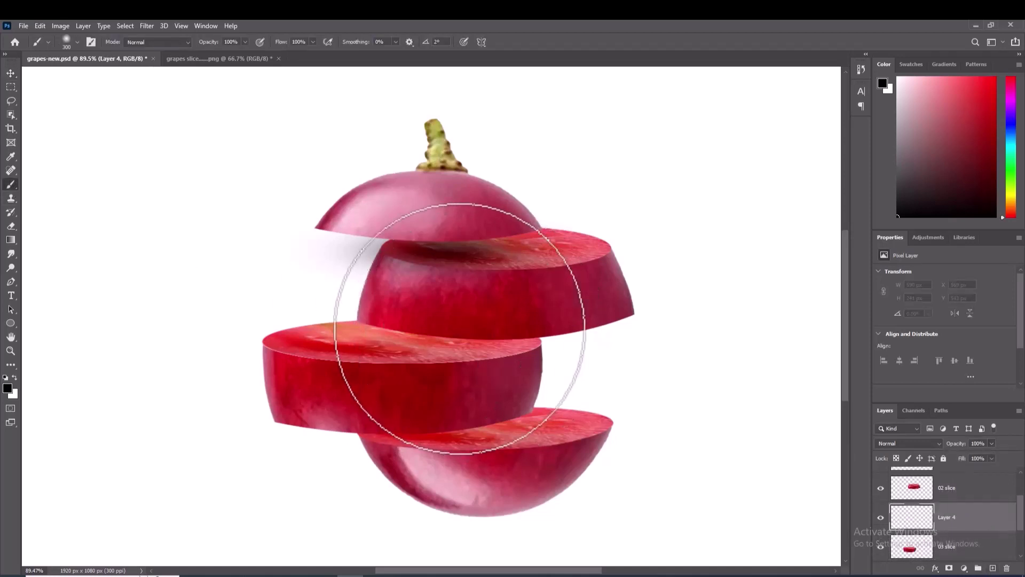
pyautogui.click(457, 328)
# Flatten, widen and move the Layer 4 shadow beneath the second slice
pyautogui.click(11, 73)
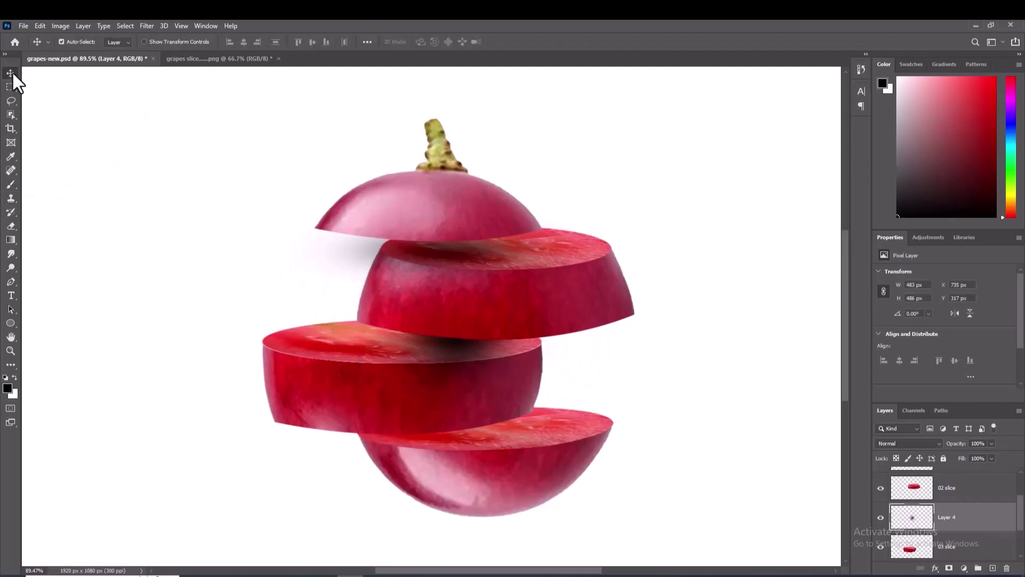
pyautogui.hotkey('ctrl', 't')
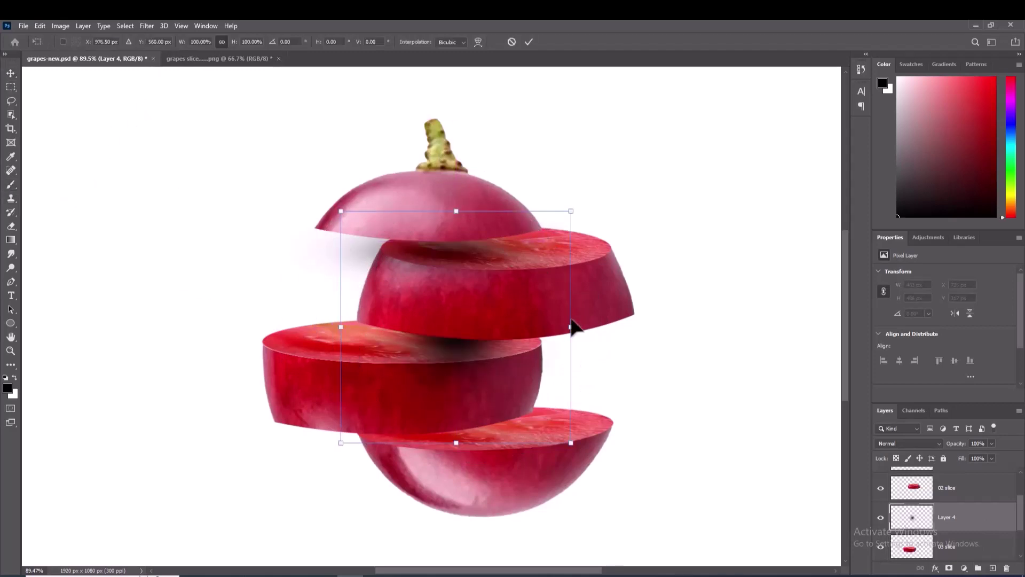
pyautogui.moveTo(572, 327); pyautogui.dragTo(635, 327)
pyautogui.moveTo(341, 327); pyautogui.dragTo(276, 327)
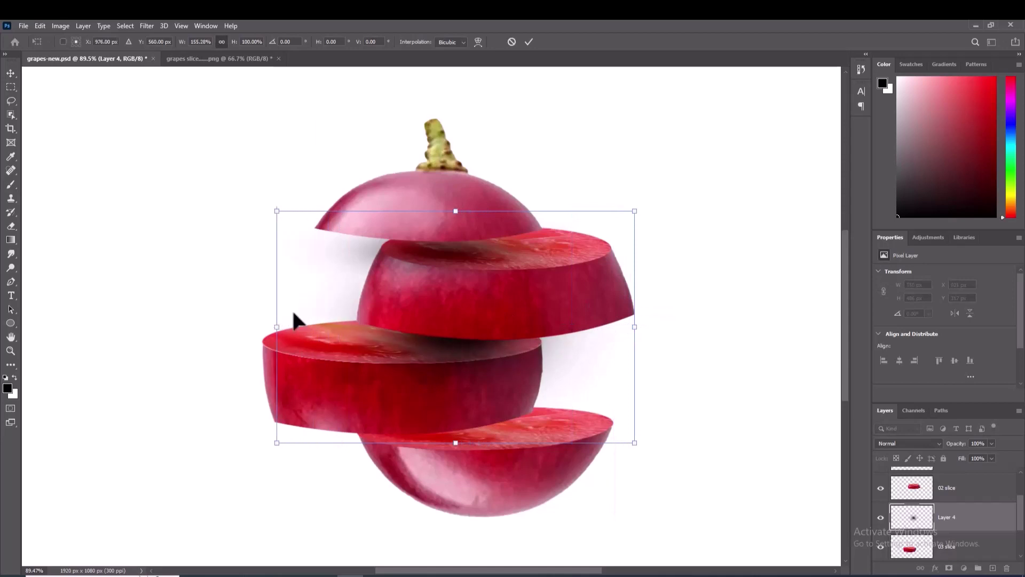
pyautogui.moveTo(455, 211); pyautogui.dragTo(453, 251)
pyautogui.moveTo(455, 444); pyautogui.dragTo(456, 408)
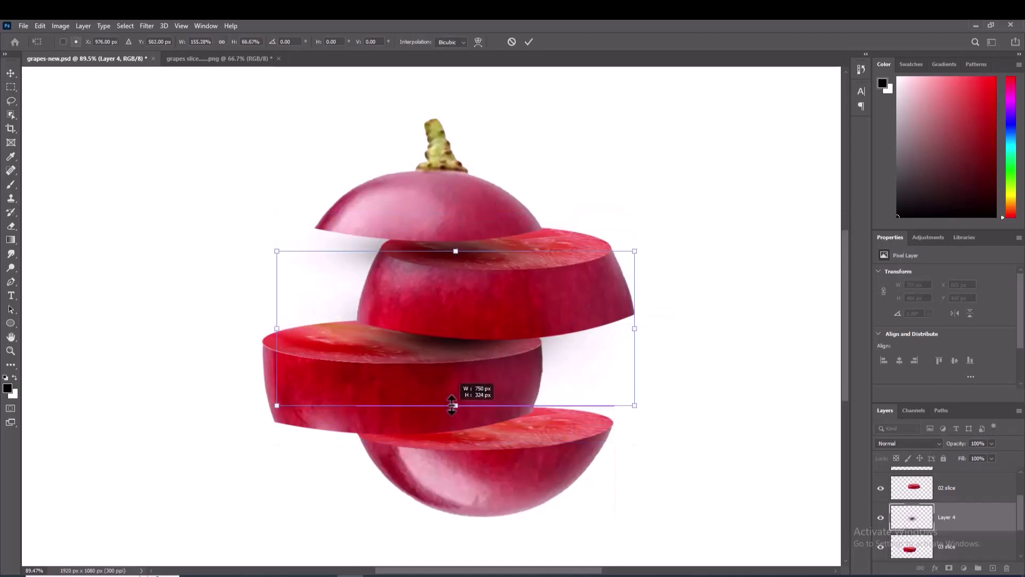
pyautogui.moveTo(457, 351); pyautogui.dragTo(458, 364)
pyautogui.moveTo(634, 339); pyautogui.dragTo(673, 340)
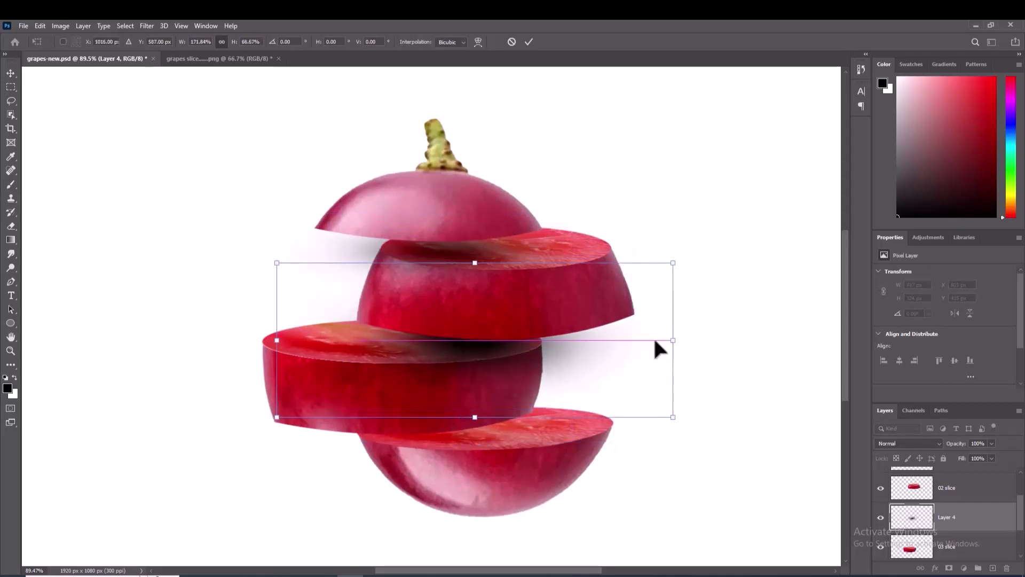
pyautogui.moveTo(270, 339); pyautogui.dragTo(261, 338)
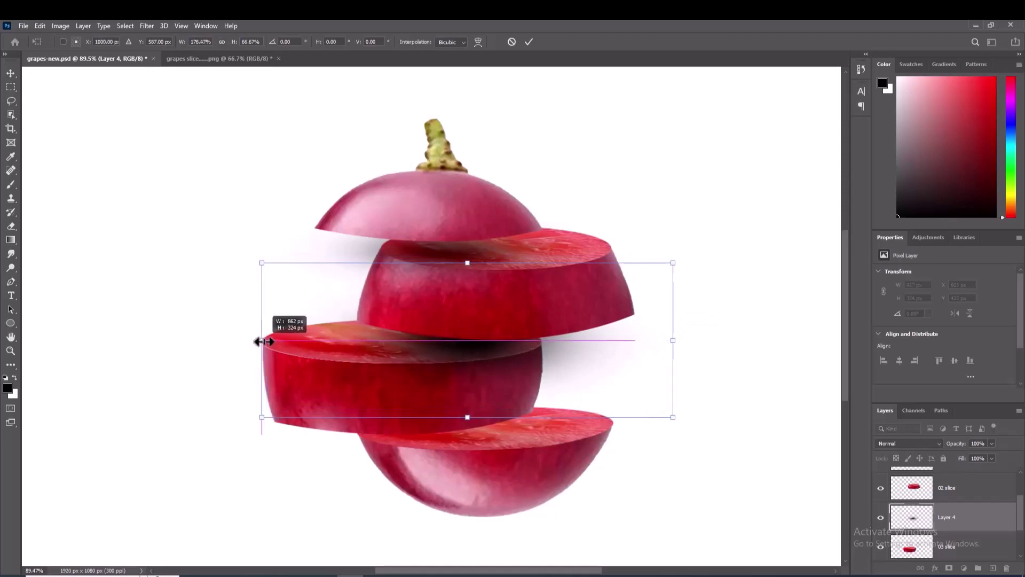
pyautogui.moveTo(467, 417); pyautogui.dragTo(466, 409)
pyautogui.moveTo(674, 339); pyautogui.dragTo(689, 338)
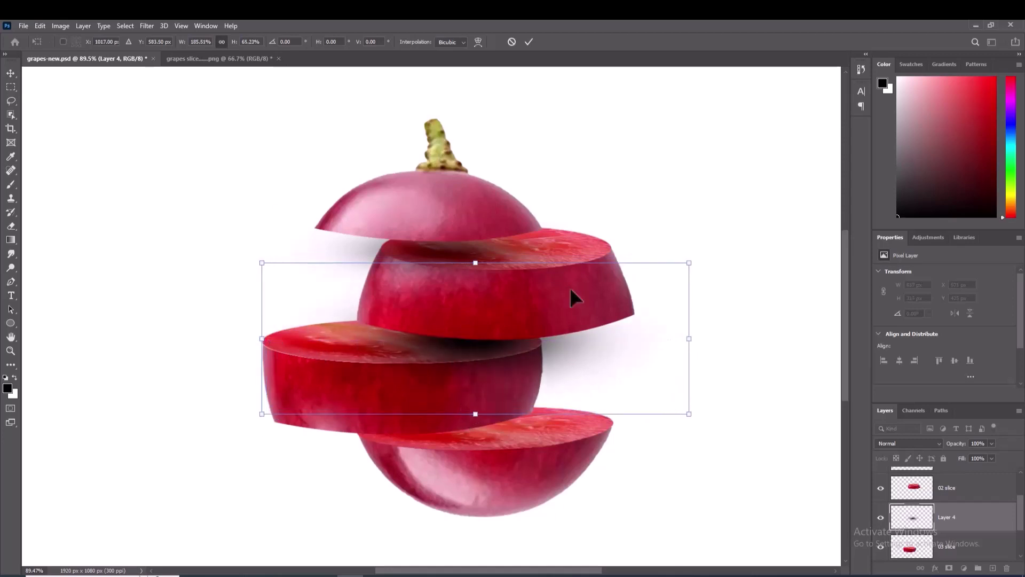
pyautogui.press('Return')
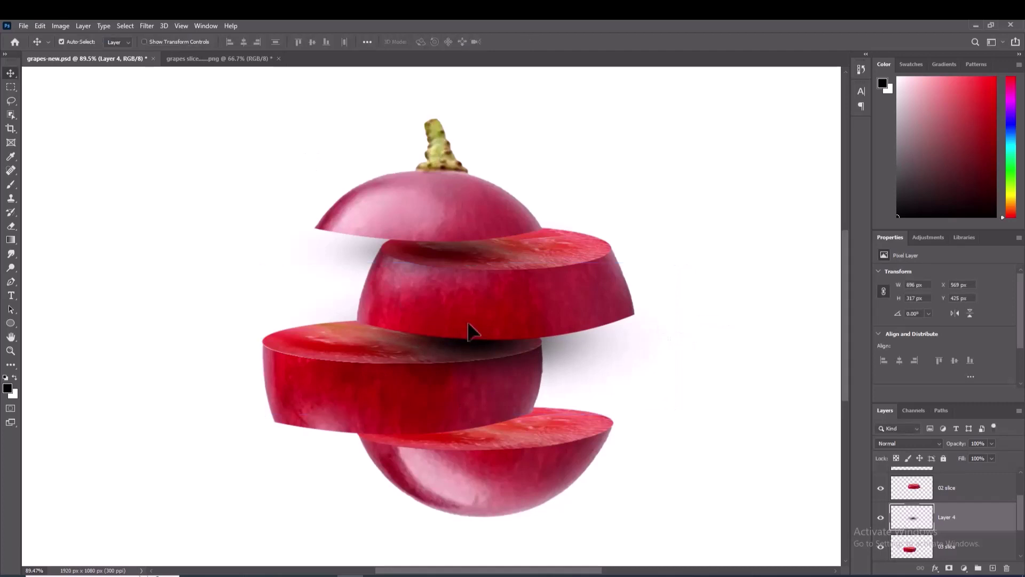
# Gaussian-blur the new shadow at radius 16.6 and lower its opacity to 85%
pyautogui.click(147, 25)
pyautogui.moveTo(152, 162)
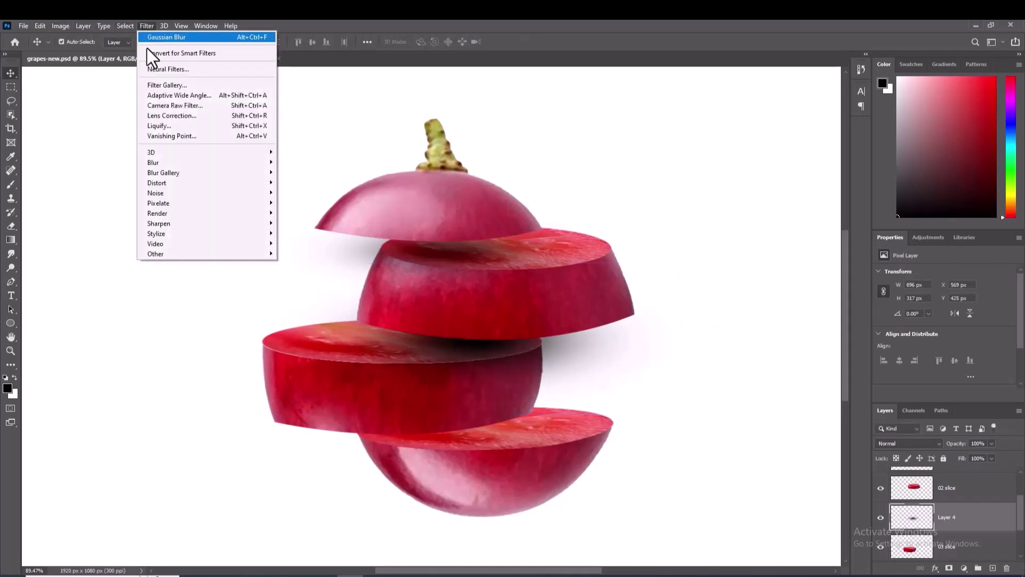
pyautogui.click(294, 202)
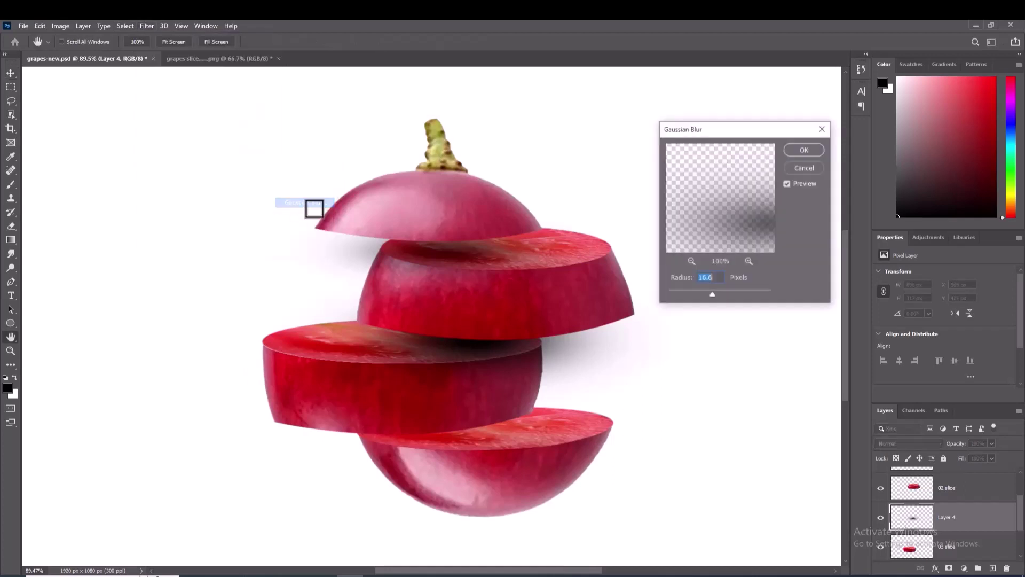
pyautogui.click(802, 150)
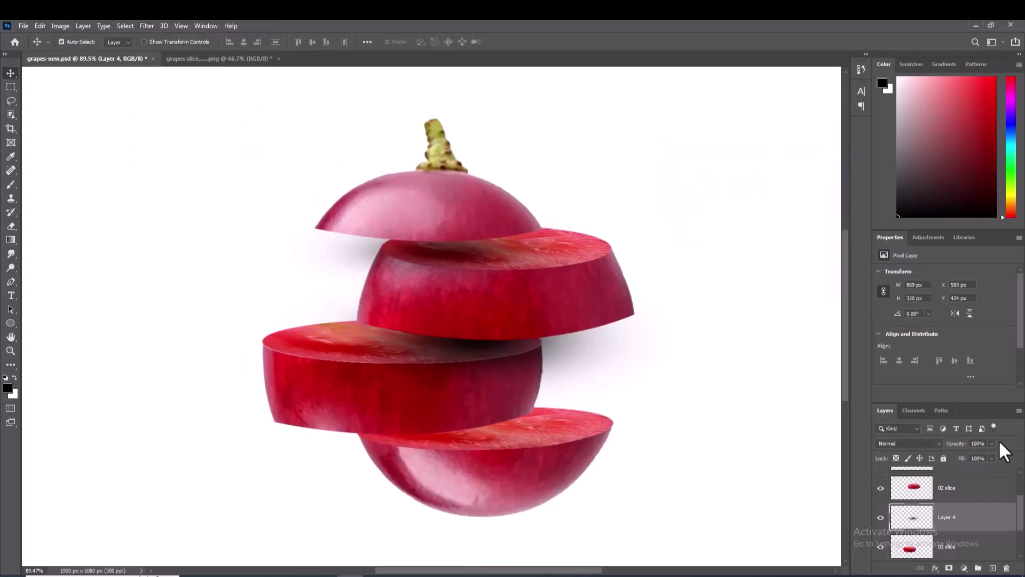
pyautogui.moveTo(963, 448); pyautogui.dragTo(956, 448)
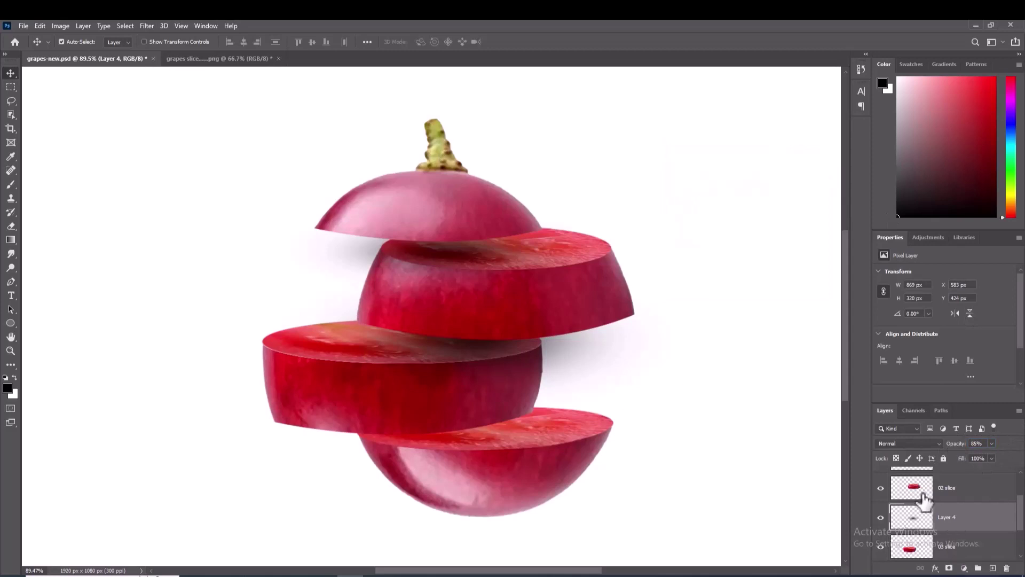
# Trim the Layer 4 shadow to the 03 slice shape, deleting everything outside it
pyautogui.keyDown('ctrl'); pyautogui.click(911, 550); pyautogui.keyUp('ctrl')
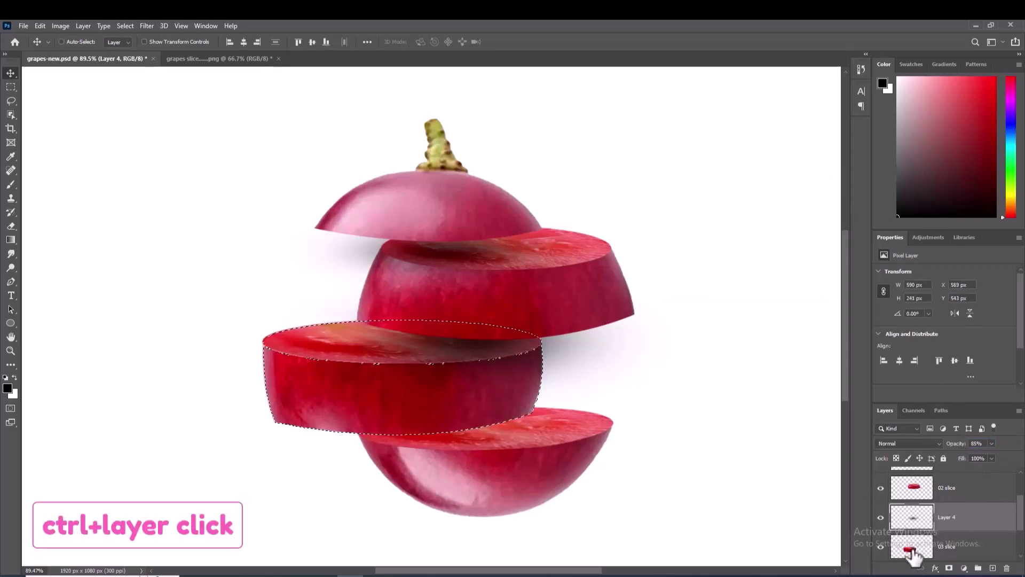
pyautogui.hotkey('ctrl', 'shift', 'i')
pyautogui.press('Delete')
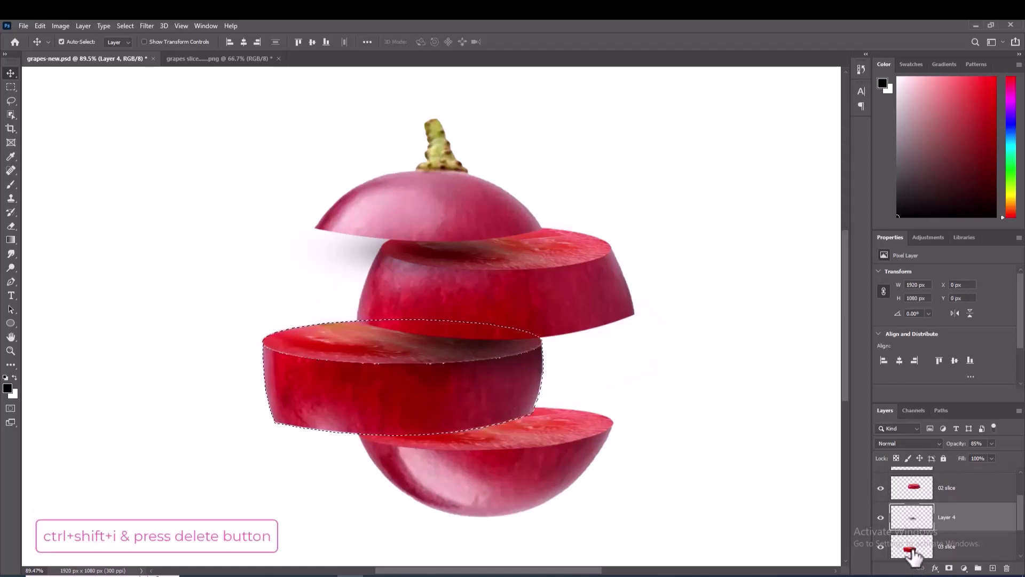
pyautogui.hotkey('ctrl', 'd')
pyautogui.scroll(2, 945, 528)
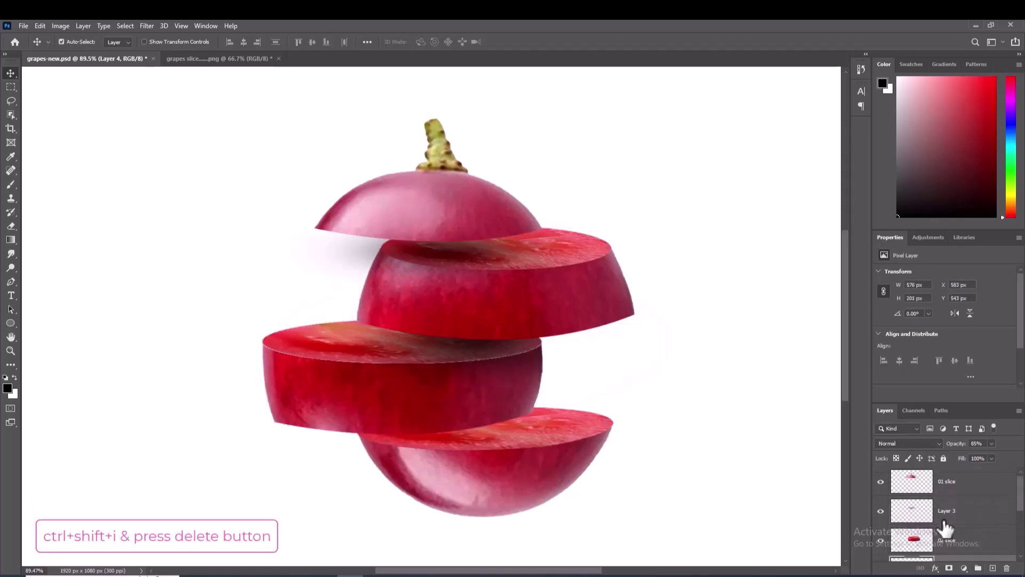
# Trim the Layer 3 shadow to the 02 slice shape the same way
pyautogui.keyDown('ctrl'); pyautogui.click(914, 542); pyautogui.keyUp('ctrl')
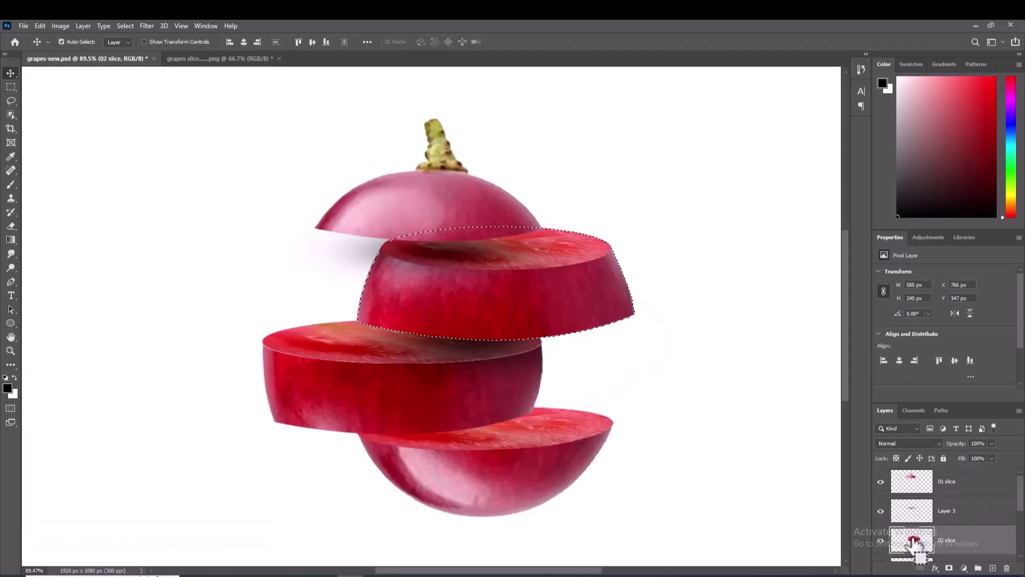
pyautogui.click(943, 517)
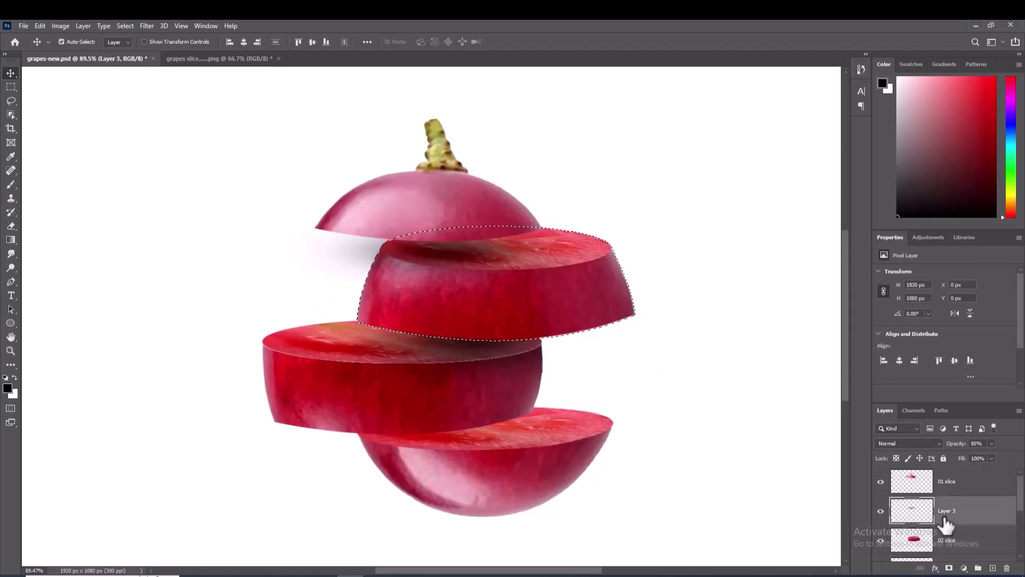
pyautogui.press('Delete')
pyautogui.hotkey('ctrl', 'd')
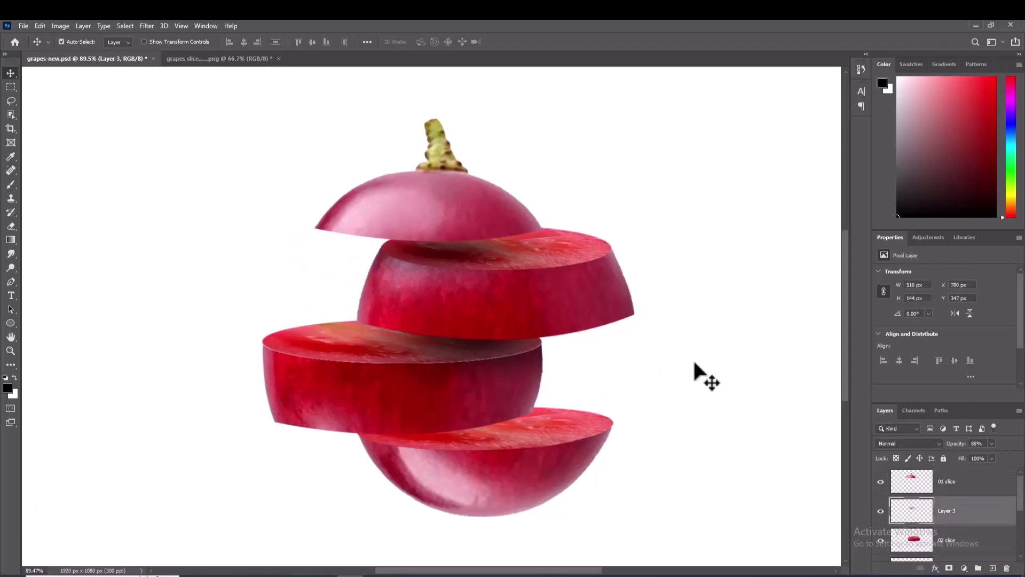
pyautogui.scroll(-2, 702, 374)
# Add Layer 5 above 04 slice and paint a soft shadow under the third slice
pyautogui.scroll(-2, 977, 510)
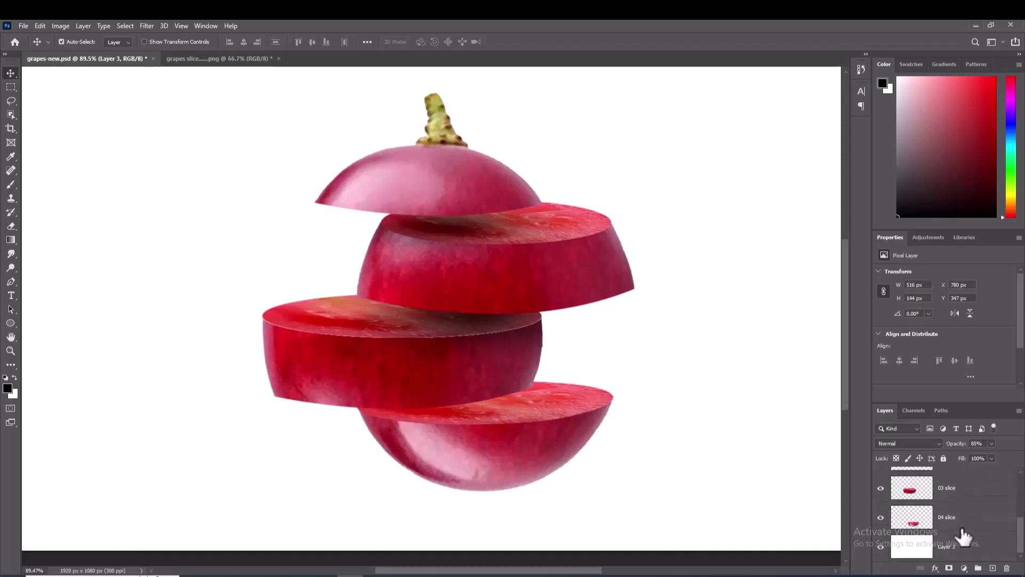
pyautogui.click(948, 521)
pyautogui.click(993, 568)
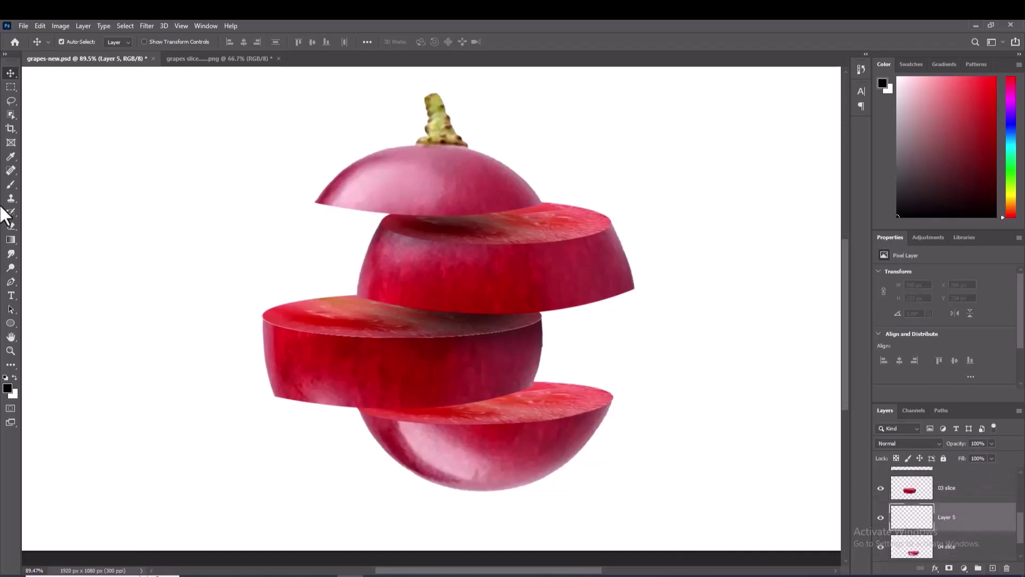
pyautogui.rightClick(12, 183)
pyautogui.click(47, 183)
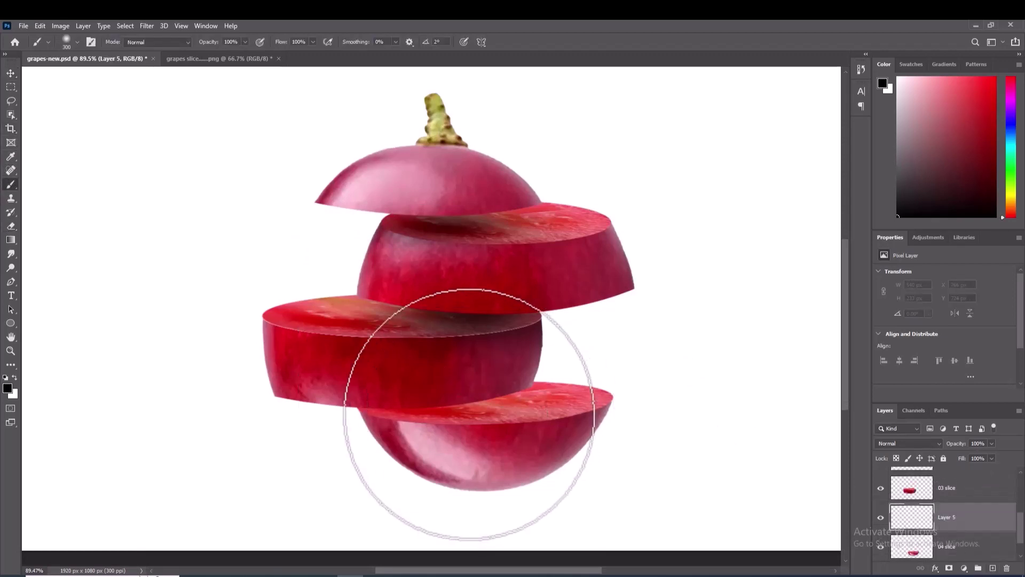
pyautogui.click(421, 434)
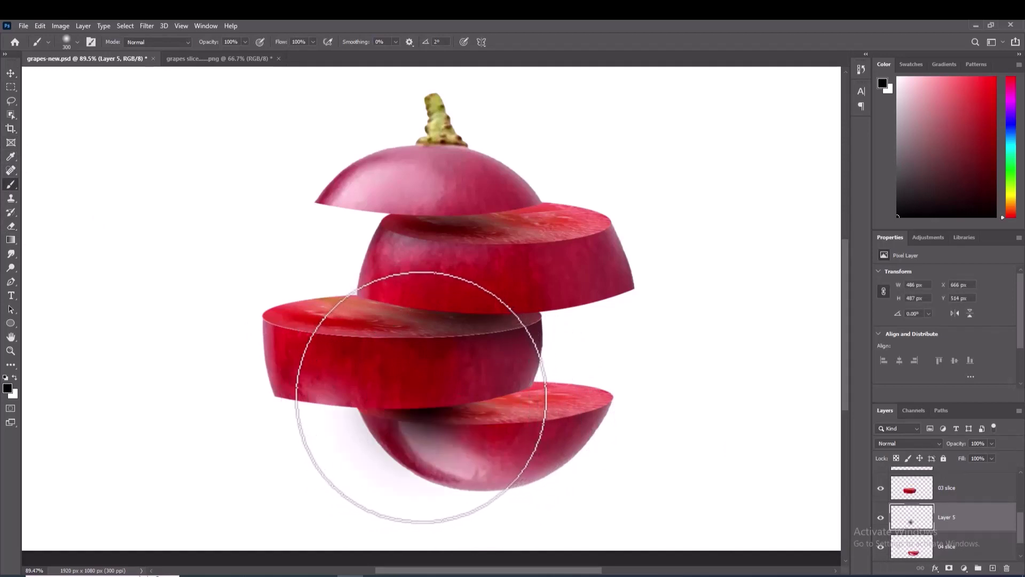
pyautogui.click(11, 73)
# With rulers shown, start transforming the Layer 5 shadow and flatten it from top and bottom
pyautogui.hotkey('ctrl', 't')
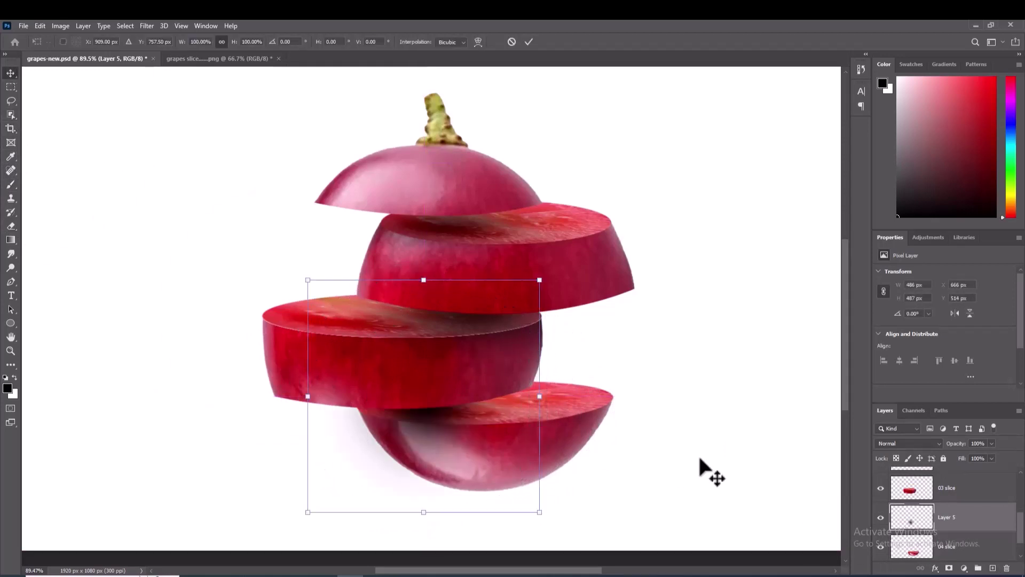
pyautogui.hotkey('ctrl', 'r')
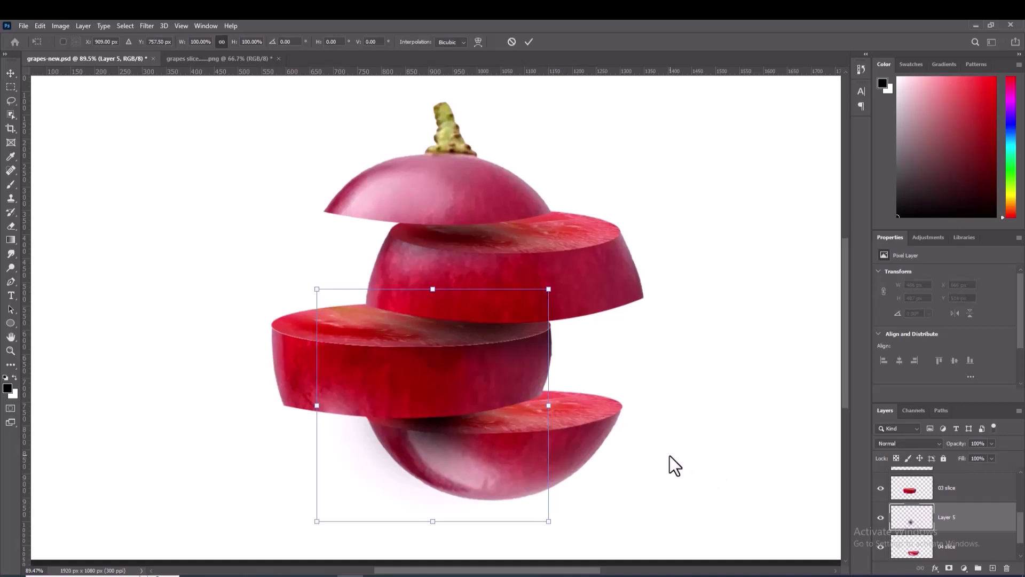
pyautogui.moveTo(432, 521); pyautogui.dragTo(432, 493)
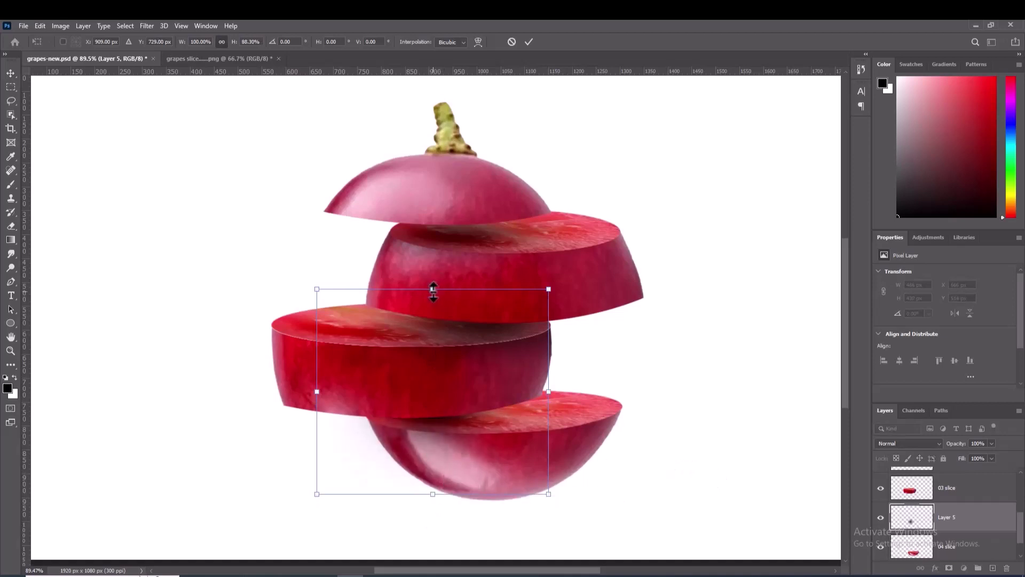
pyautogui.moveTo(433, 288); pyautogui.dragTo(433, 301)
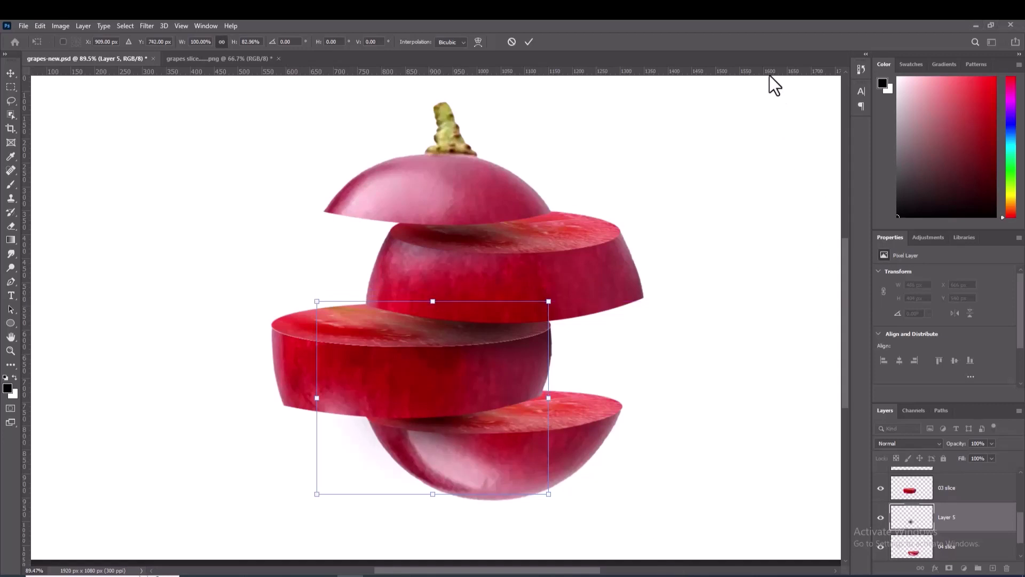
pyautogui.moveTo(845, 265); pyautogui.dragTo(845, 261)
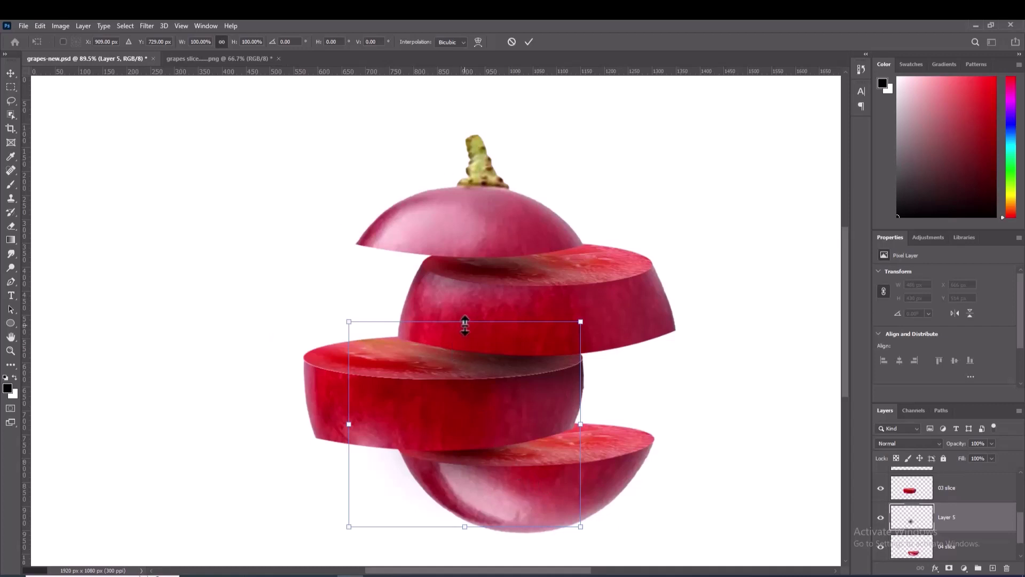
pyautogui.moveTo(465, 323); pyautogui.dragTo(464, 362)
pyautogui.moveTo(349, 445); pyautogui.dragTo(303, 443)
# Widen the shadow to about 147%, squash it to ~55% height, and apply at 707 × 214 px
pyautogui.moveTo(580, 443); pyautogui.dragTo(606, 444)
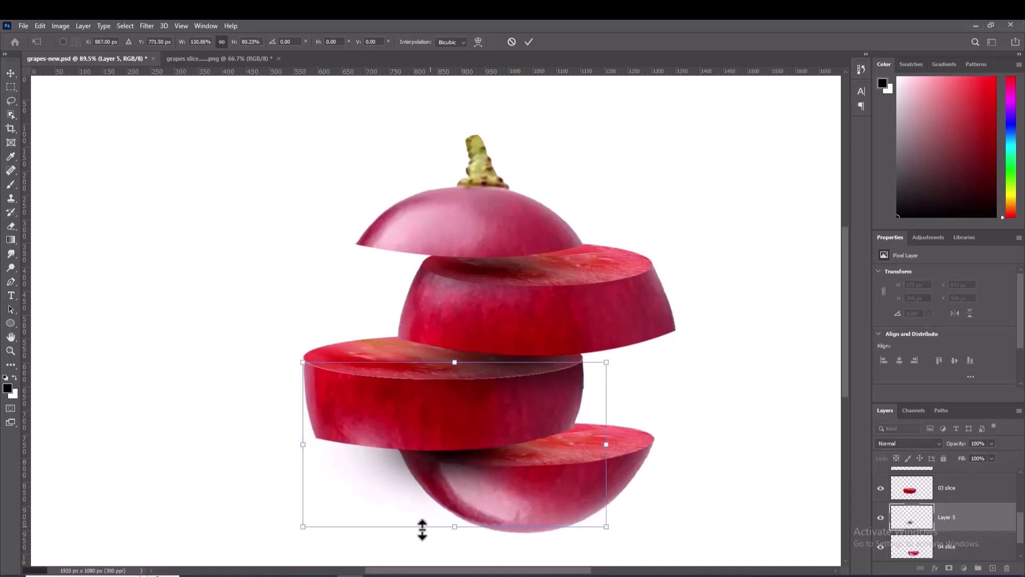
pyautogui.moveTo(422, 529)
pyautogui.mouseDown()
pyautogui.moveTo(456, 522)
pyautogui.moveTo(455, 502)
pyautogui.mouseUp()
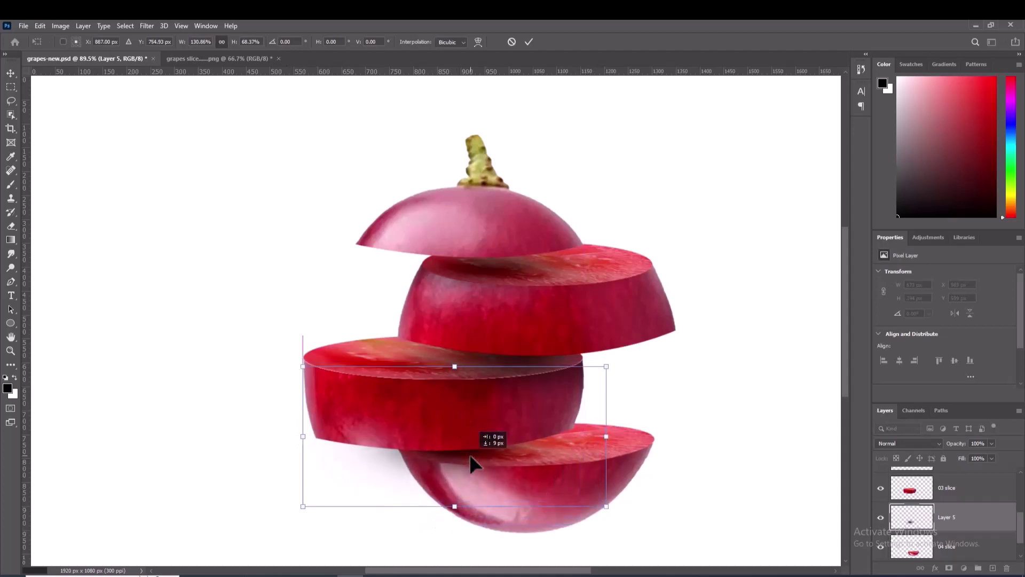
pyautogui.moveTo(455, 362); pyautogui.dragTo(454, 393)
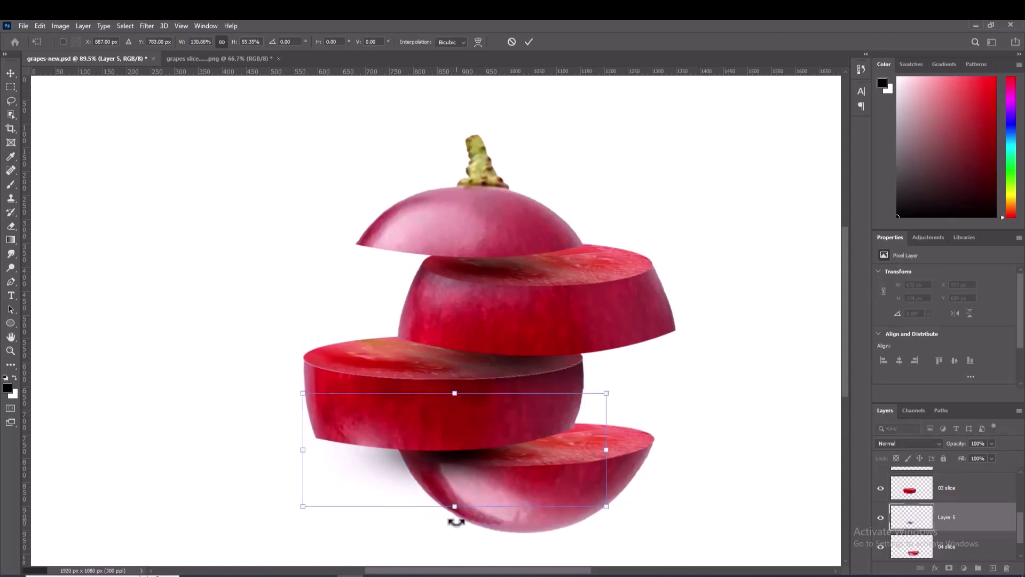
pyautogui.moveTo(454, 505); pyautogui.dragTo(455, 499)
pyautogui.moveTo(462, 454); pyautogui.dragTo(469, 459)
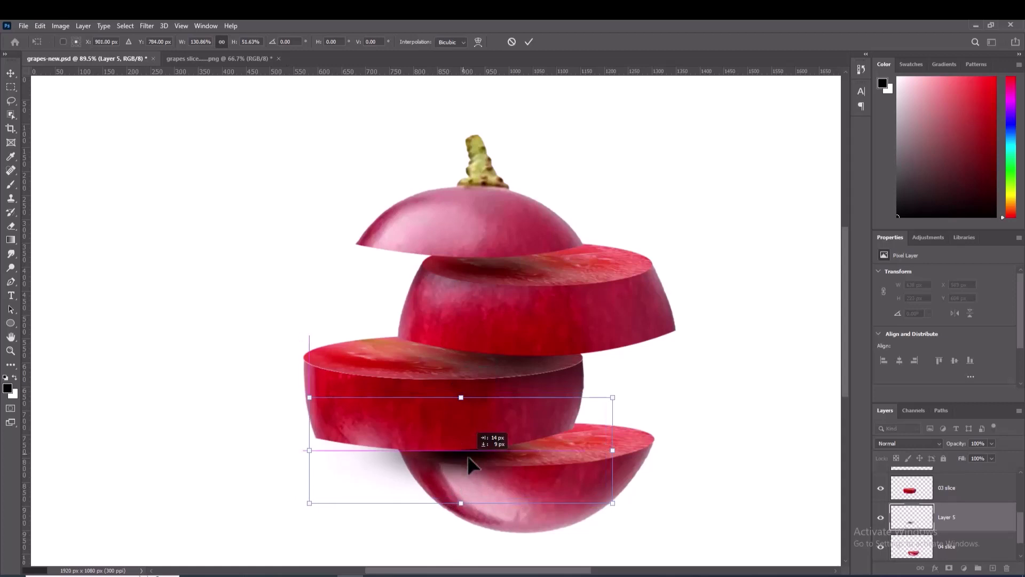
pyautogui.moveTo(612, 449); pyautogui.dragTo(650, 449)
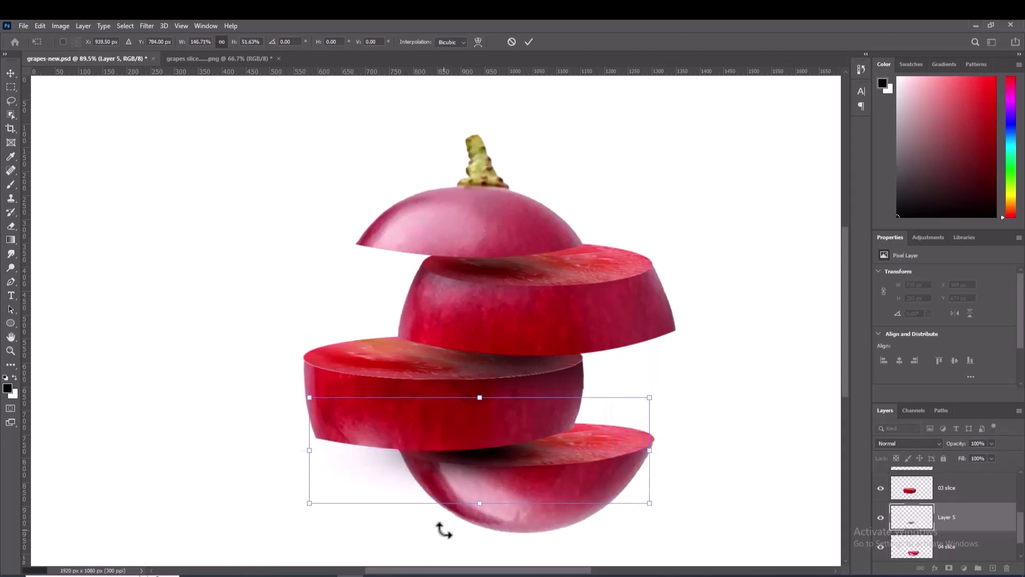
pyautogui.moveTo(480, 503); pyautogui.dragTo(480, 501)
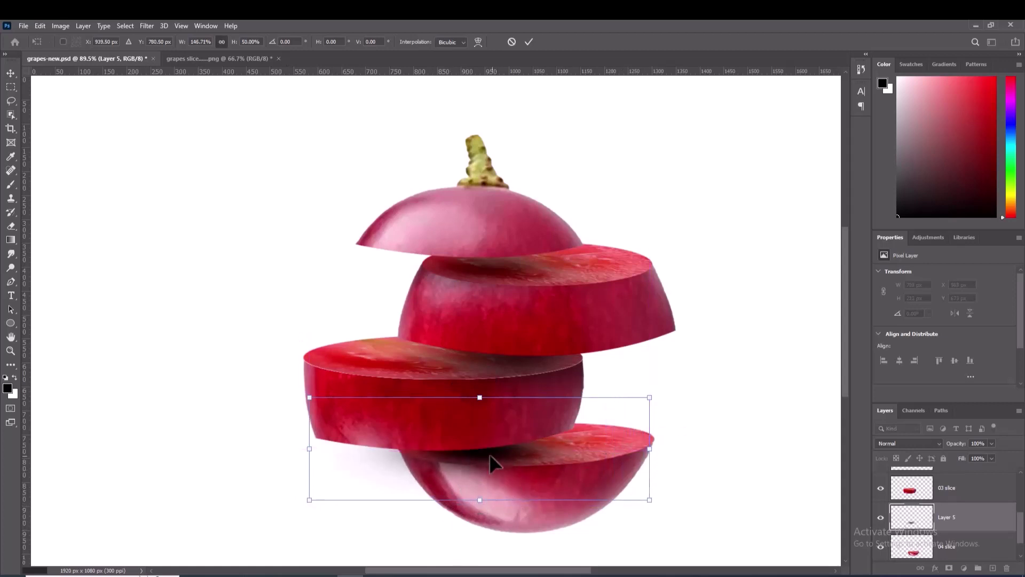
pyautogui.moveTo(471, 458); pyautogui.dragTo(460, 459)
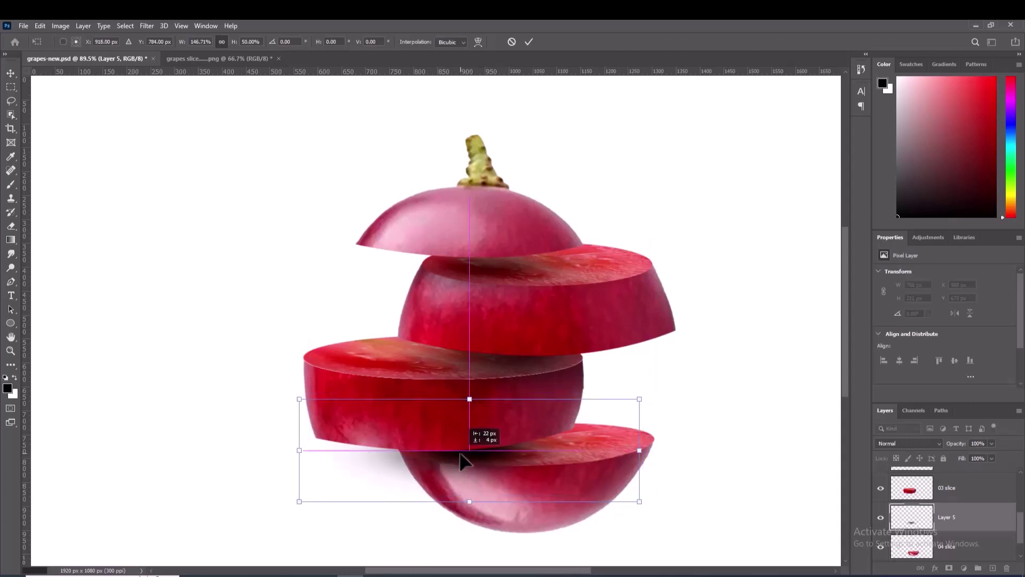
pyautogui.press('Return')
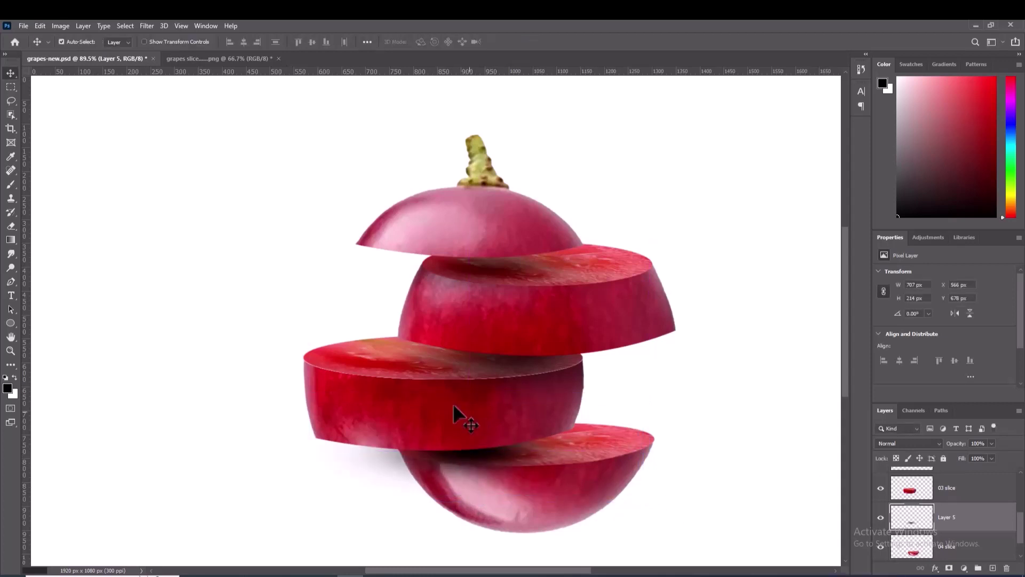
# Gaussian-blur the Layer 5 shadow at 16.6 px and set its opacity to 85%
pyautogui.click(145, 25)
pyautogui.moveTo(153, 162)
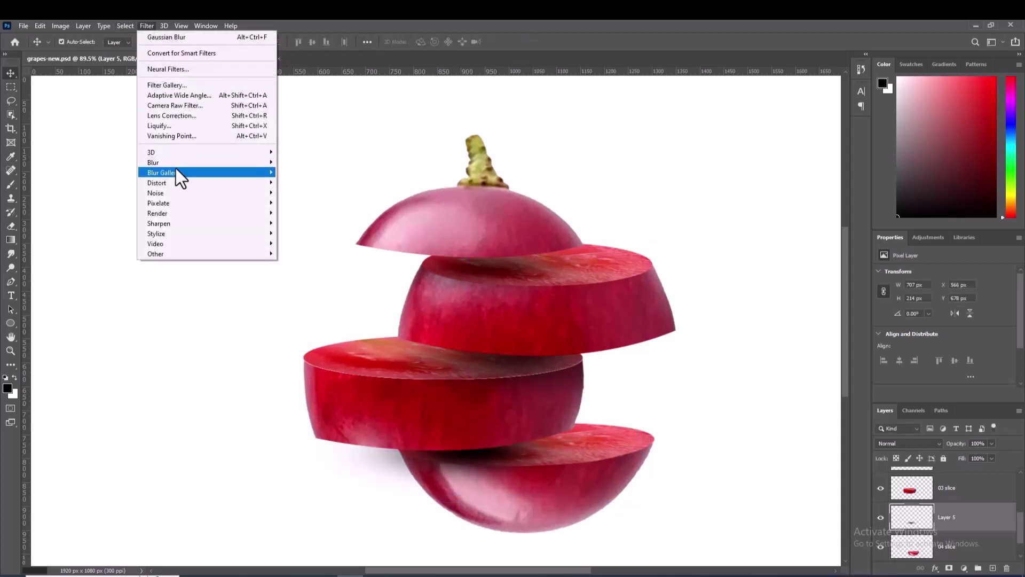
pyautogui.click(303, 203)
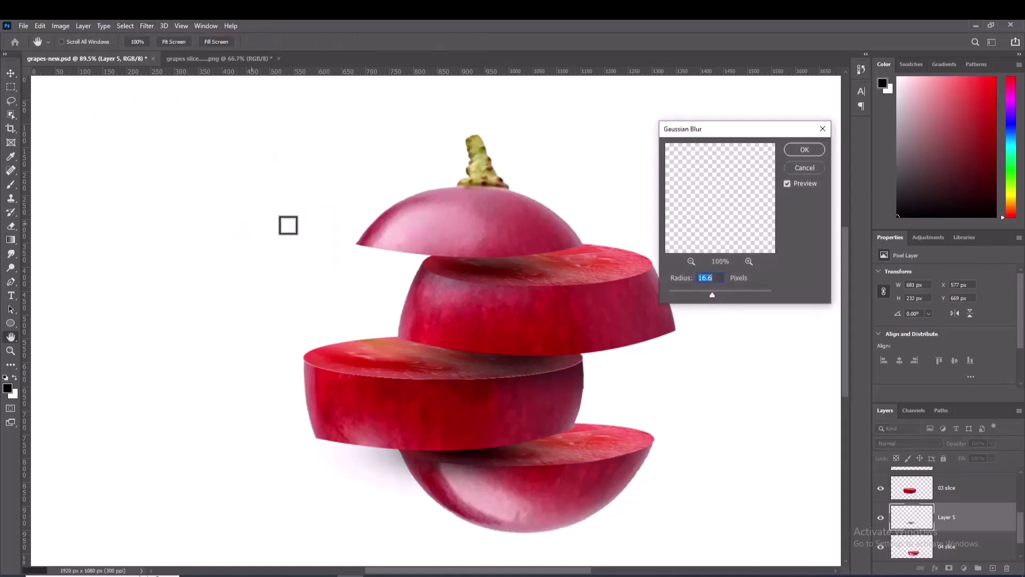
pyautogui.click(804, 150)
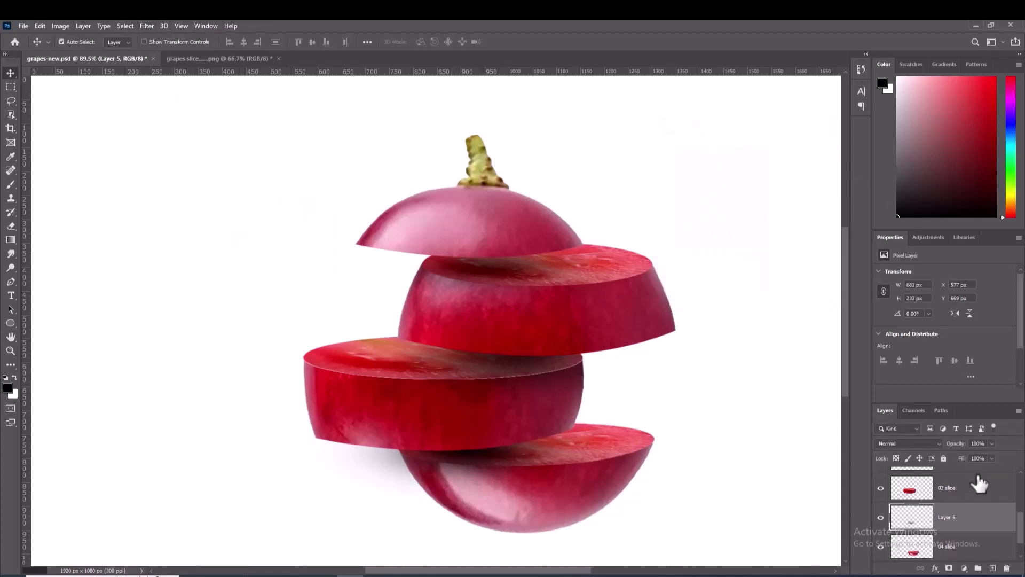
pyautogui.click(977, 443)
pyautogui.write('5')
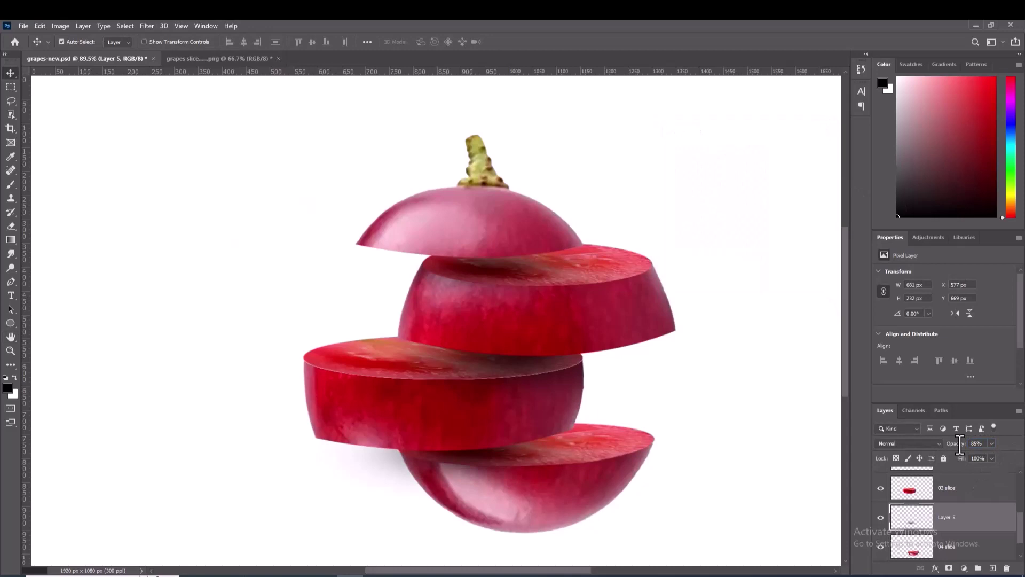
# Trim the Layer 5 shadow to the 04 slice shape and reselect the 04 slice layer
pyautogui.keyDown('ctrl'); pyautogui.click(914, 553); pyautogui.keyUp('ctrl')
pyautogui.hotkey('ctrl', 'shift', 'i')
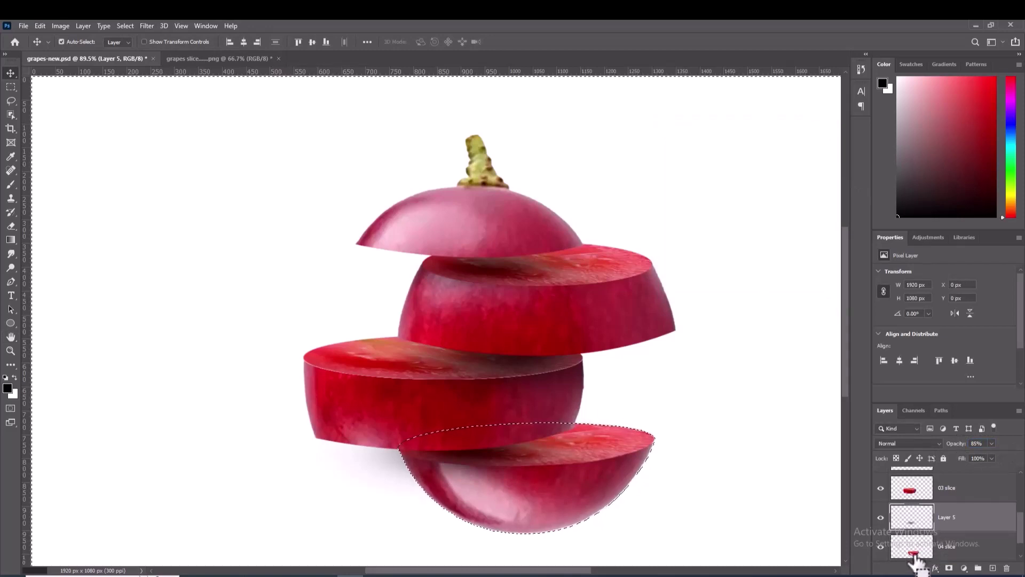
pyautogui.press('Delete')
pyautogui.hotkey('ctrl', 'd')
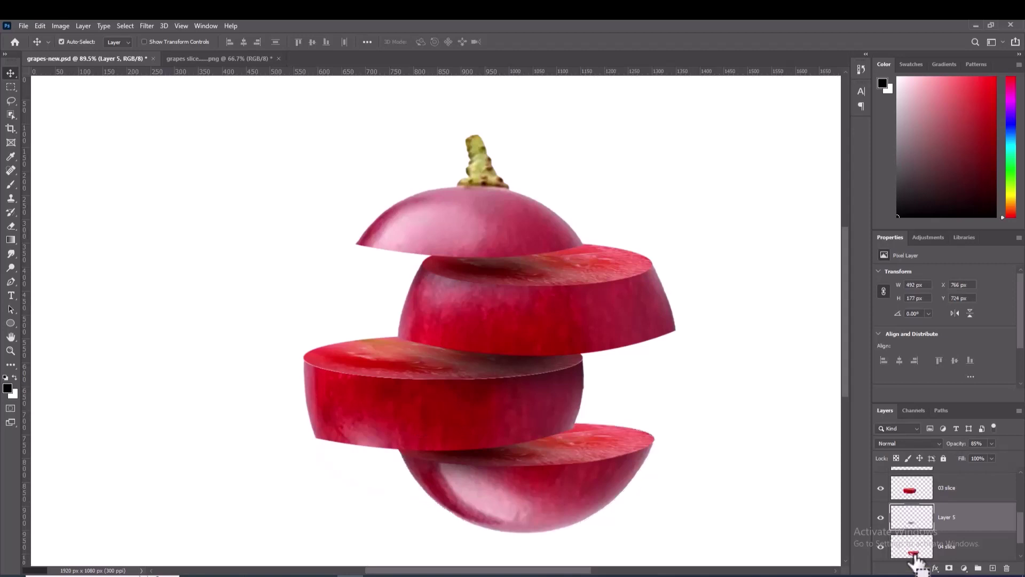
pyautogui.scroll(-1, 916, 555)
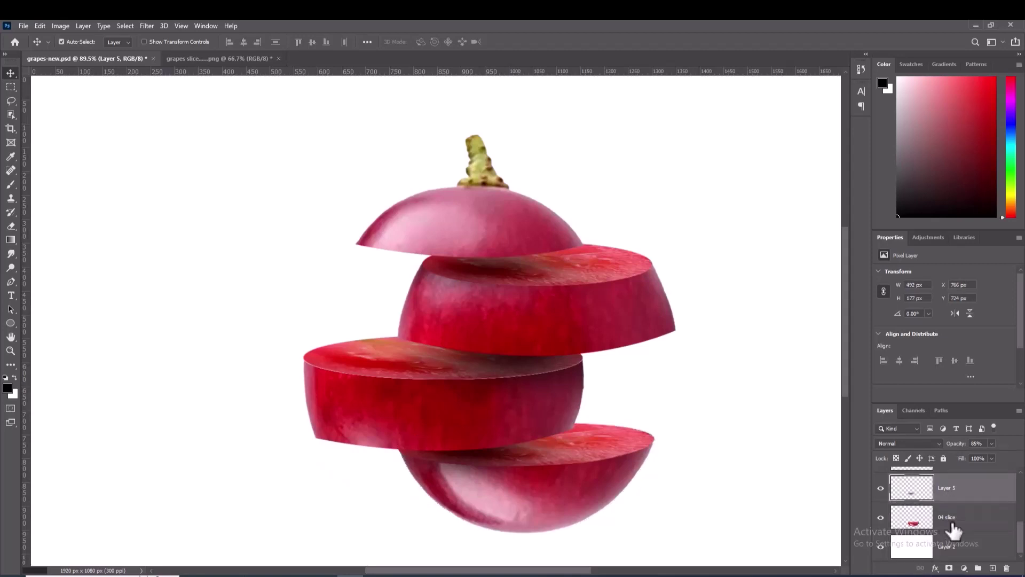
pyautogui.click(956, 526)
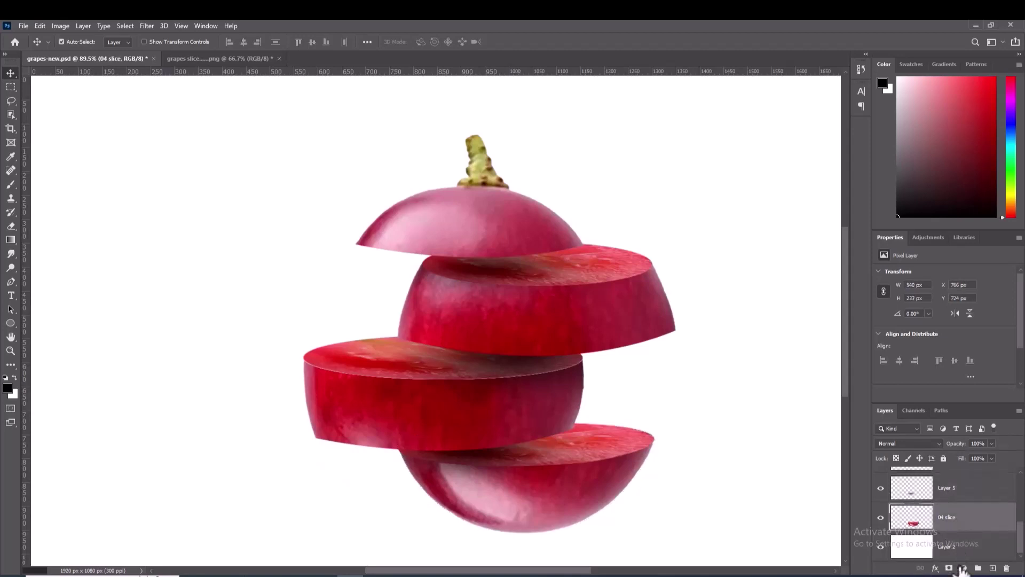
# Paint a soft dark shadow on a new layer and move it above 04 slice under the grape
pyautogui.keyDown('ctrl'); pyautogui.click(992, 568); pyautogui.keyUp('ctrl')
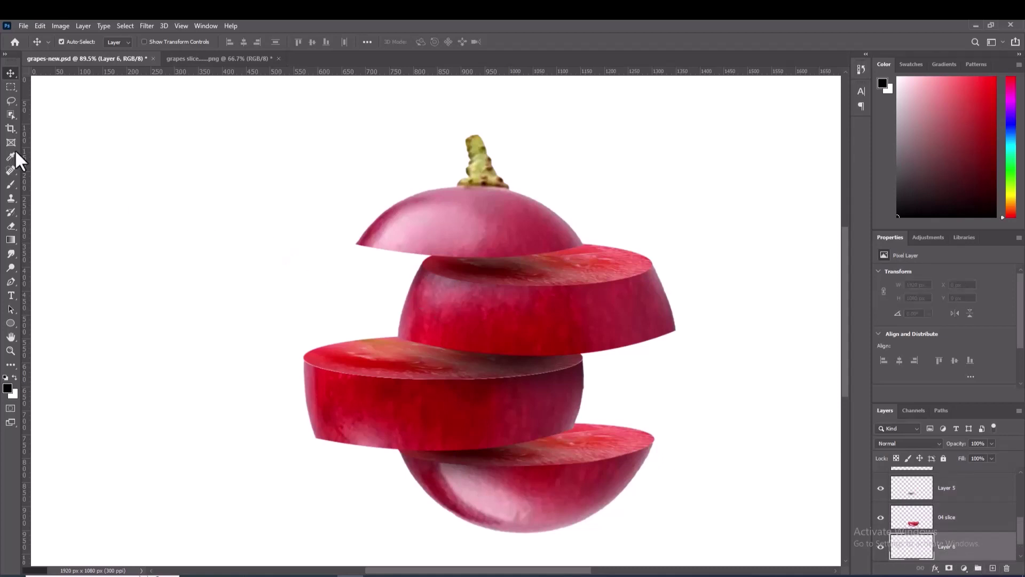
pyautogui.rightClick(11, 182)
pyautogui.click(54, 184)
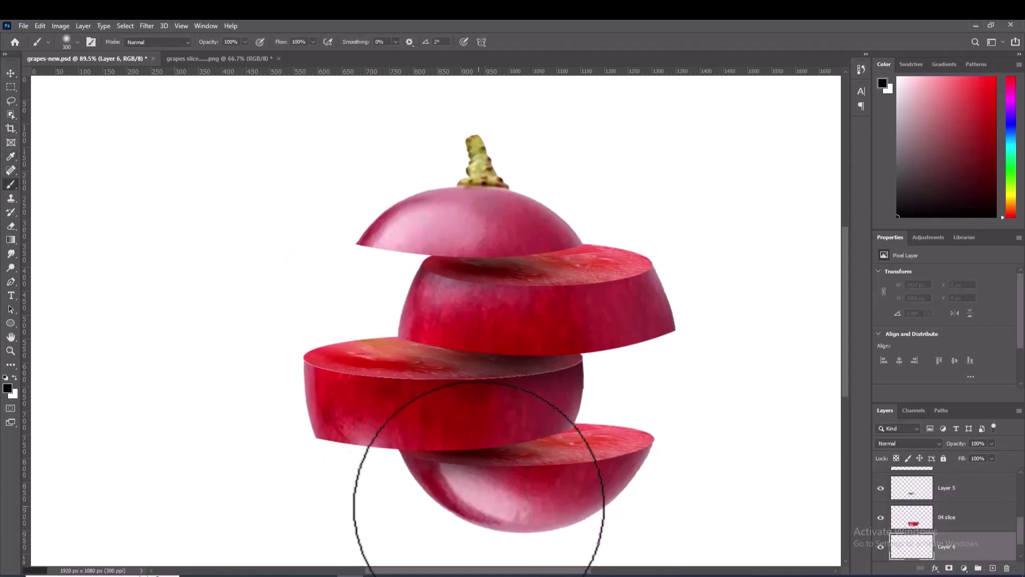
pyautogui.moveTo(470, 518); pyautogui.dragTo(522, 512)
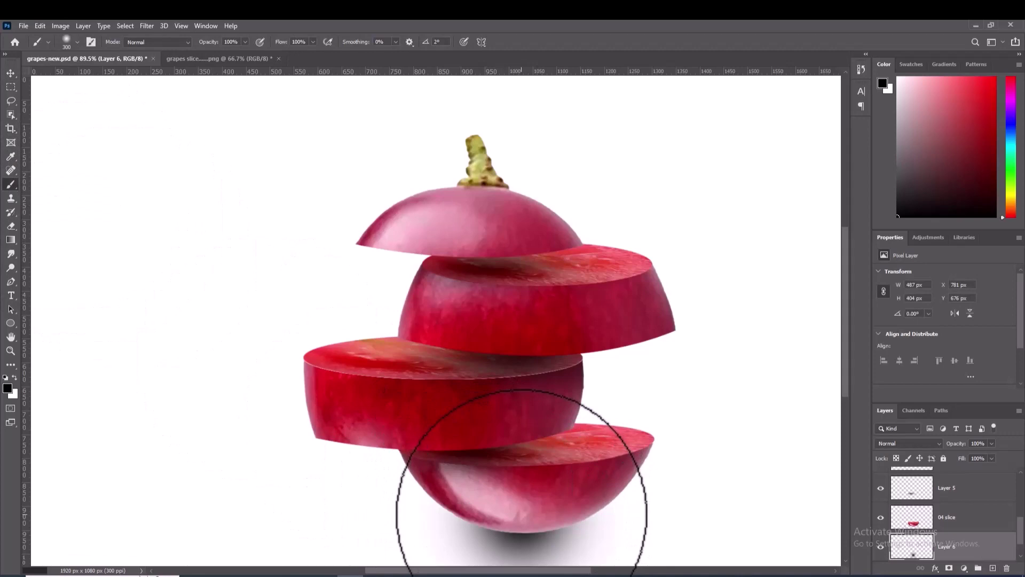
pyautogui.click(12, 72)
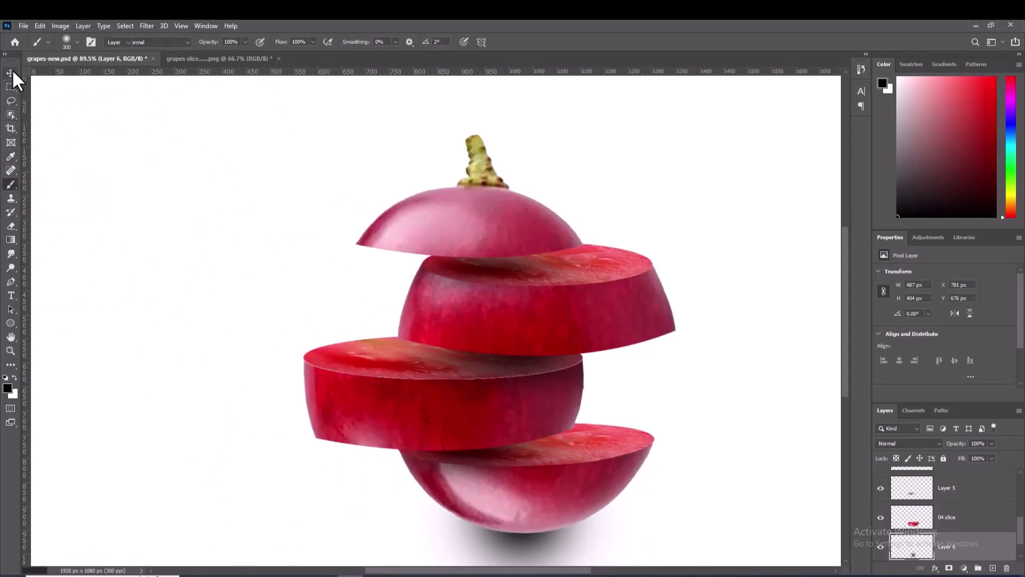
pyautogui.moveTo(956, 547); pyautogui.dragTo(961, 503)
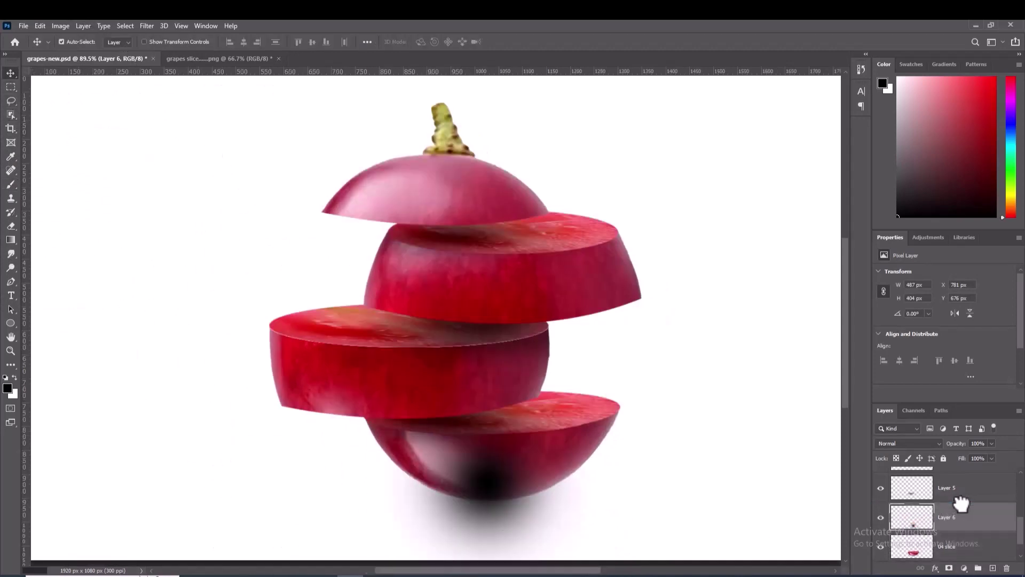
pyautogui.moveTo(502, 484); pyautogui.dragTo(499, 494)
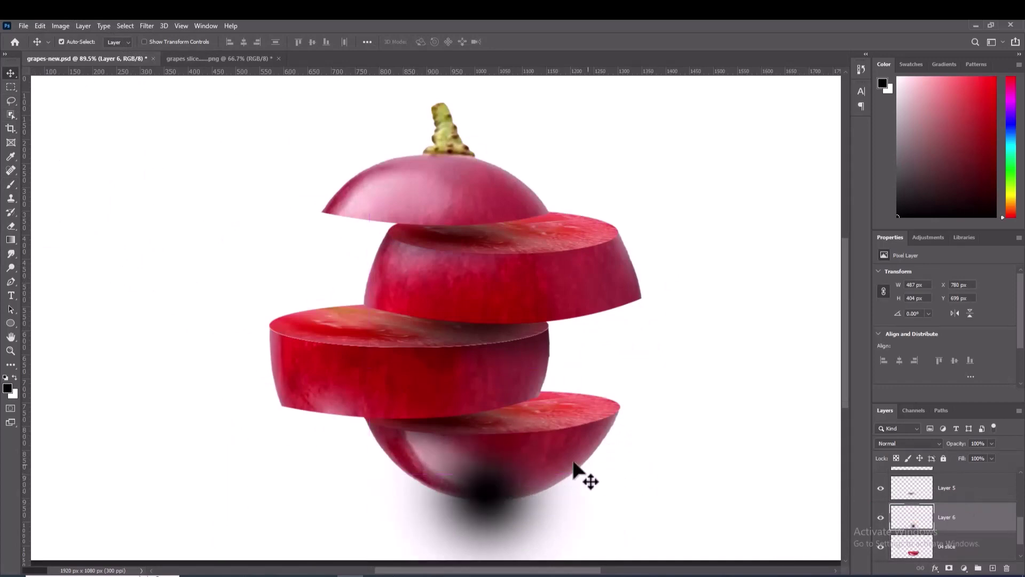
# Flatten the shadow with Free Transform to about 28% height and 131% width beneath the grape
pyautogui.hotkey('ctrl', 't')
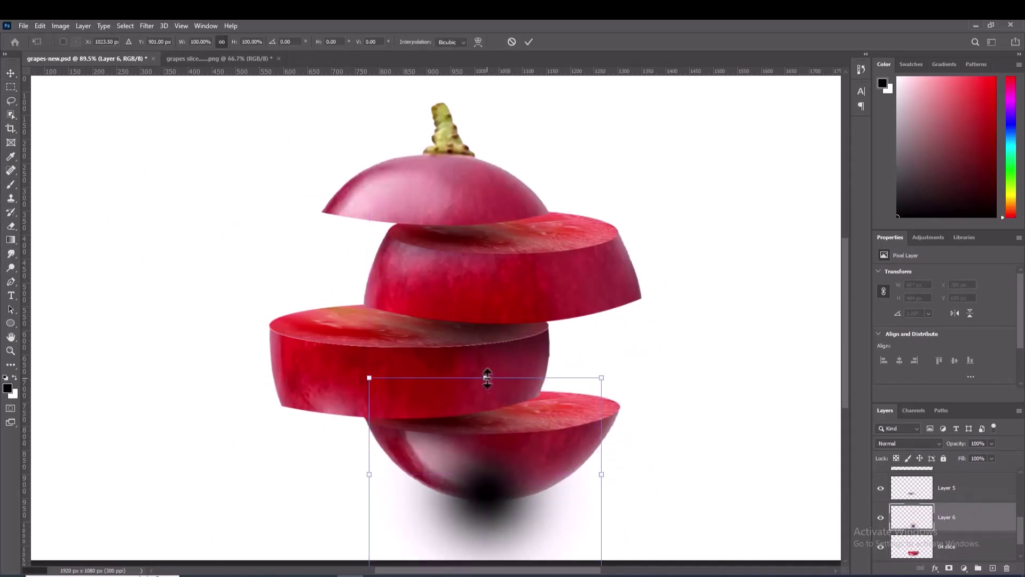
pyautogui.moveTo(487, 378); pyautogui.dragTo(488, 441)
pyautogui.moveTo(492, 480); pyautogui.dragTo(499, 505)
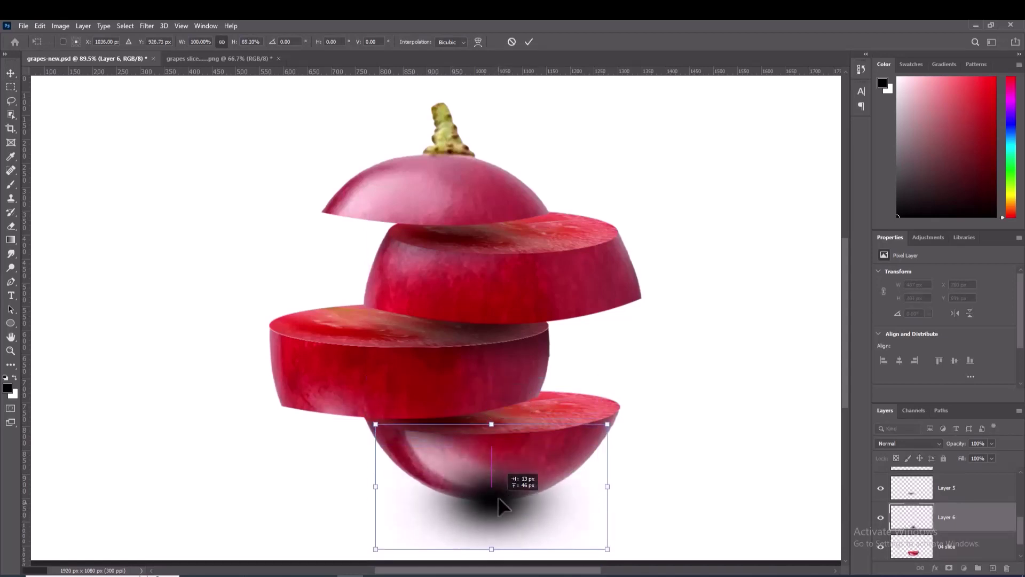
pyautogui.moveTo(492, 549); pyautogui.dragTo(492, 519)
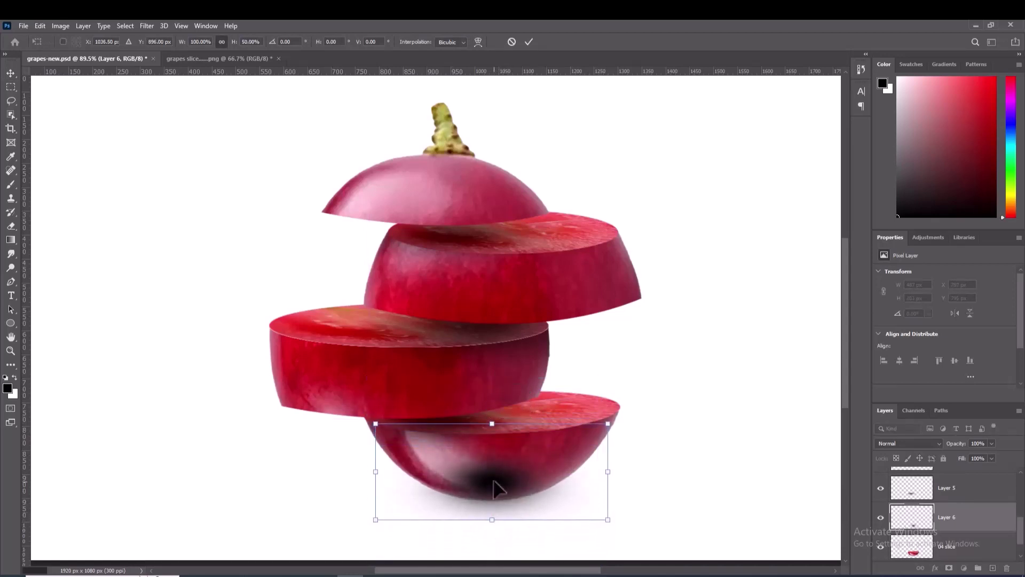
pyautogui.moveTo(492, 481); pyautogui.dragTo(494, 497)
pyautogui.moveTo(492, 439); pyautogui.dragTo(492, 504)
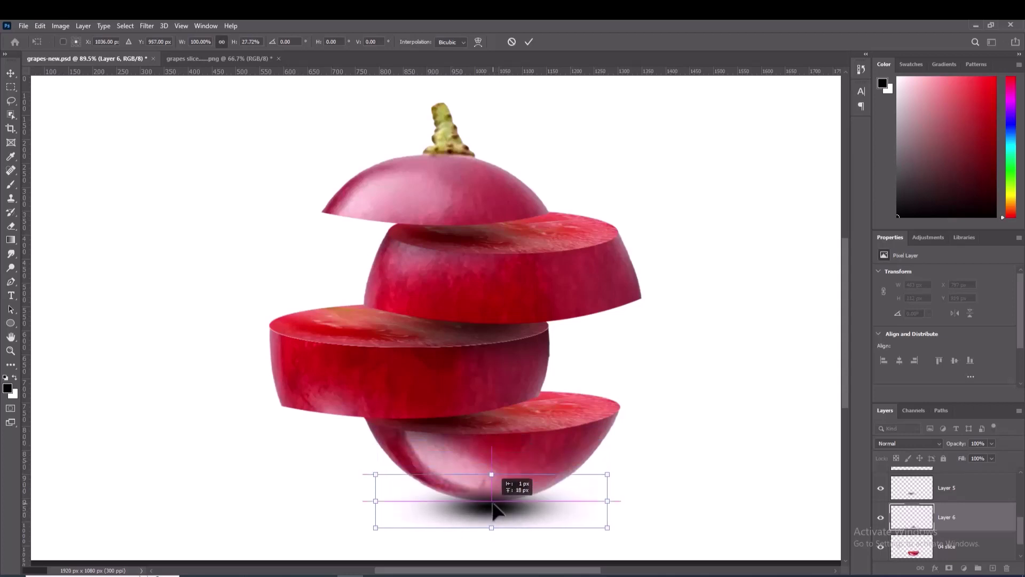
pyautogui.moveTo(376, 501); pyautogui.dragTo(338, 495)
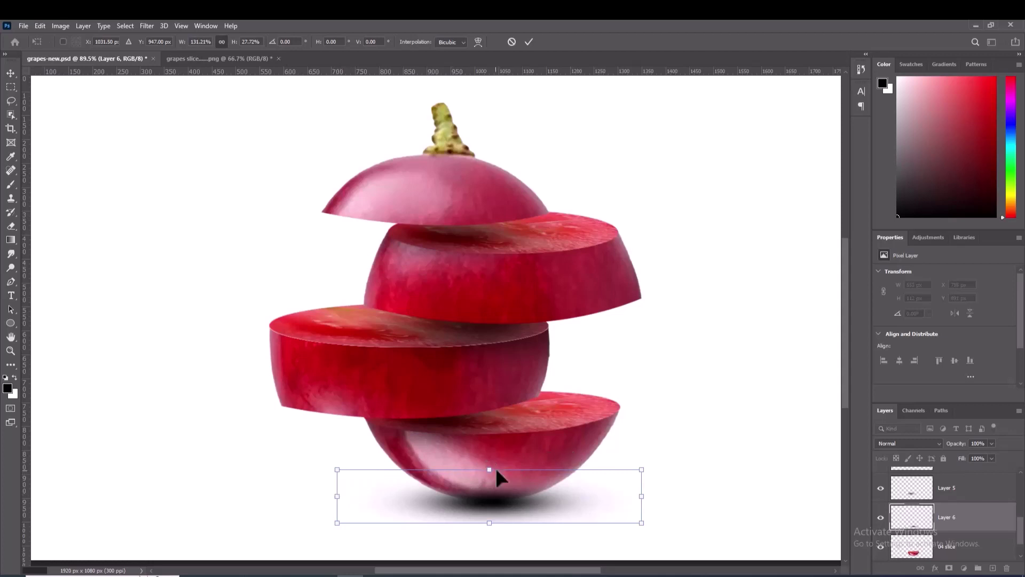
pyautogui.moveTo(489, 470); pyautogui.dragTo(489, 474)
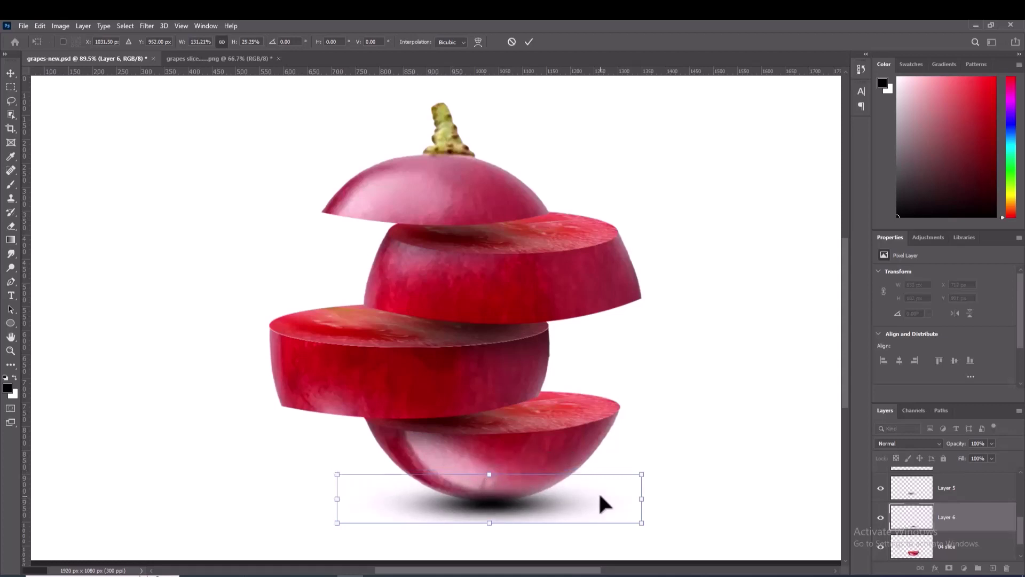
pyautogui.press('Return')
pyautogui.press('Up')
pyautogui.press('Up')
pyautogui.press('Up')
pyautogui.press('Up')
pyautogui.press('Up')
pyautogui.press('Up')
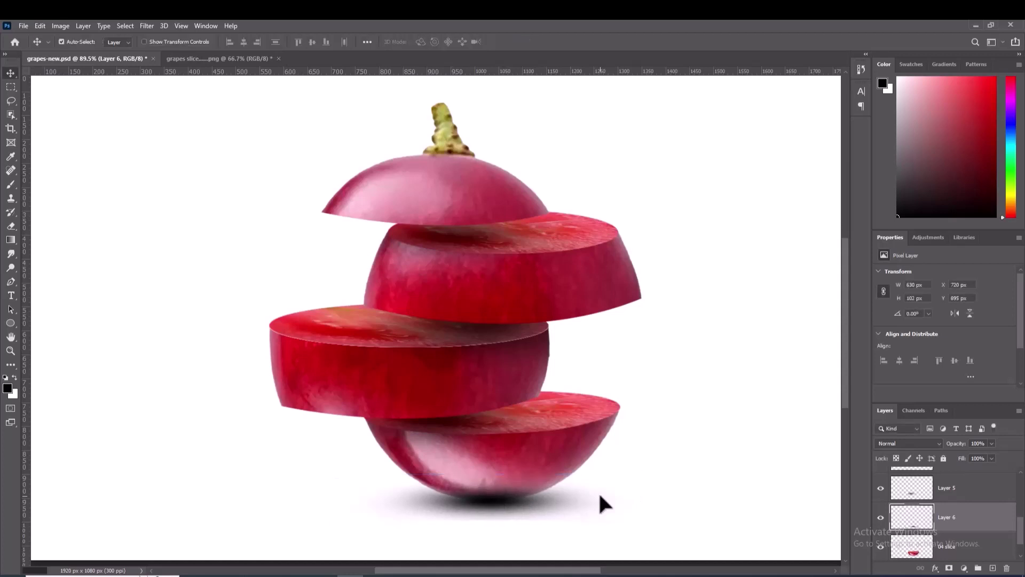
pyautogui.press('Up')
# Soften the shadow with Gaussian Blur and lower its opacity to 87%
pyautogui.click(147, 26)
pyautogui.moveTo(153, 162)
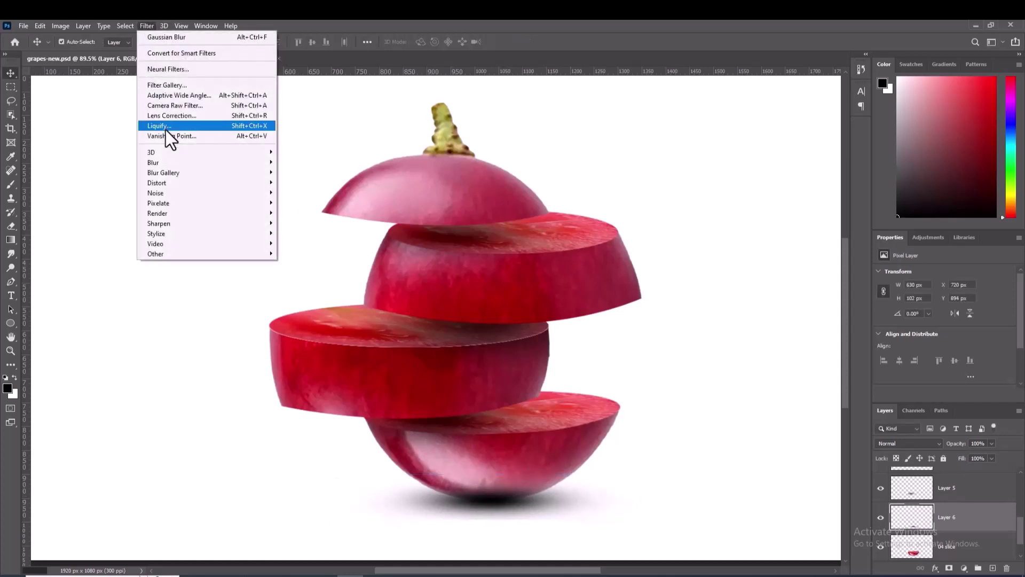
pyautogui.click(305, 203)
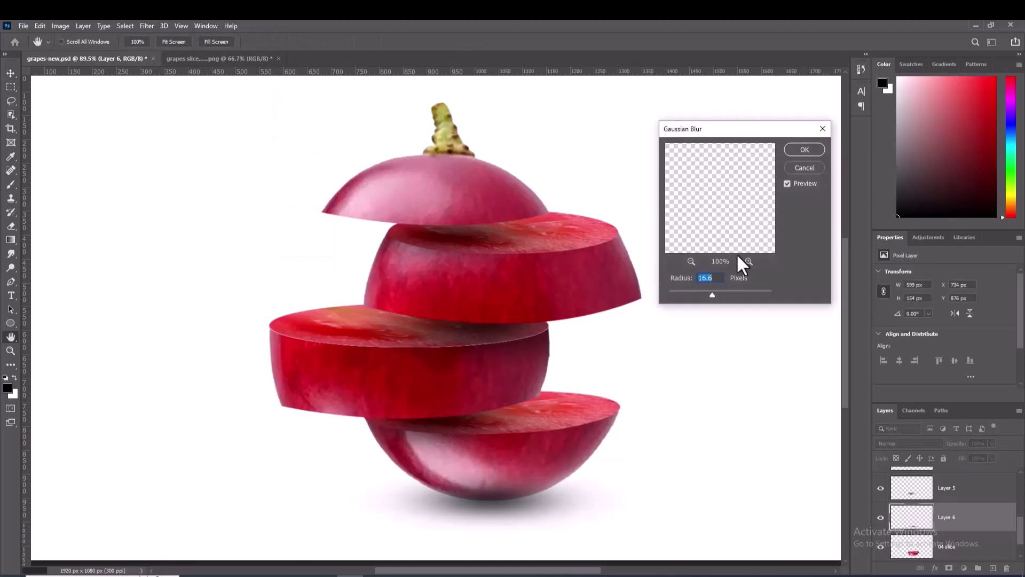
pyautogui.click(809, 149)
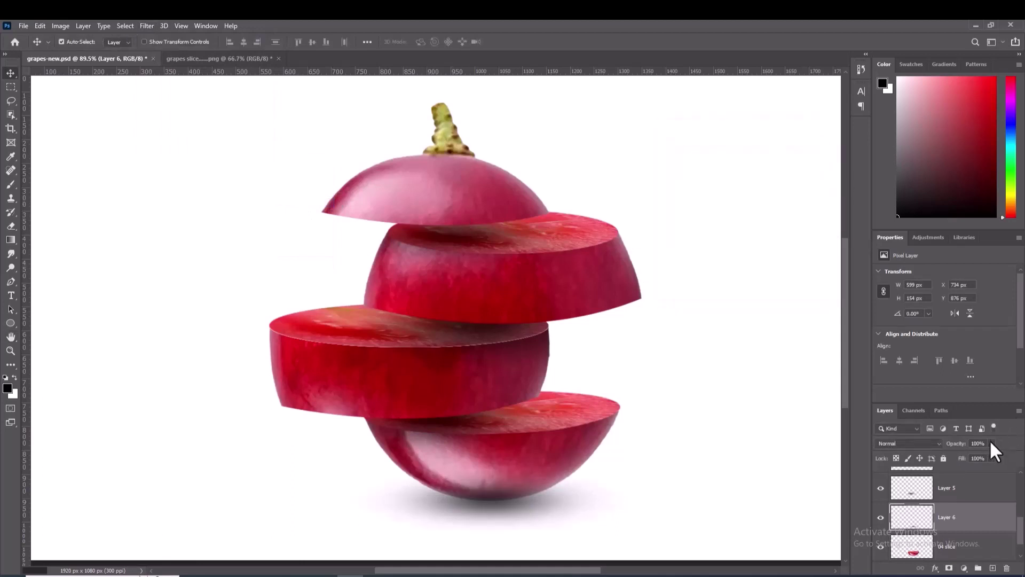
pyautogui.moveTo(990, 456); pyautogui.dragTo(985, 457)
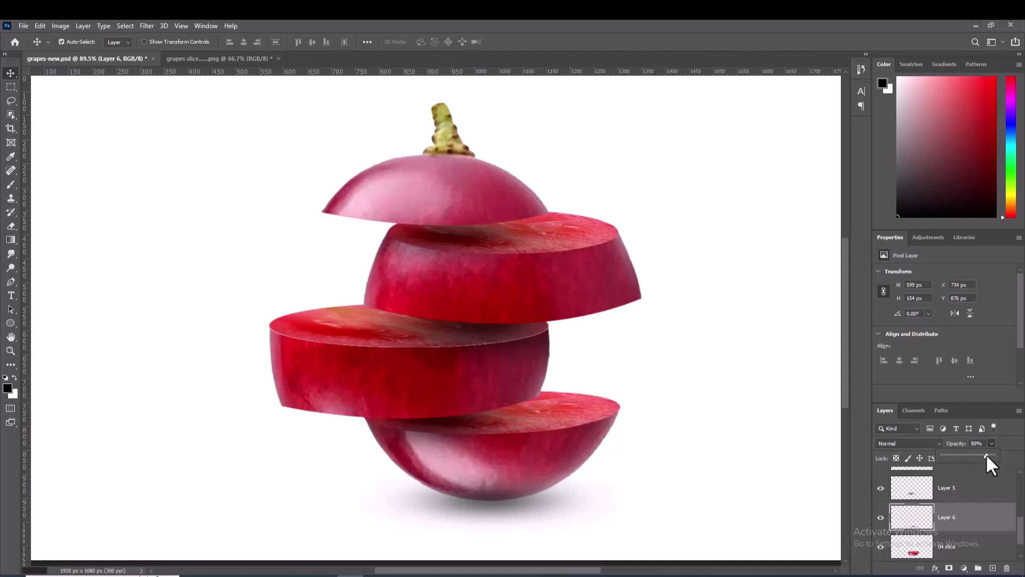
pyautogui.click(482, 467)
pyautogui.hscroll(2, 597, 389)
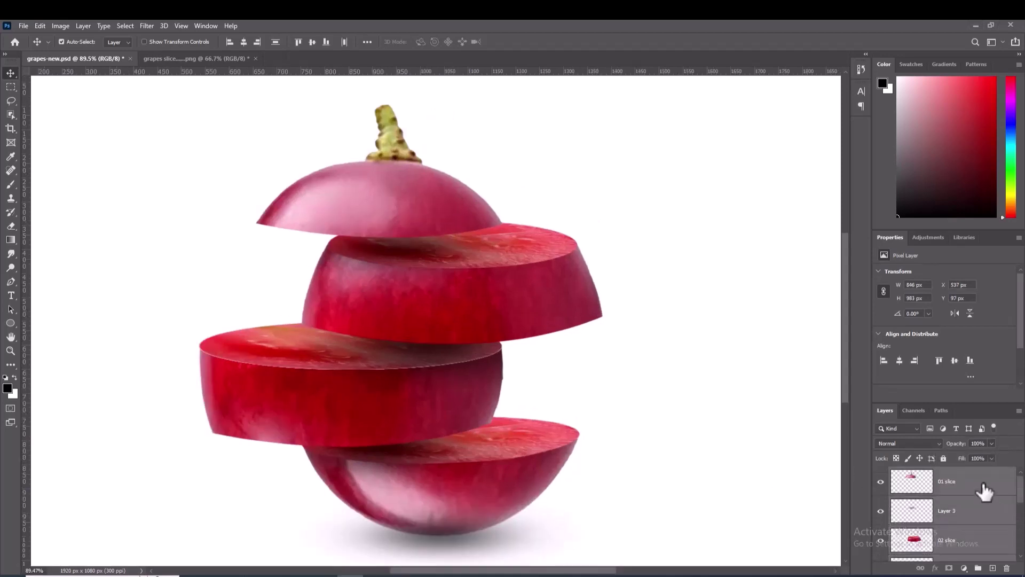
# Add a Gradient Overlay layer style to the background Layer 2
pyautogui.click(631, 426)
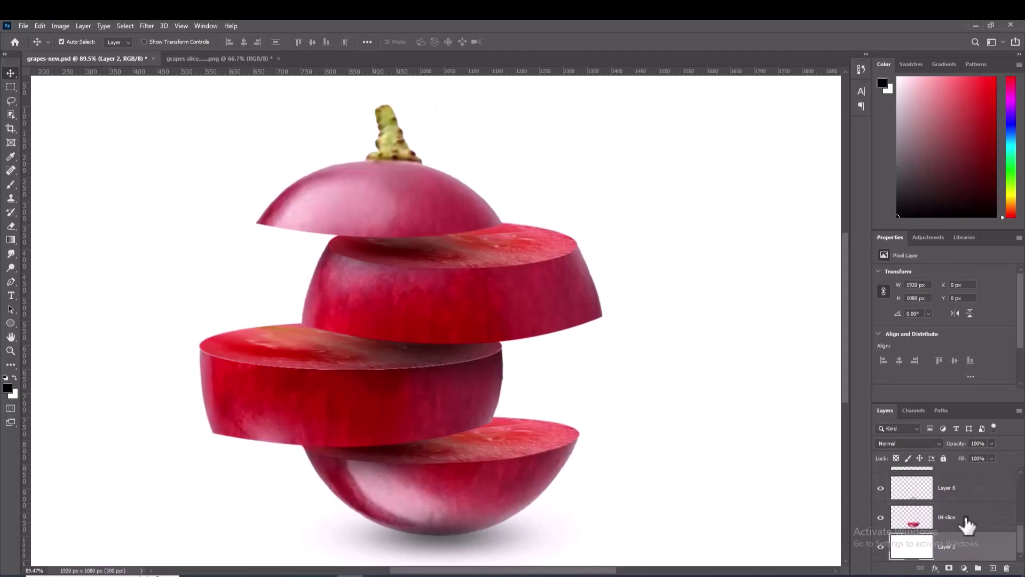
pyautogui.click(948, 497)
pyautogui.click(574, 494)
pyautogui.click(935, 568)
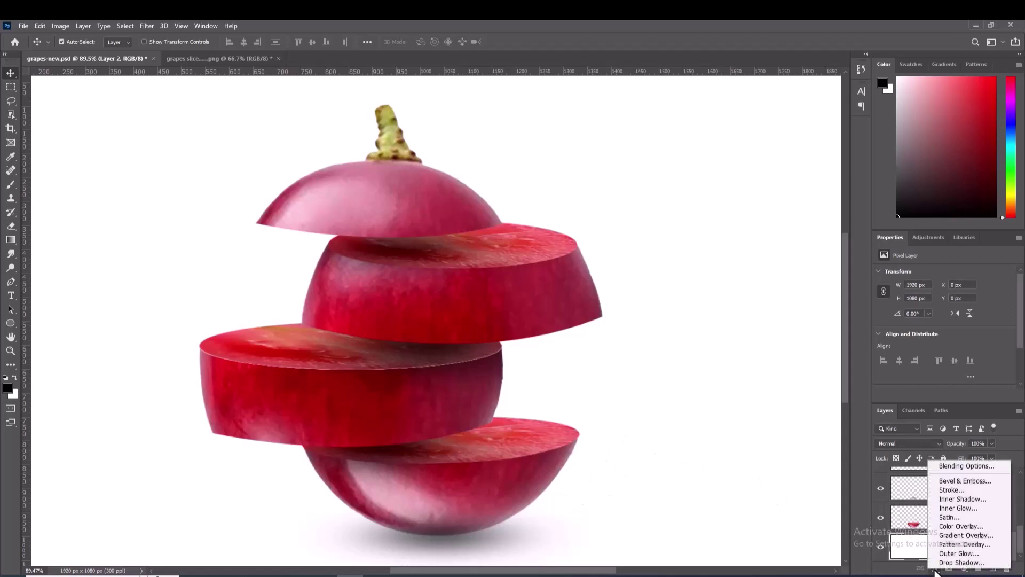
pyautogui.click(956, 535)
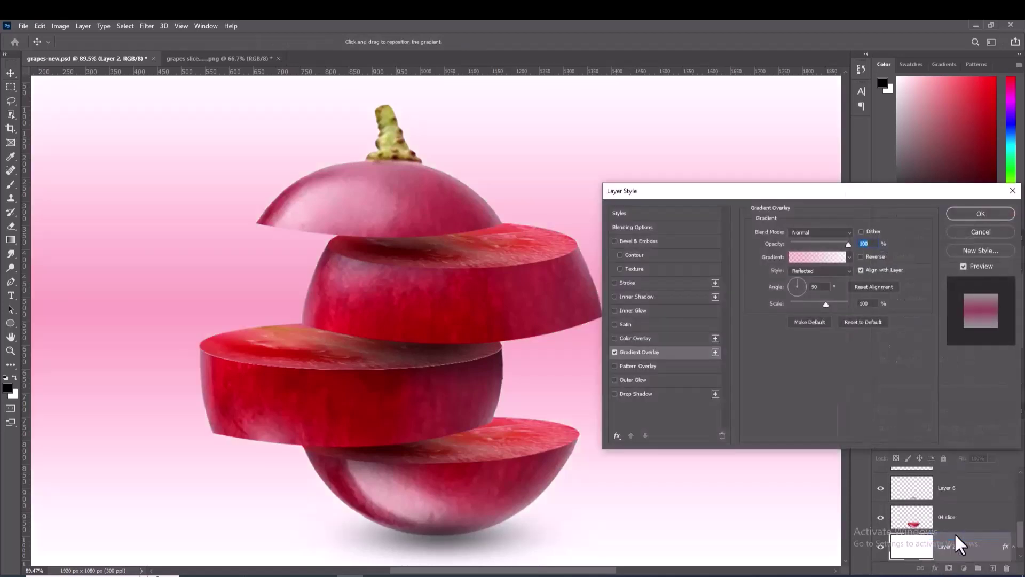
# Edit the gradient to run from pink ec275f to white, with stop opacities 40/32
pyautogui.click(812, 257)
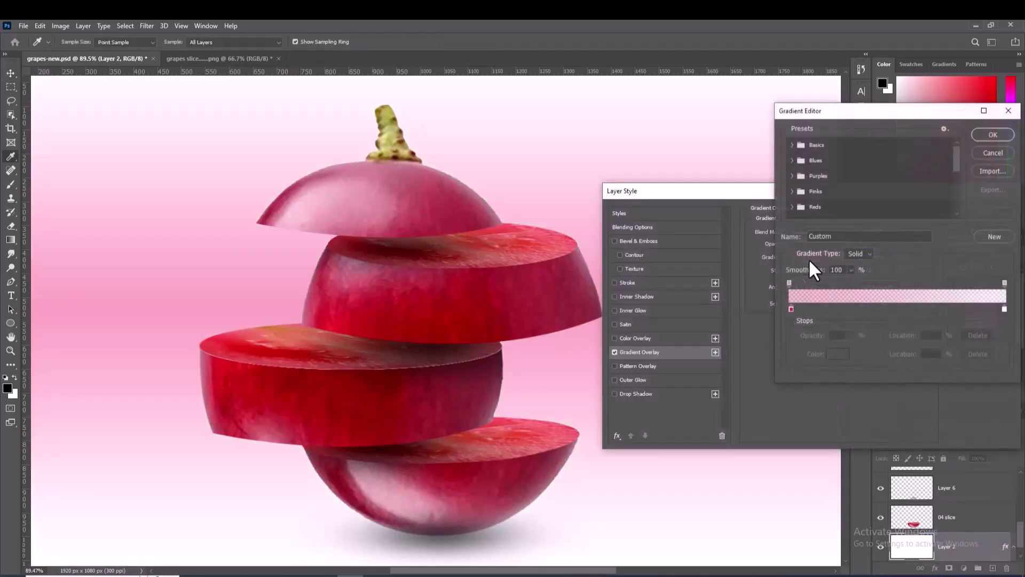
pyautogui.click(791, 309)
pyautogui.click(836, 356)
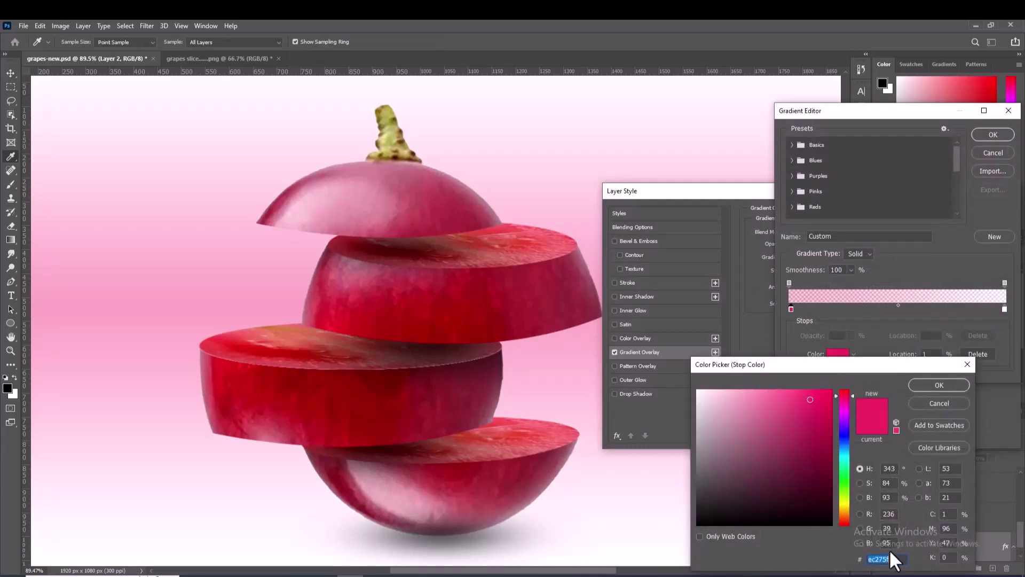
pyautogui.click(939, 385)
pyautogui.click(789, 283)
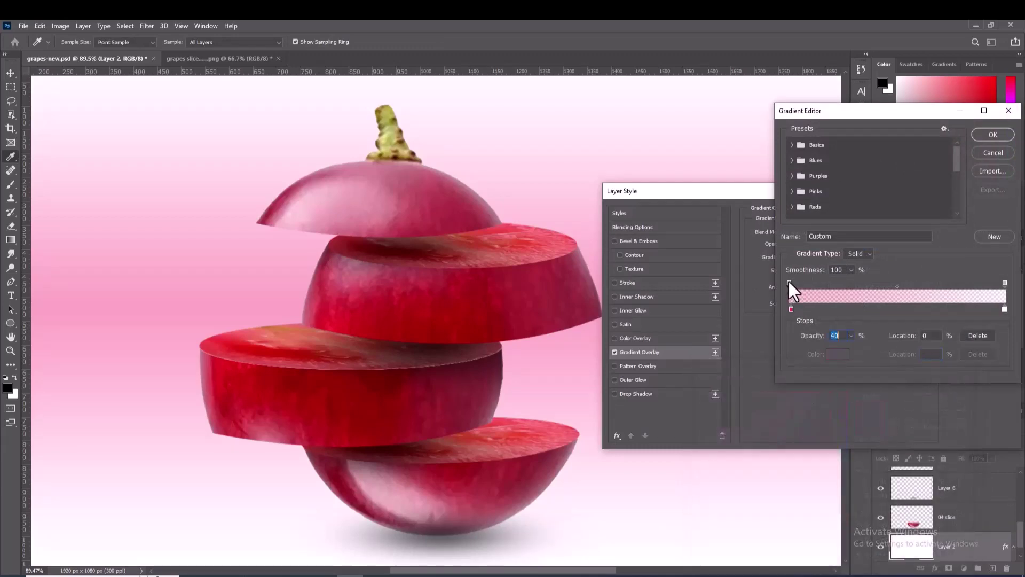
pyautogui.click(1005, 308)
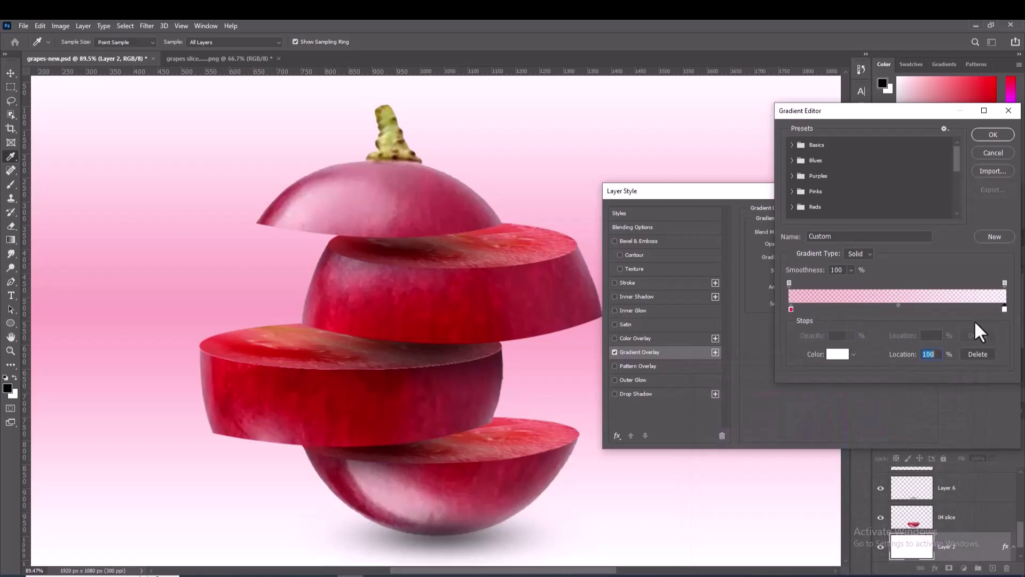
pyautogui.click(837, 356)
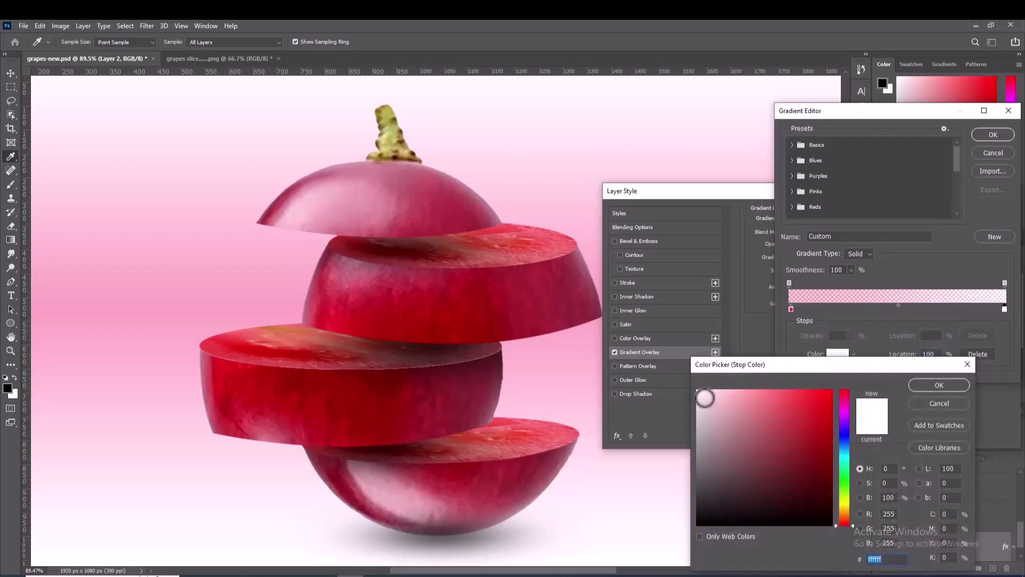
pyautogui.click(937, 381)
pyautogui.click(1004, 283)
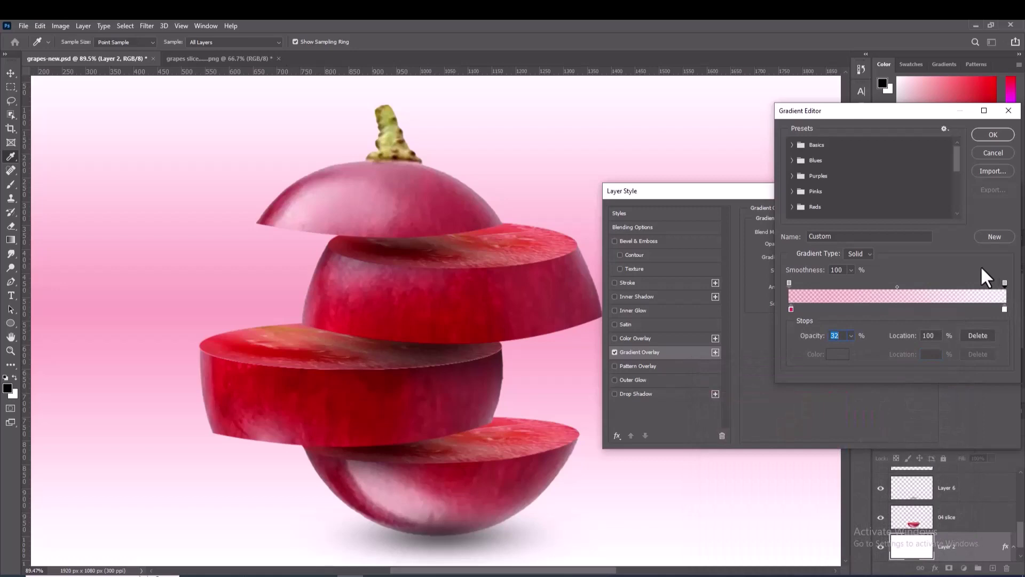
pyautogui.click(992, 135)
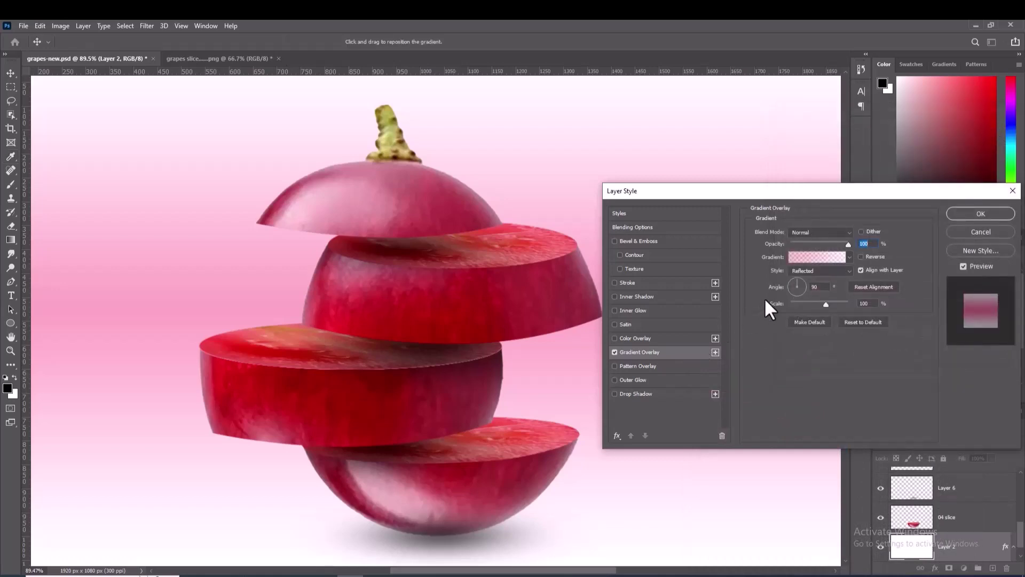
# Set the gradient overlay style to Reflected and apply it to the background
pyautogui.click(837, 270)
pyautogui.click(838, 271)
pyautogui.click(980, 213)
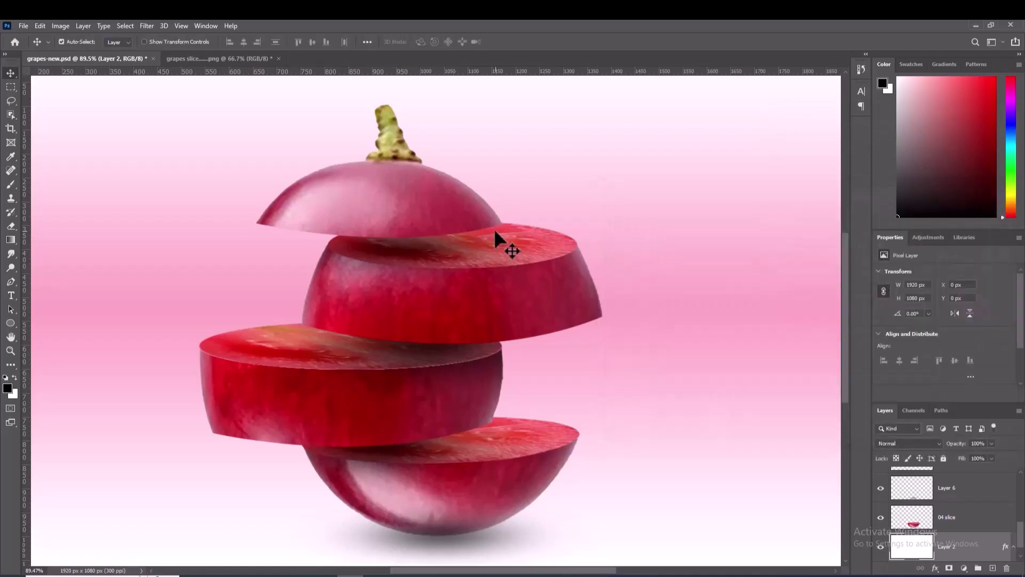
pyautogui.scroll(-2, 495, 232)
pyautogui.scroll(-1, 495, 233)
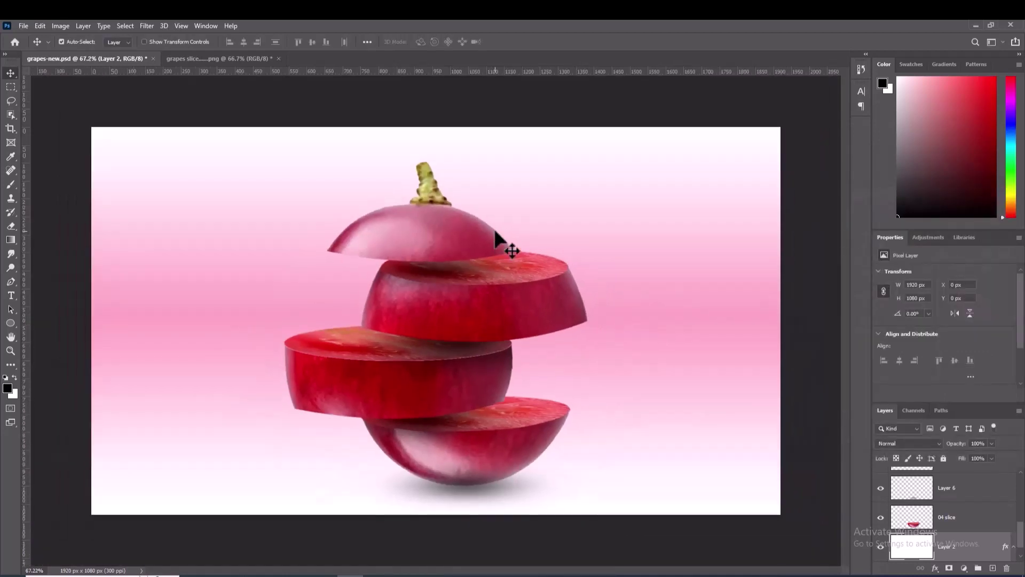